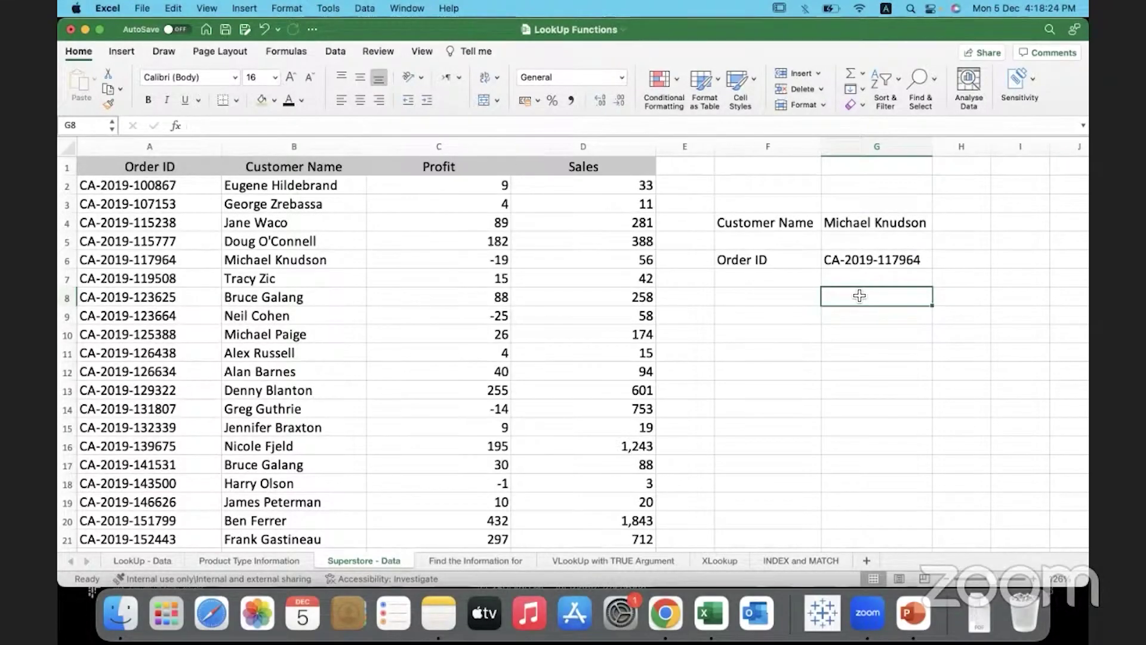
# Switch to the 'VLookUp with TRUE Argument' sheet and select the first Tax cell, D13.
pyautogui.click(581, 559)
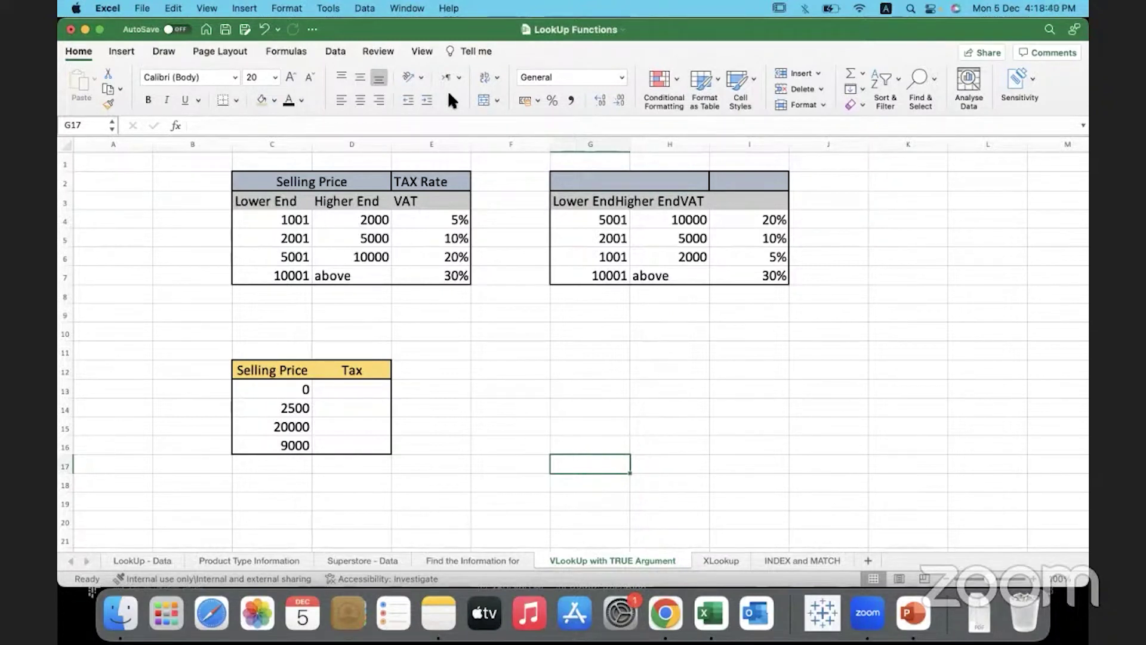
pyautogui.click(370, 388)
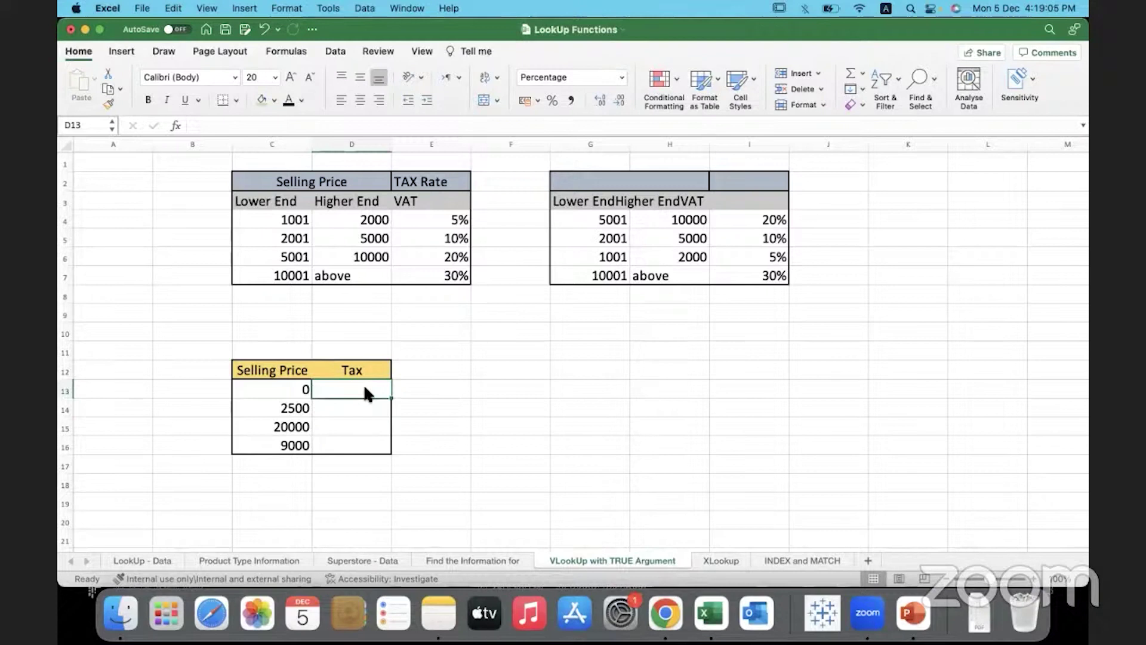
# Build a VLOOKUP in D13 on price C13, bands C4:E7, column 3, match type 1.
pyautogui.write('=vl')
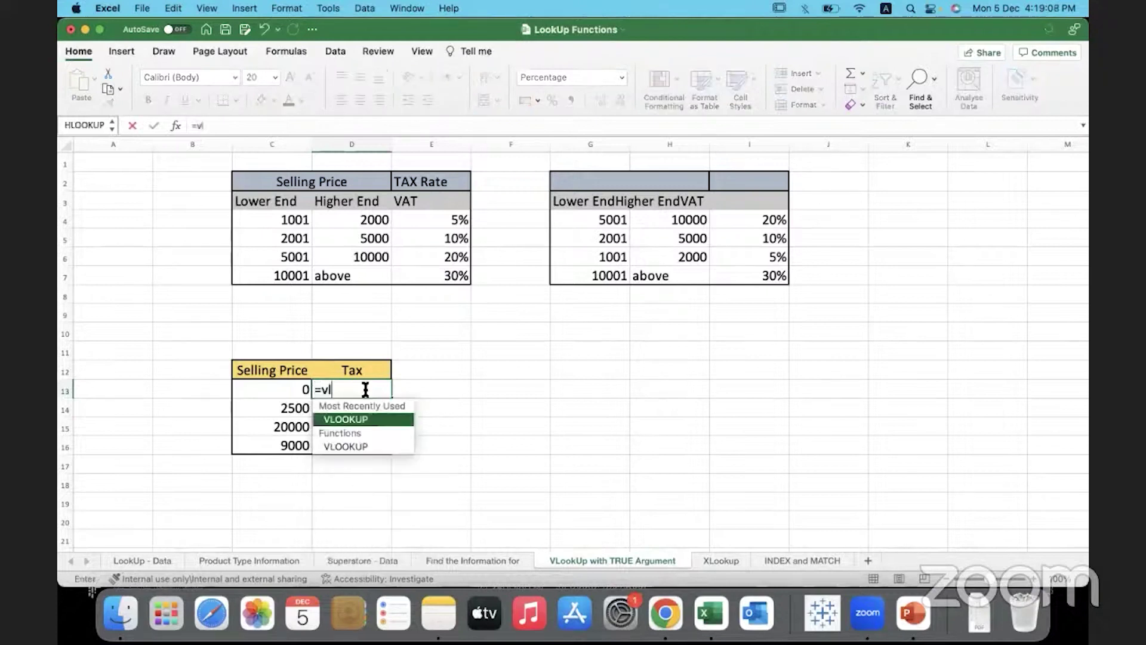
pyautogui.write('oo')
pyautogui.doubleClick(360, 413)
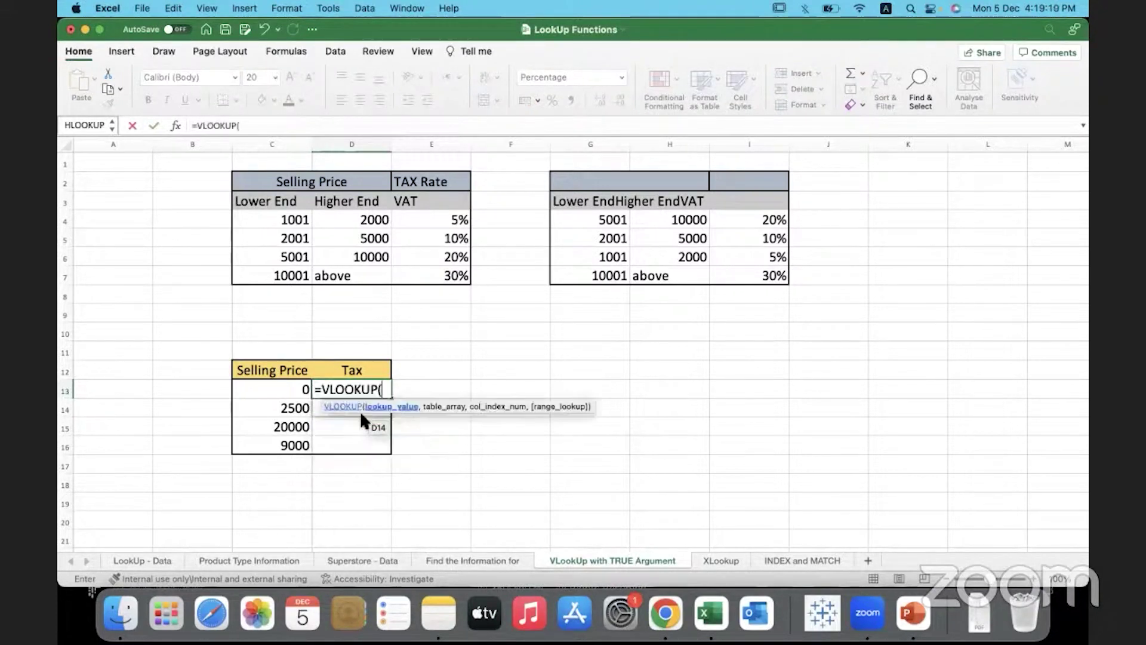
pyautogui.click(270, 392)
pyautogui.write(',')
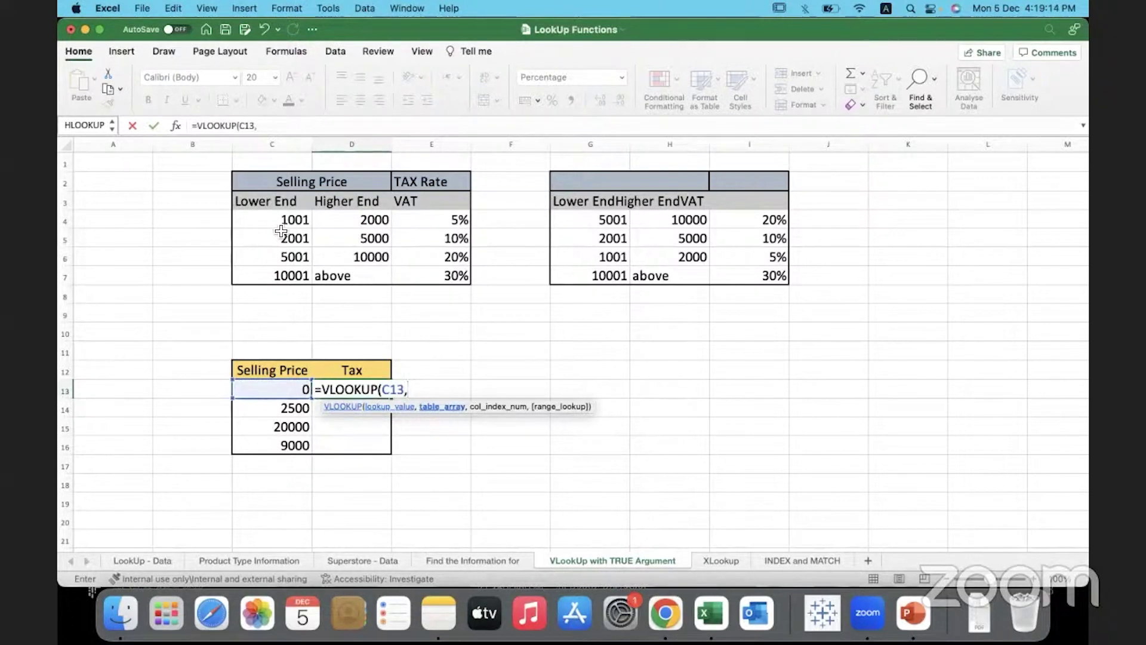
pyautogui.moveTo(281, 230); pyautogui.dragTo(430, 278)
pyautogui.write(',')
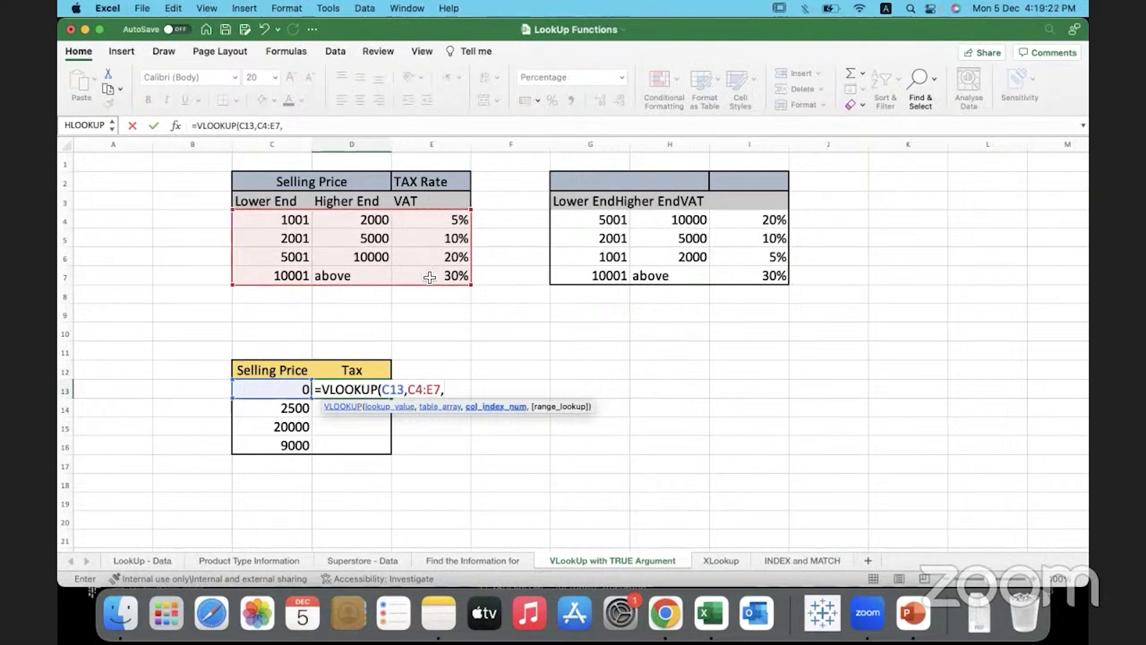
pyautogui.write('3,')
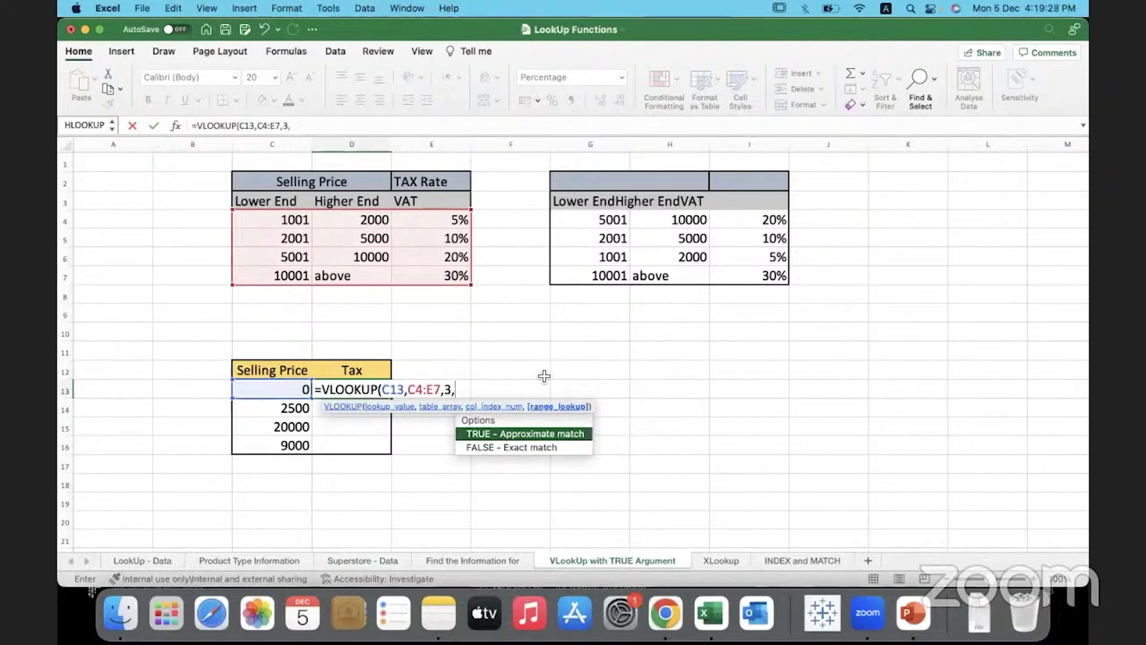
pyautogui.write('1')
# Commit D13's VLOOKUP, then change its match argument from 1 to TRUE.
pyautogui.write(')')
pyautogui.press('Return')
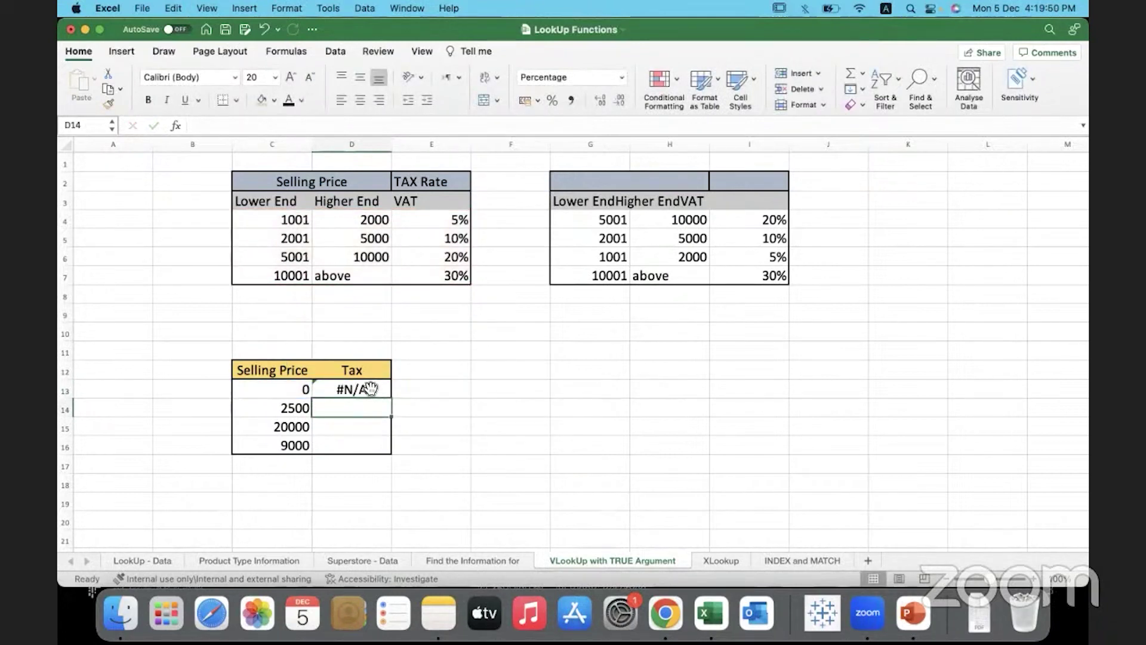
pyautogui.doubleClick(376, 389)
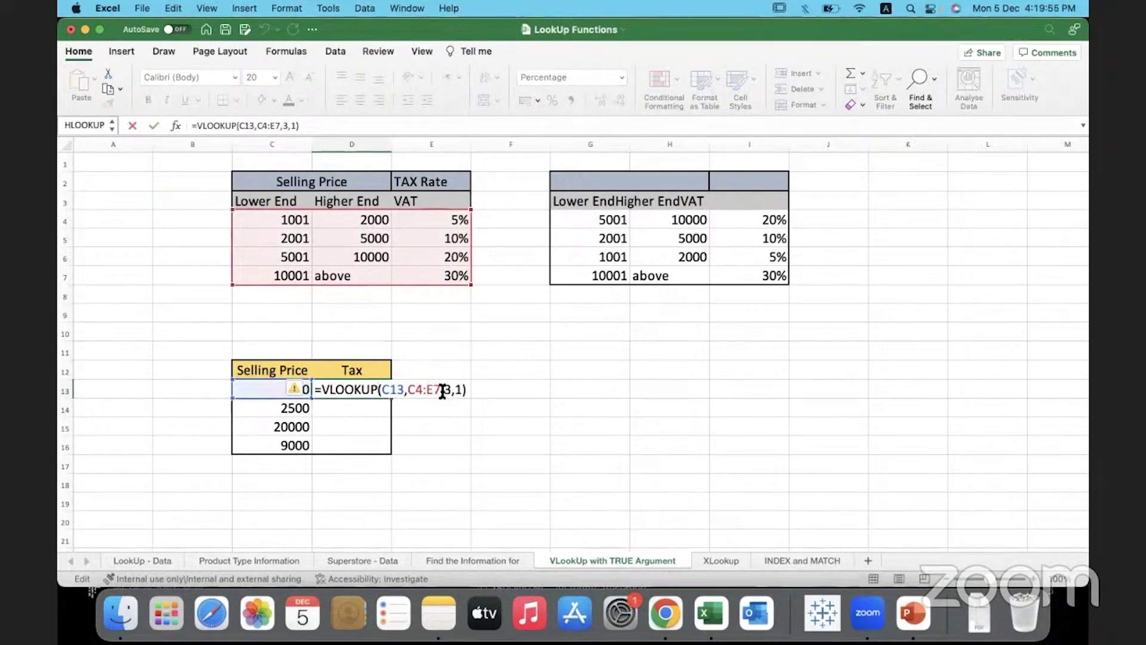
pyautogui.click(461, 389)
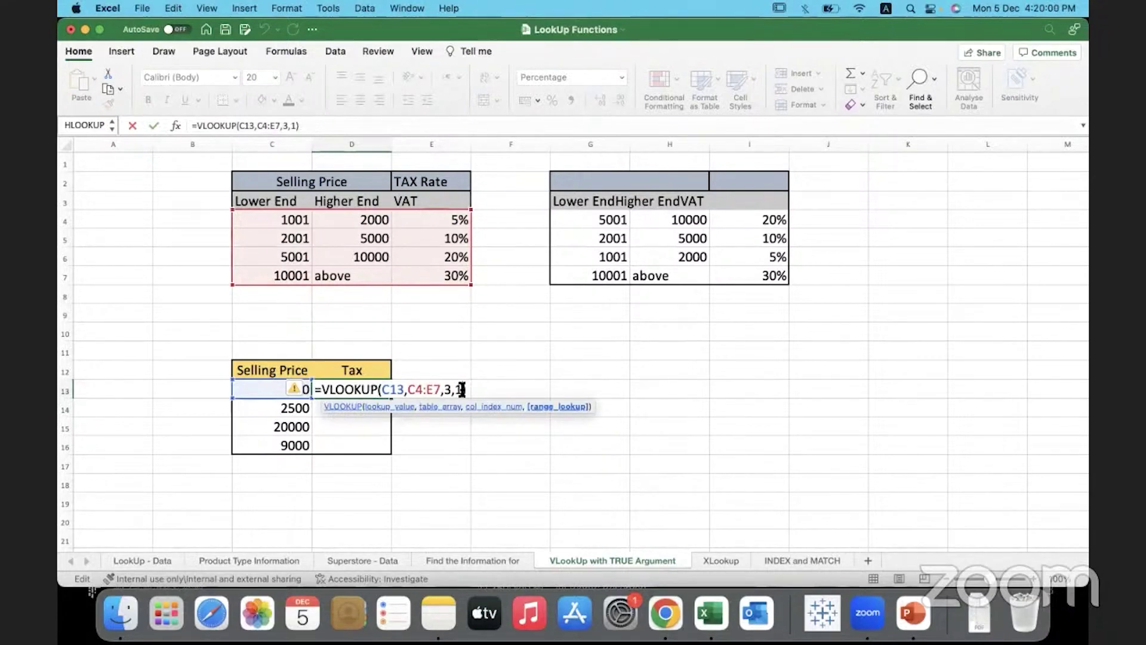
pyautogui.press('BackSpace')
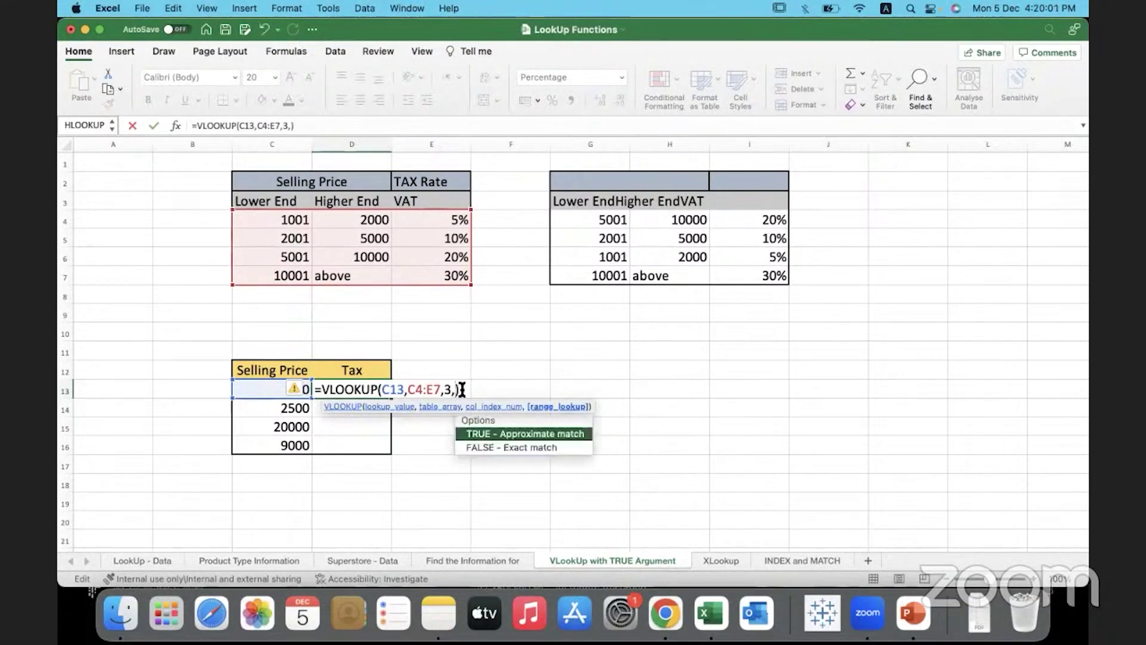
pyautogui.write('TRUE')
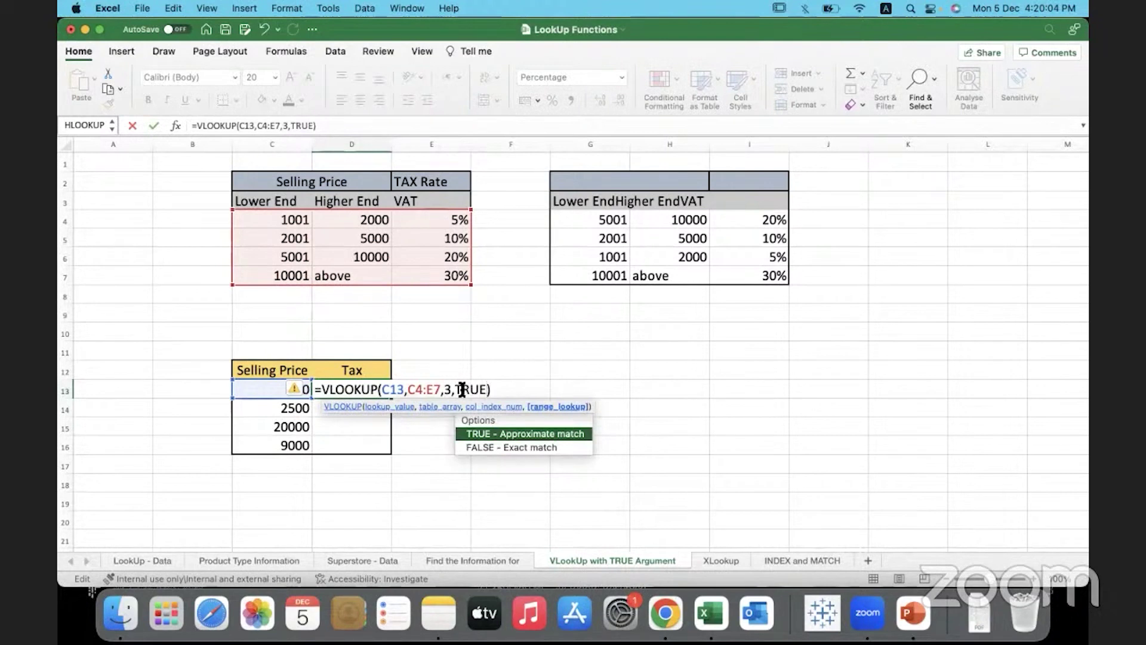
pyautogui.press('Return')
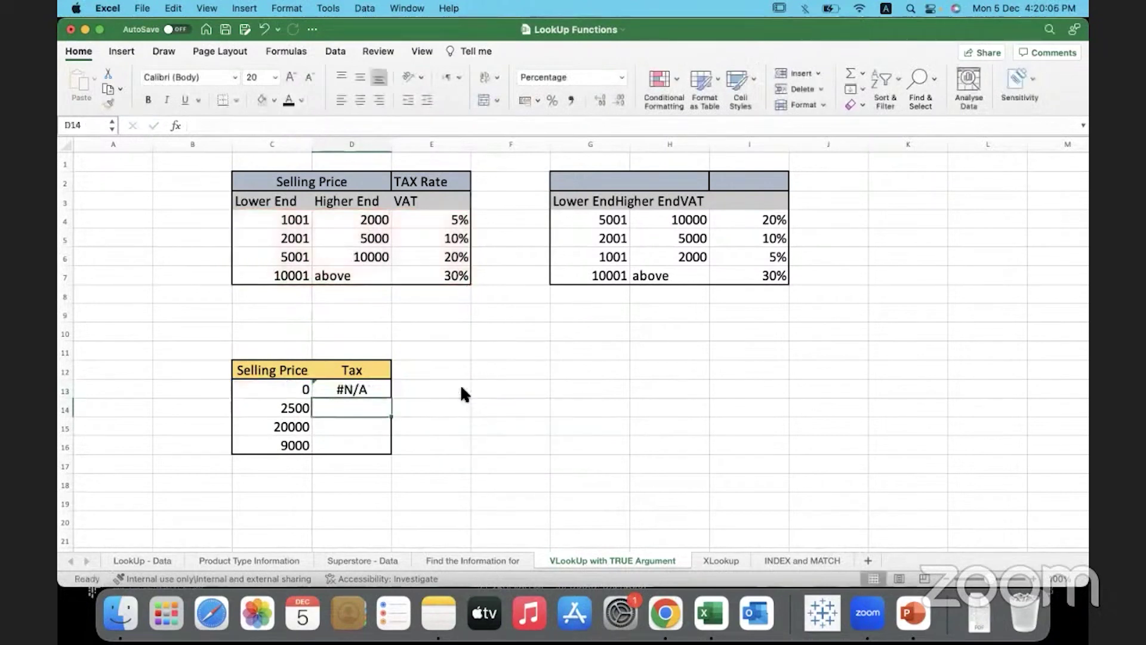
# Try 500 as the first selling price in C13.
pyautogui.click(270, 390)
pyautogui.write('500')
pyautogui.click(399, 406)
pyautogui.press('cmd+z')
# Change D13's match argument from TRUE back to 1 for approximate match.
pyautogui.click(384, 389)
pyautogui.doubleClick(385, 390)
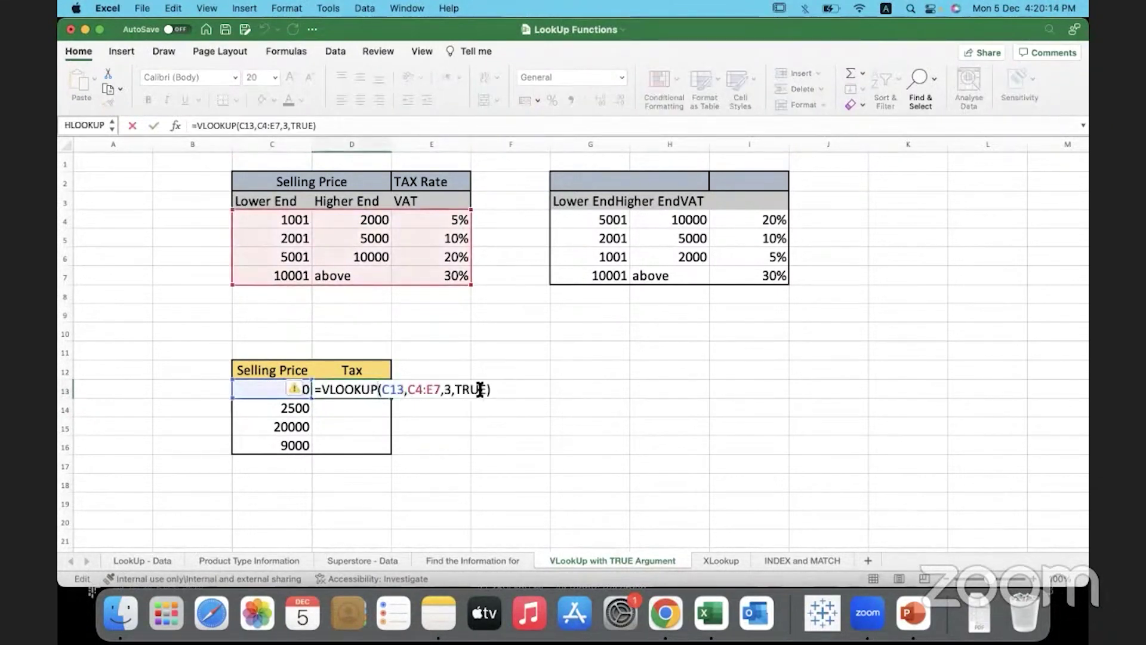
pyautogui.moveTo(488, 390); pyautogui.dragTo(458, 389)
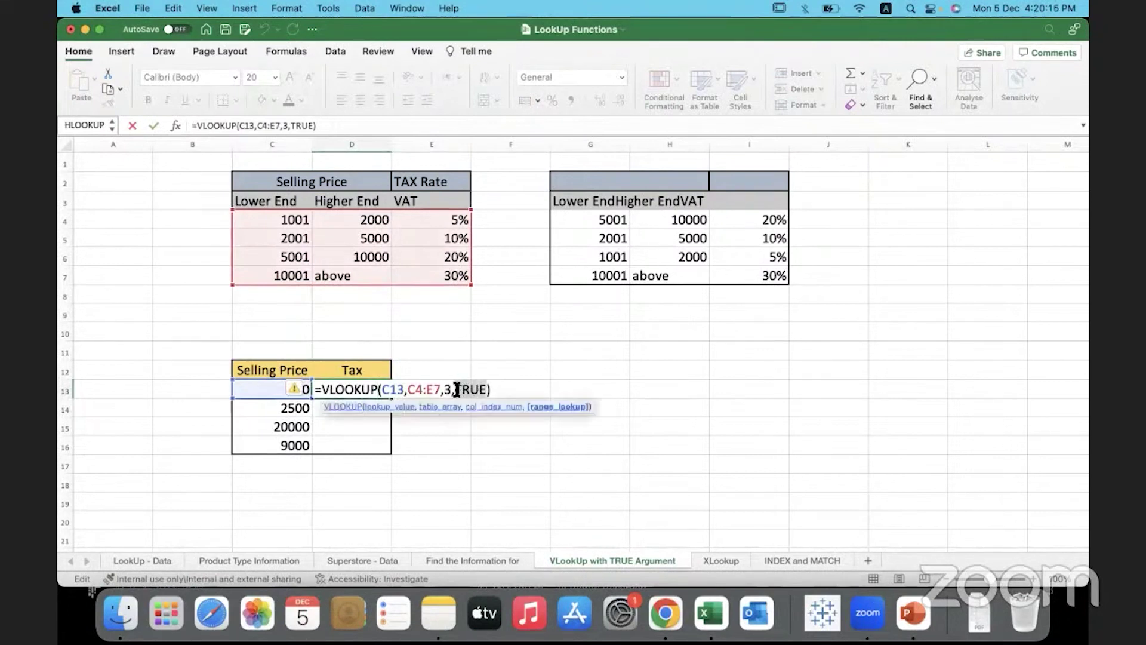
pyautogui.write('1')
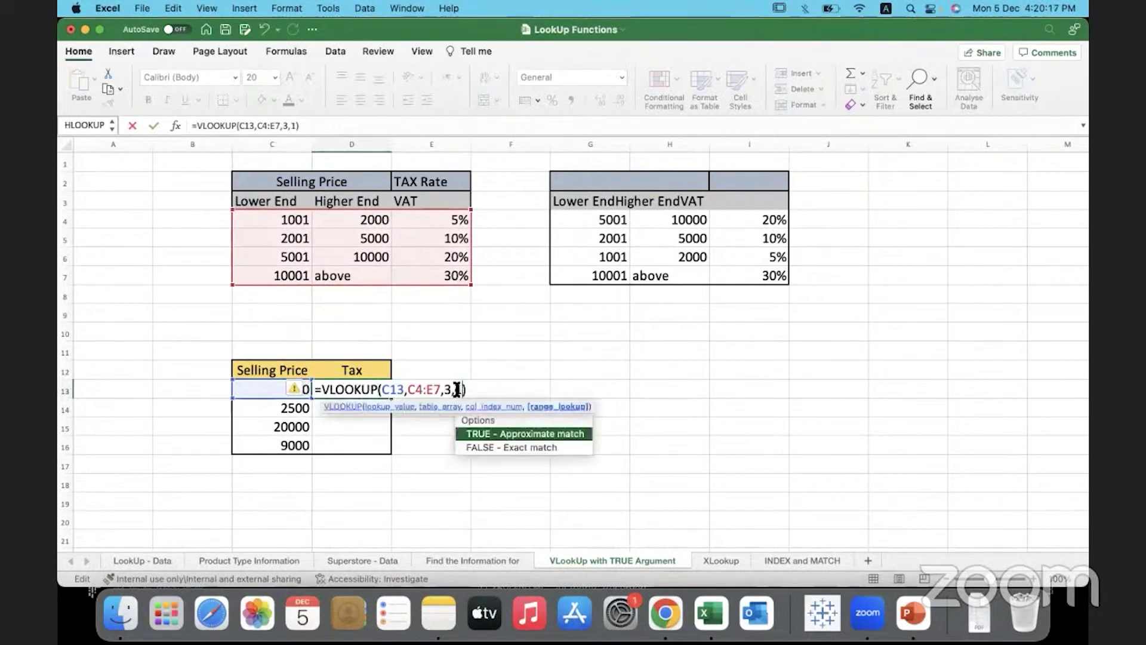
pyautogui.doubleClick(498, 434)
pyautogui.press('Return')
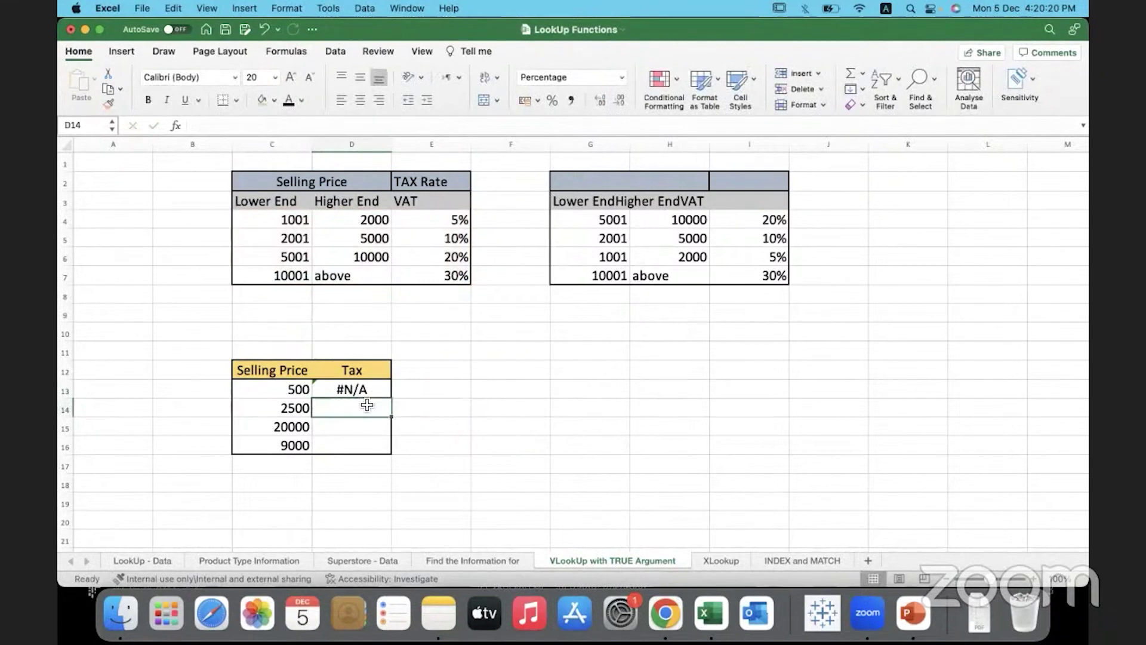
# Enter =VLOOKUP(C14,C4:E7,3,1) in D14.
pyautogui.write('=vl')
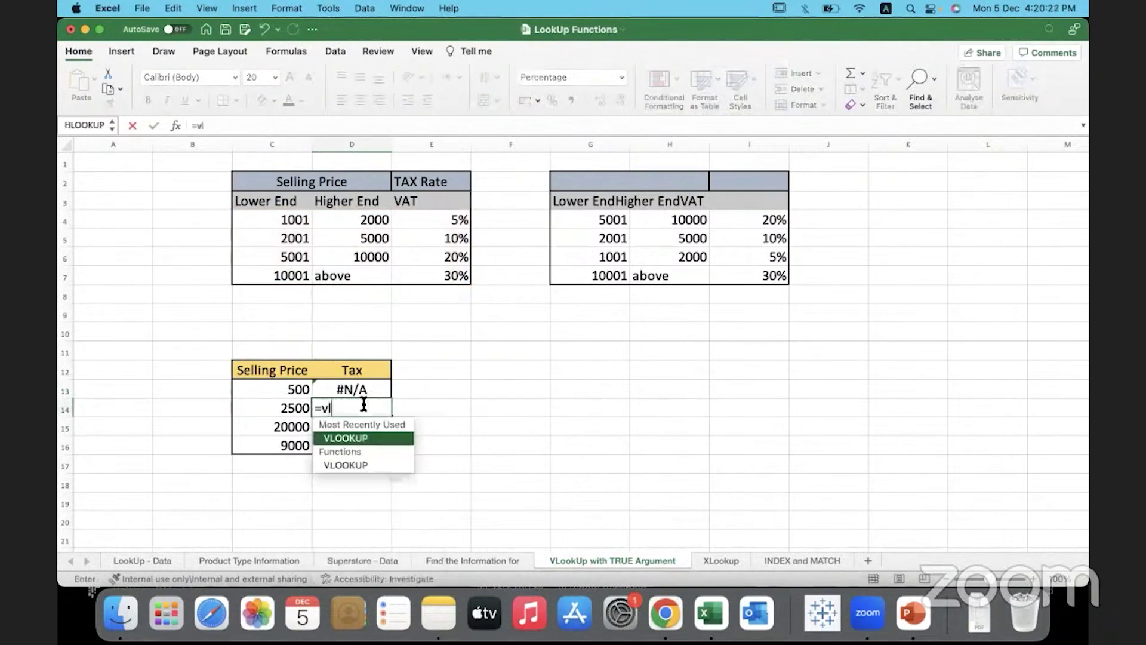
pyautogui.write('ookup(')
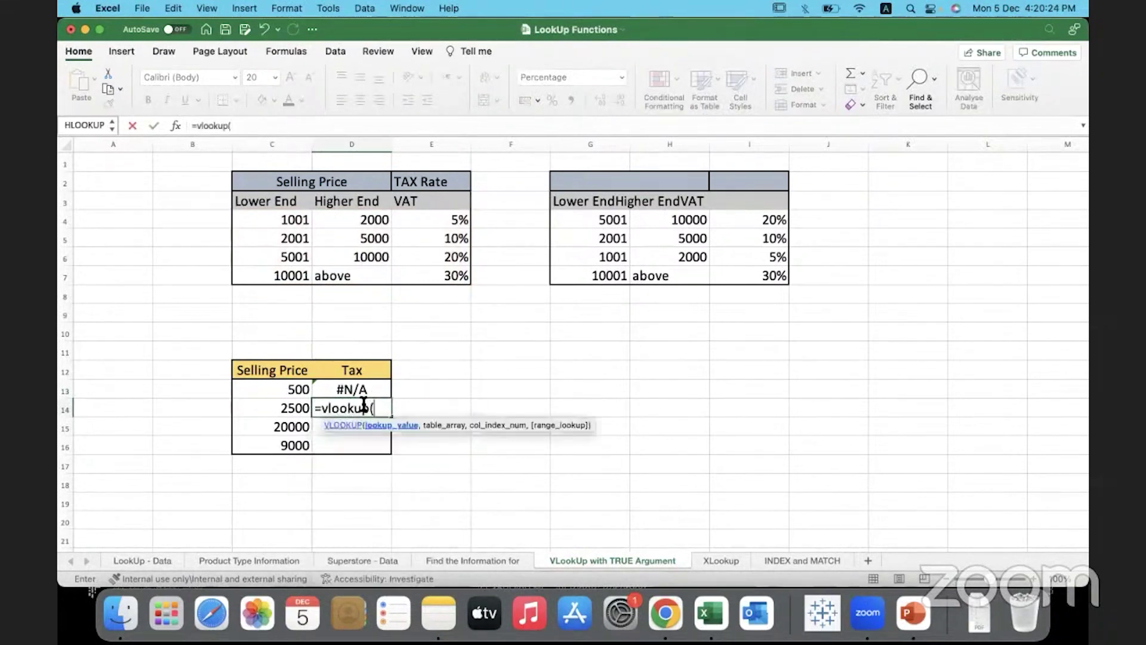
pyautogui.click(272, 416)
pyautogui.write(',')
pyautogui.moveTo(280, 222); pyautogui.dragTo(420, 272)
pyautogui.write(',')
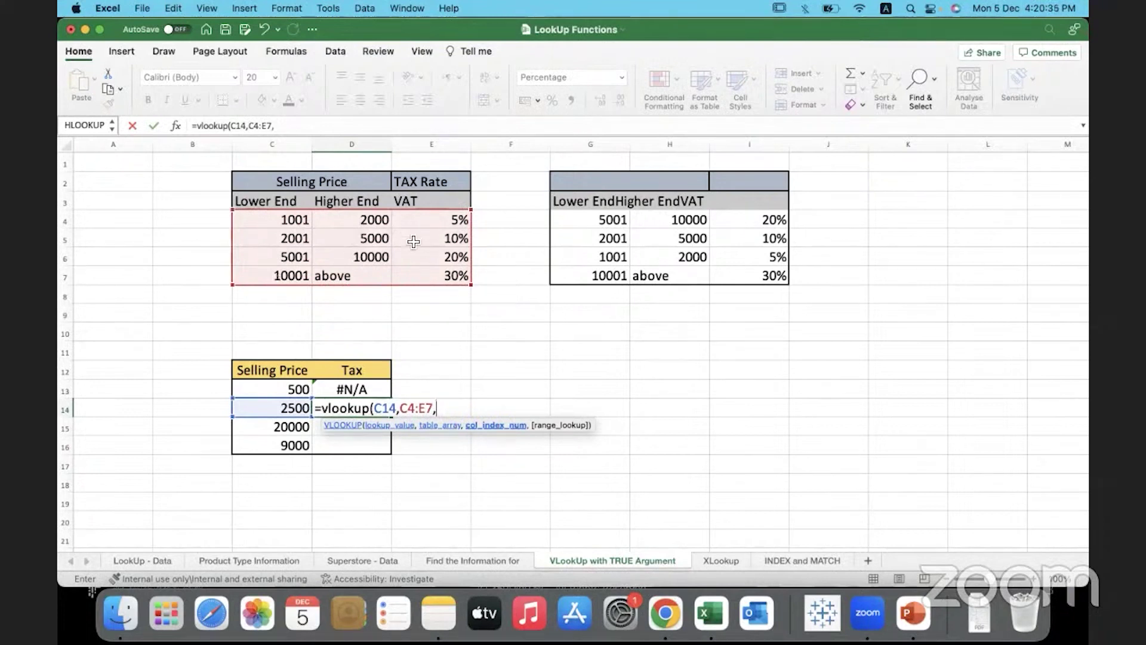
pyautogui.write('3,')
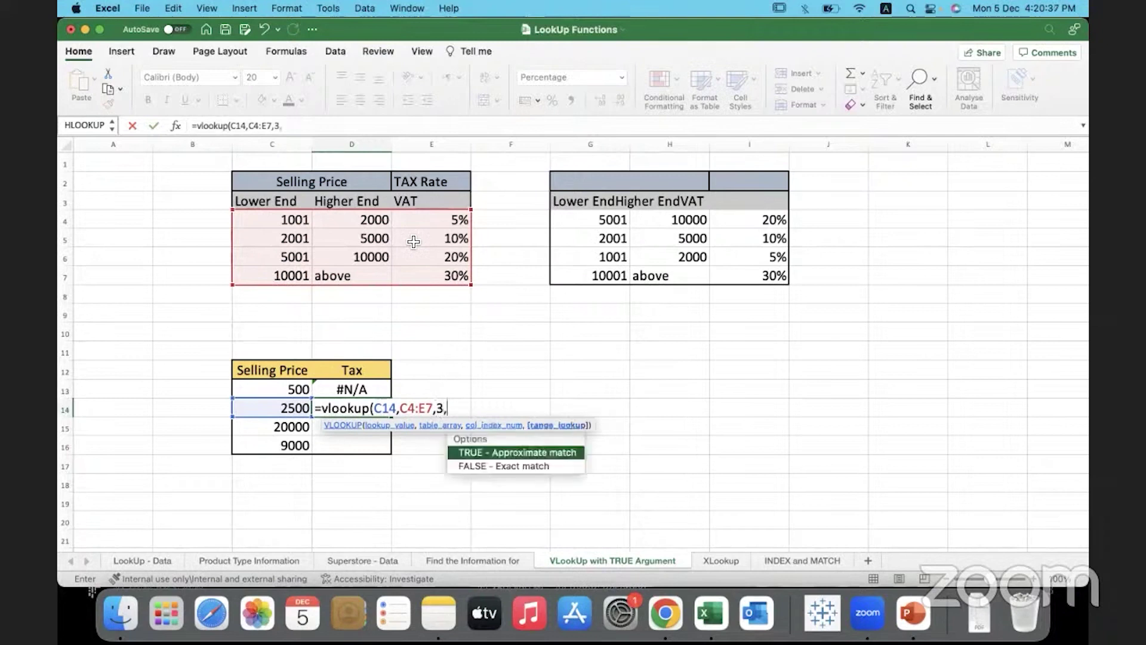
pyautogui.write('1')
pyautogui.press('Return')
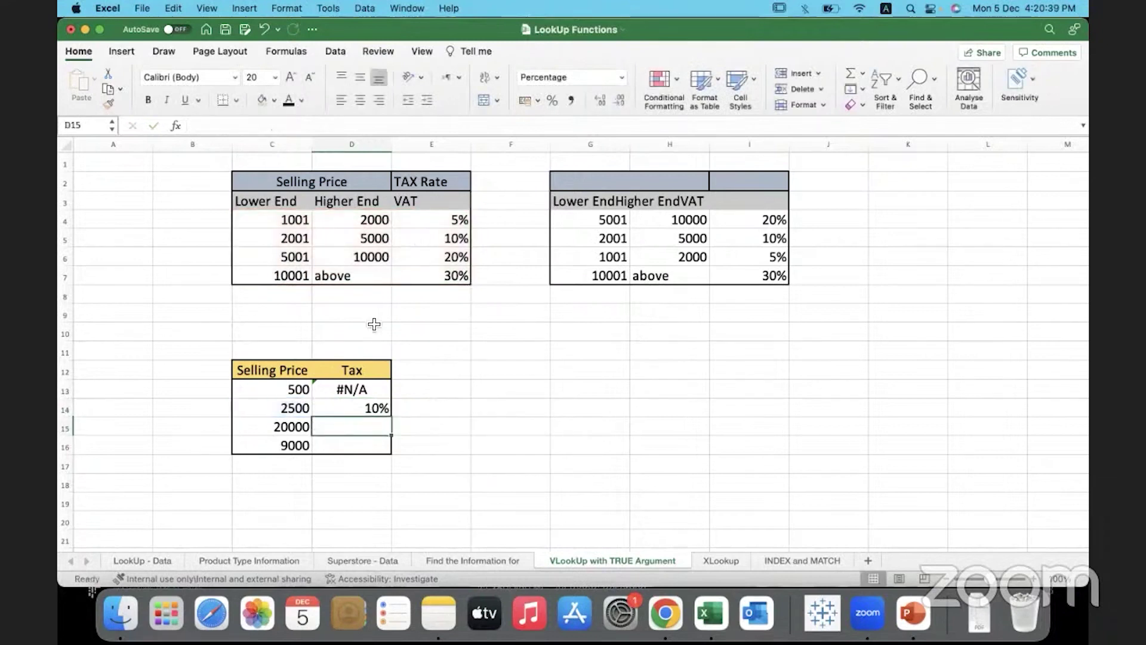
# Check D14's result for price 2500 against the 2001–5000 price band.
pyautogui.click(362, 409)
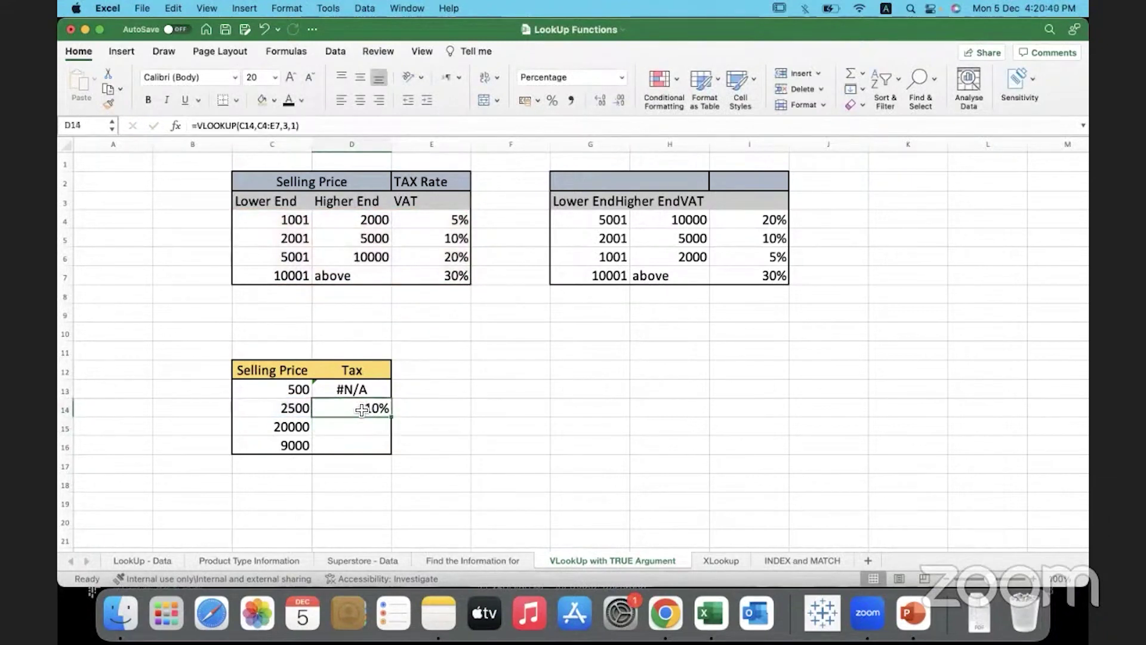
pyautogui.click(264, 410)
pyautogui.moveTo(283, 240); pyautogui.dragTo(333, 241)
pyautogui.click(366, 408)
pyautogui.doubleClick(391, 416)
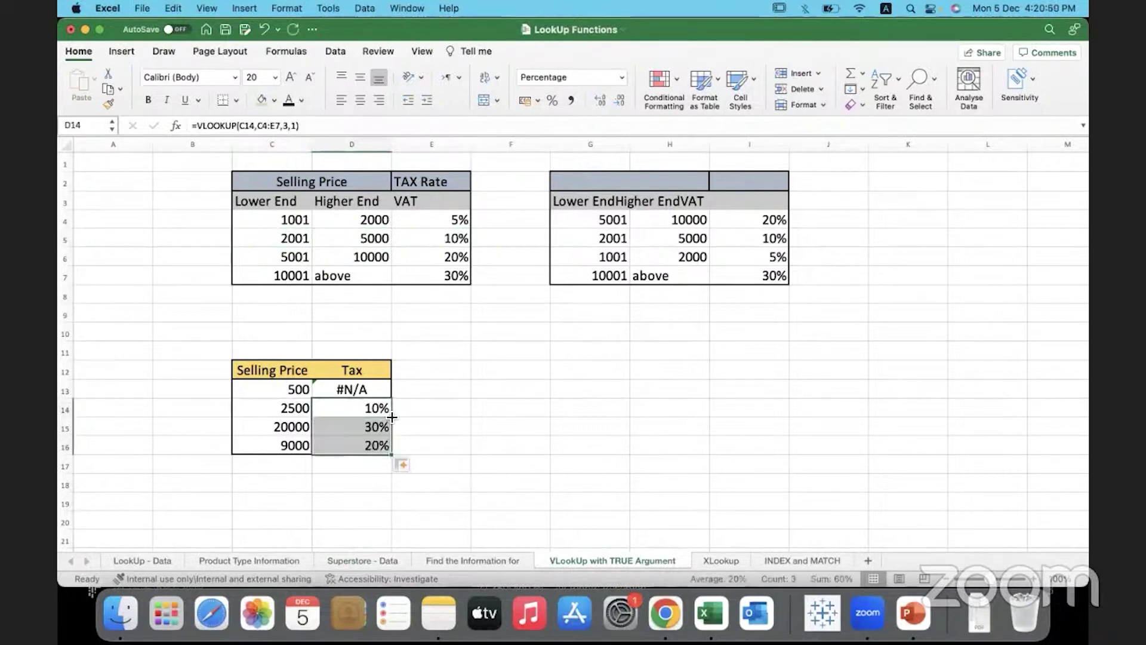
pyautogui.click(262, 429)
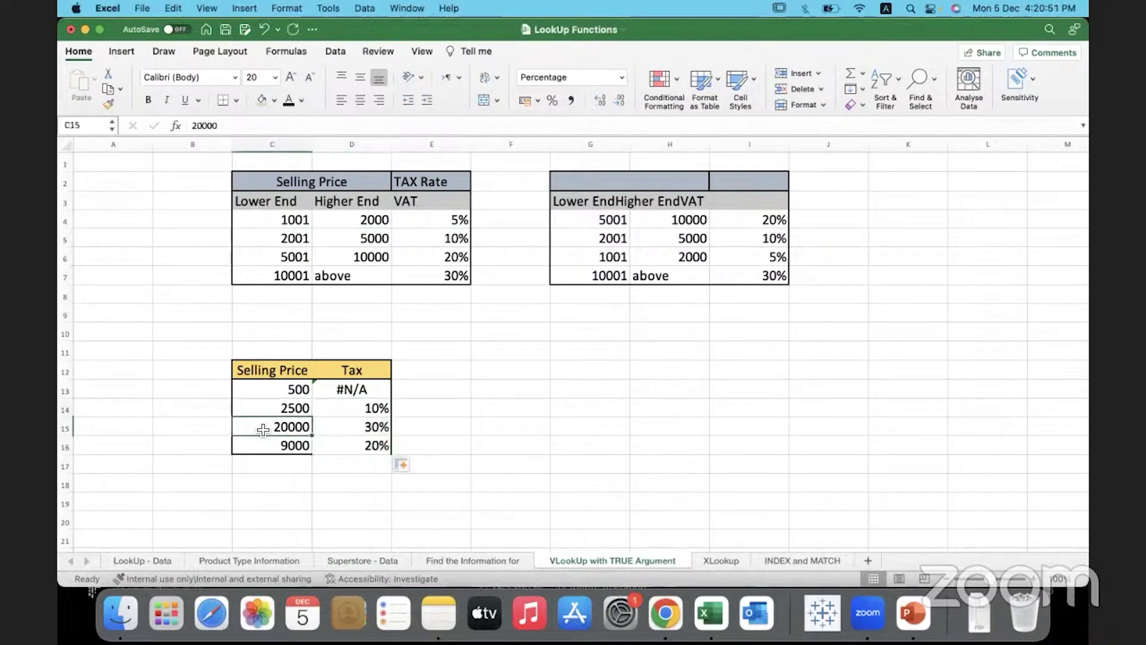
pyautogui.click(284, 276)
pyautogui.moveTo(284, 276); pyautogui.dragTo(424, 277)
pyautogui.click(276, 445)
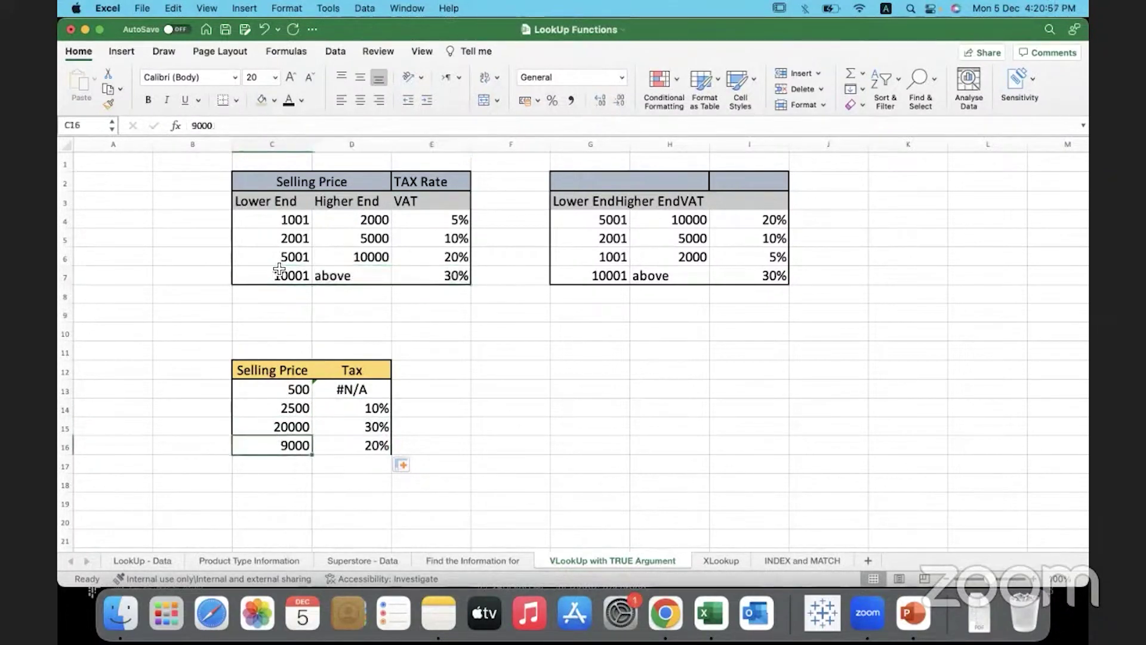
pyautogui.moveTo(264, 256); pyautogui.dragTo(414, 259)
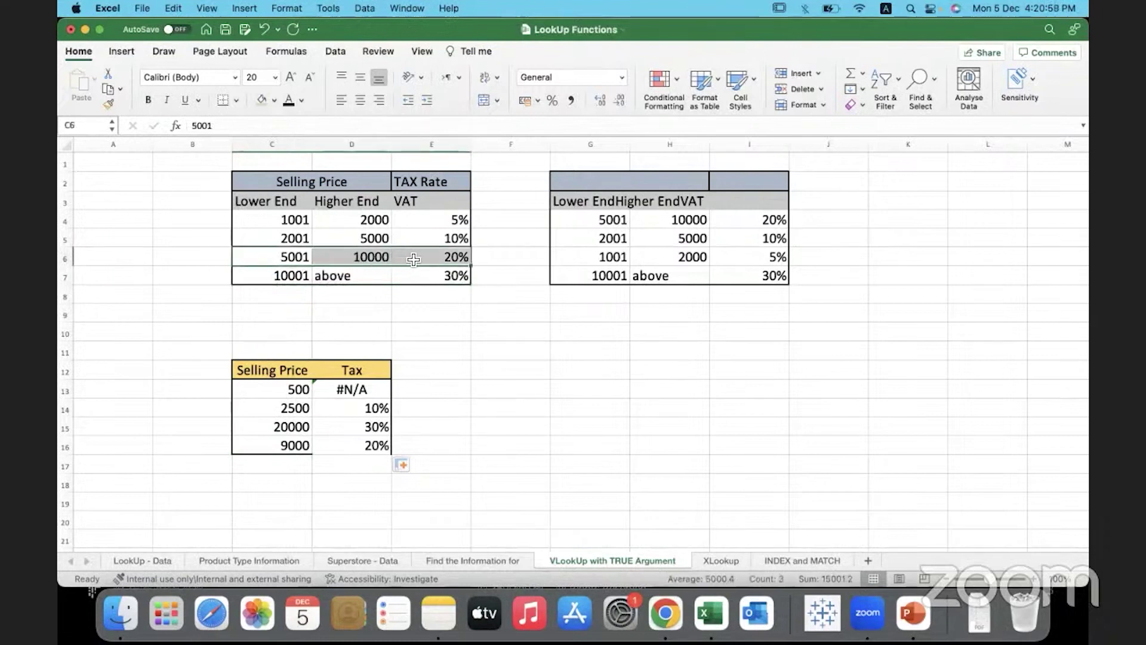
pyautogui.click(374, 412)
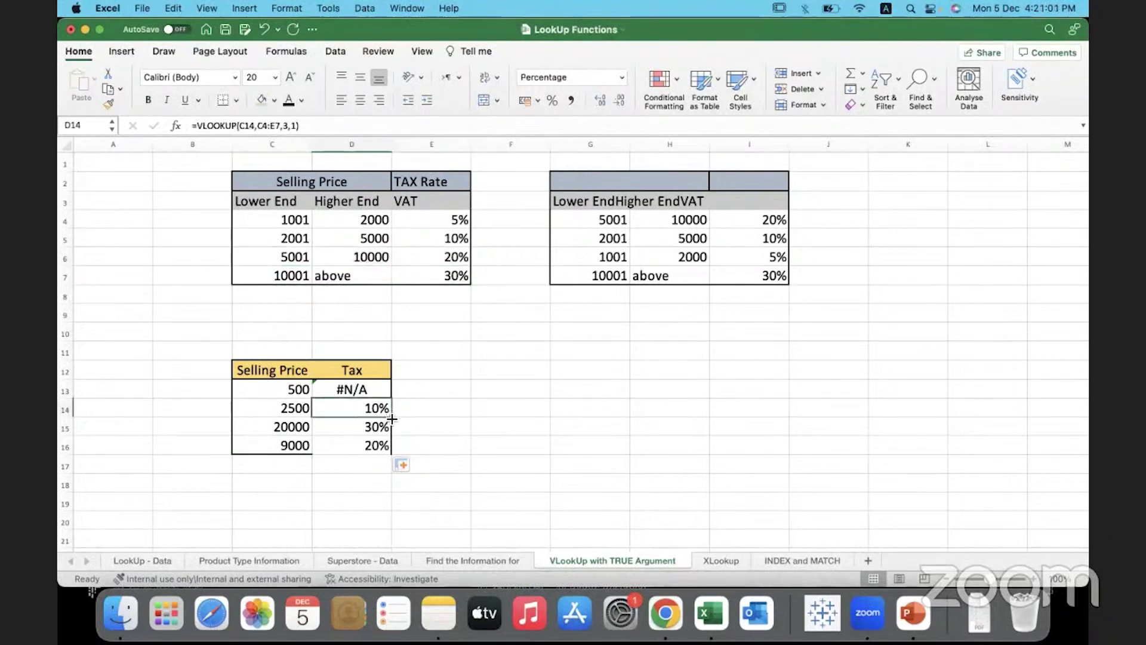
pyautogui.moveTo(392, 419); pyautogui.dragTo(390, 387)
pyautogui.doubleClick(376, 387)
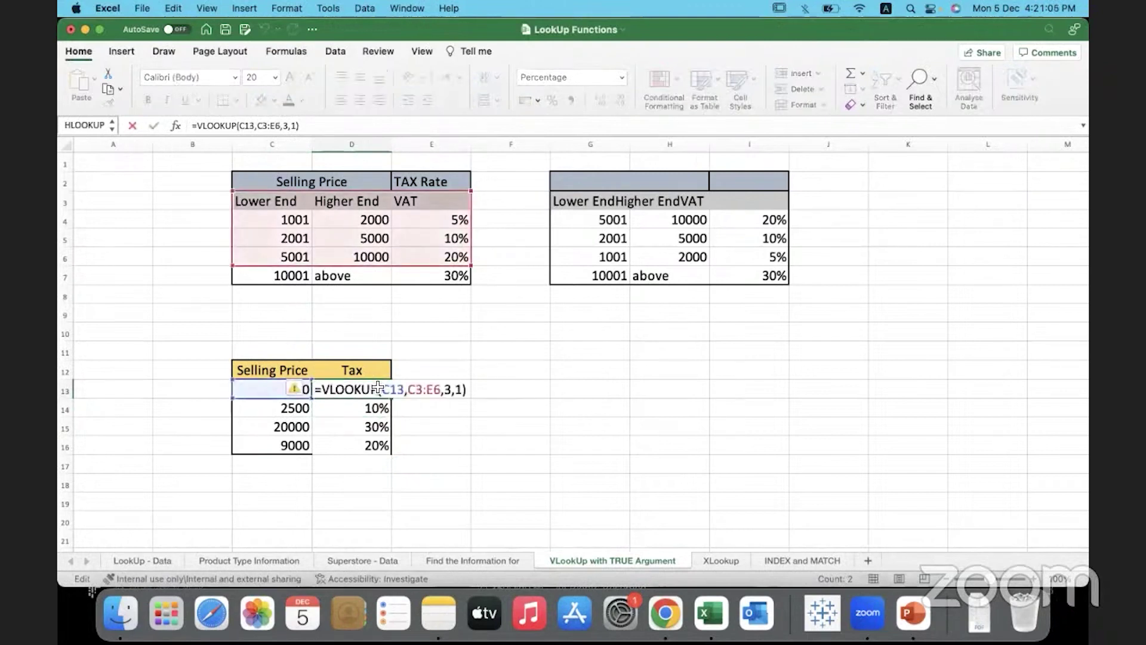
pyautogui.press('Escape')
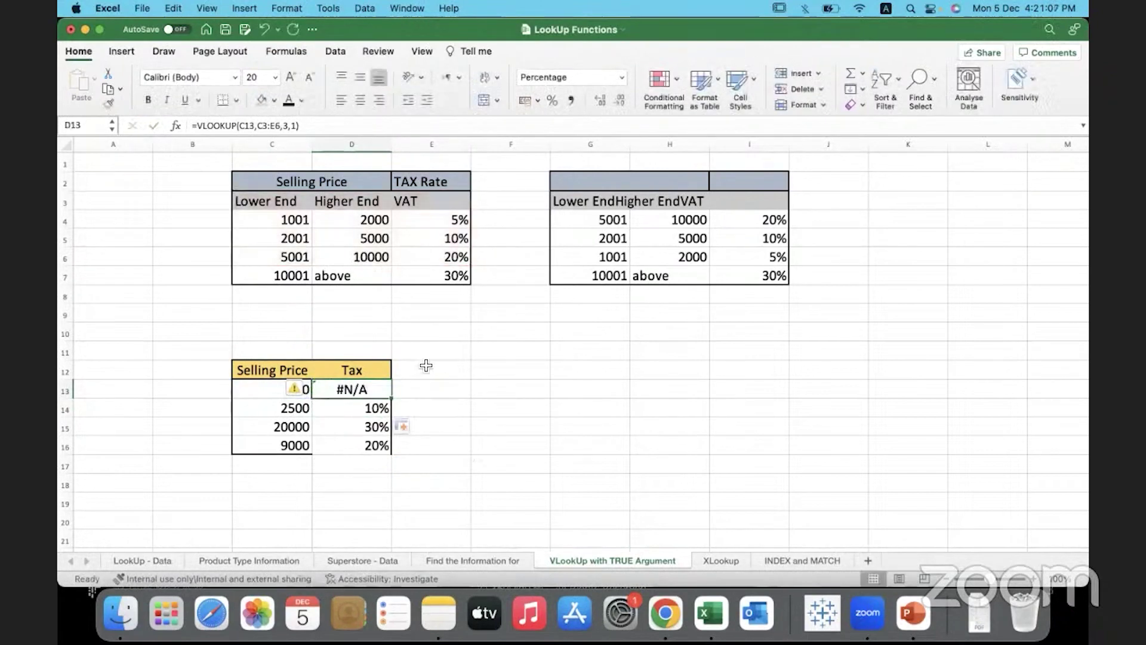
pyautogui.click(426, 365)
pyautogui.click(448, 329)
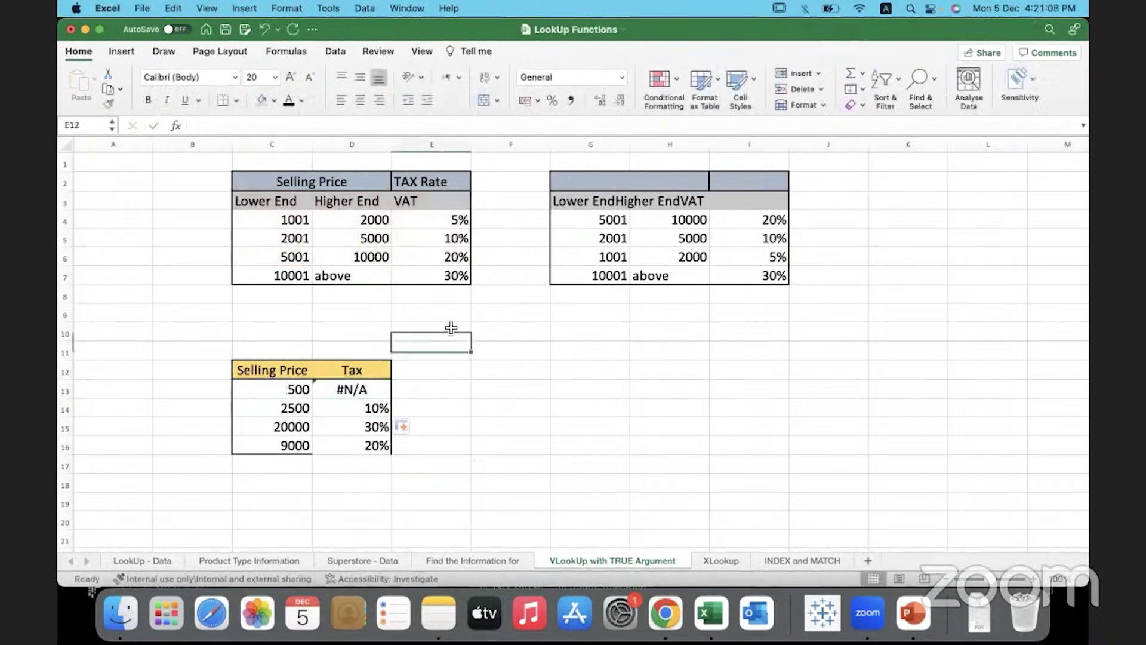
pyautogui.click(270, 392)
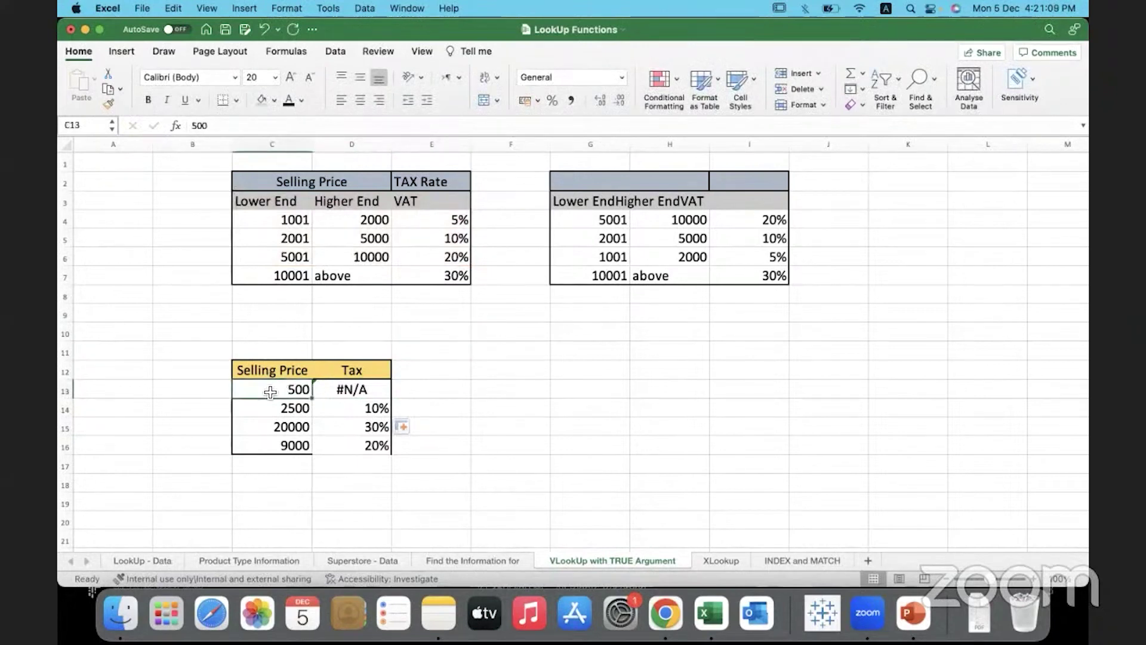
pyautogui.click(519, 408)
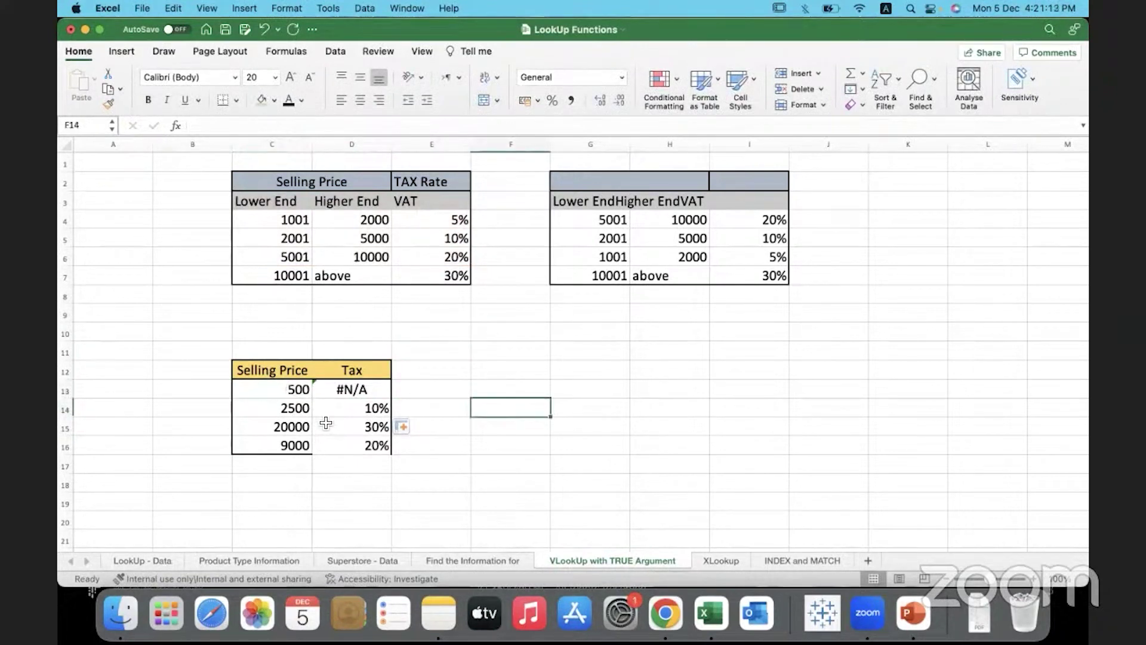
pyautogui.moveTo(290, 409); pyautogui.dragTo(336, 446)
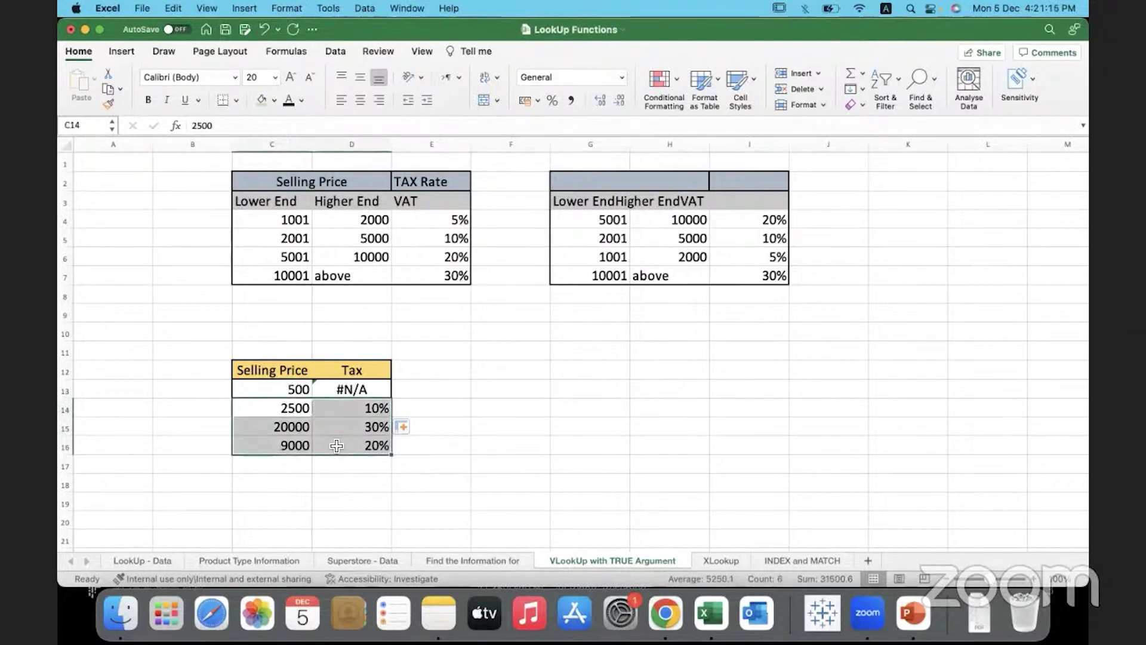
pyautogui.click(339, 485)
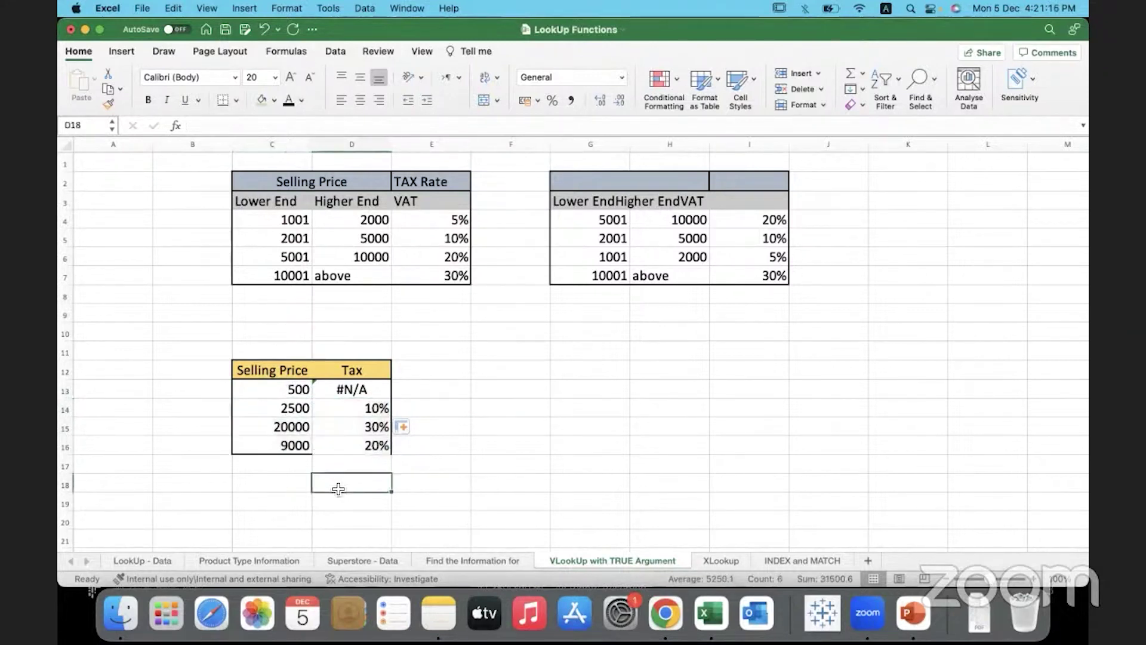
pyautogui.click(364, 409)
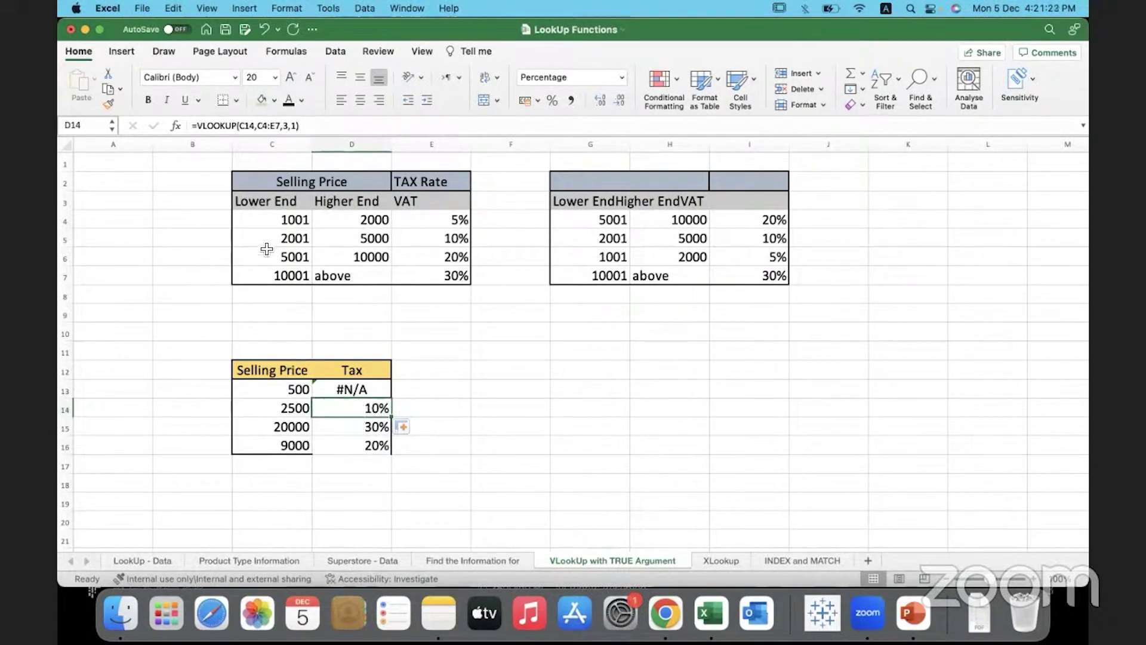
pyautogui.moveTo(260, 222); pyautogui.dragTo(264, 274)
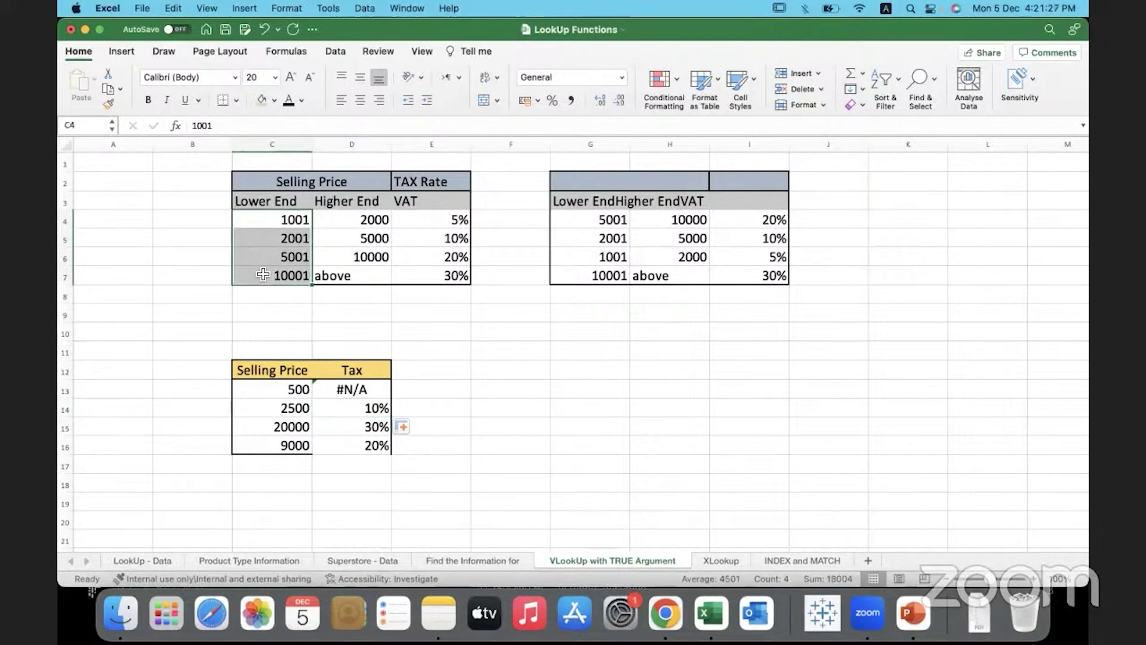
pyautogui.moveTo(258, 218); pyautogui.dragTo(264, 269)
pyautogui.moveTo(578, 221); pyautogui.dragTo(722, 276)
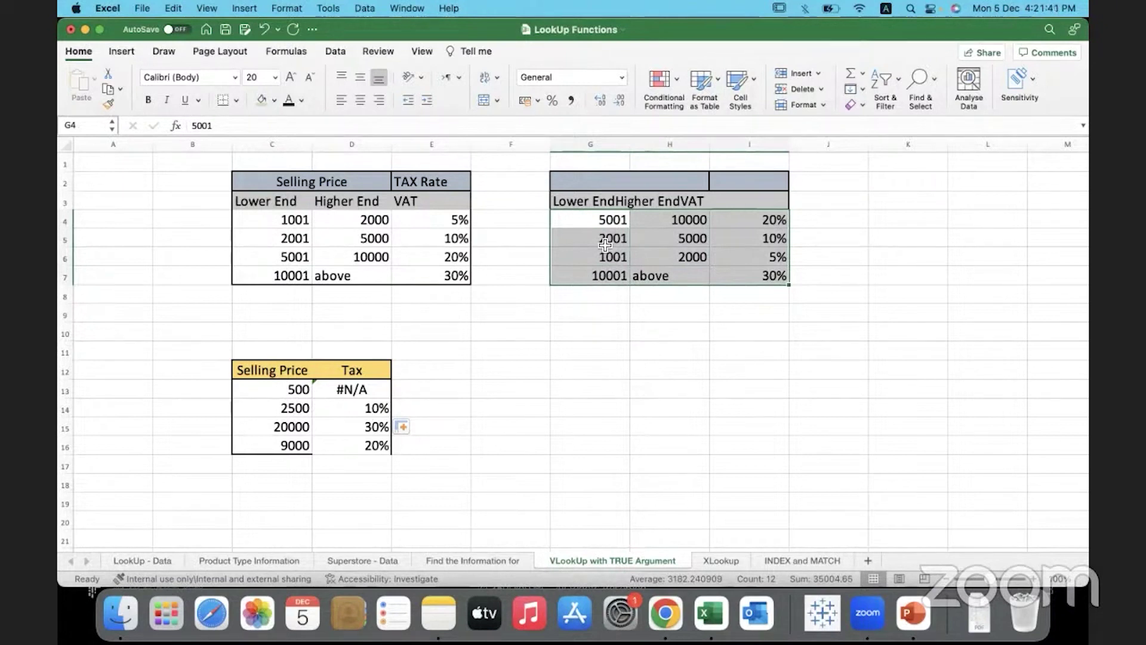
# Enter =VLOOKUP(C14,G4:I7,3,1) in G13 against the descending table, returning 0.05.
pyautogui.click(579, 387)
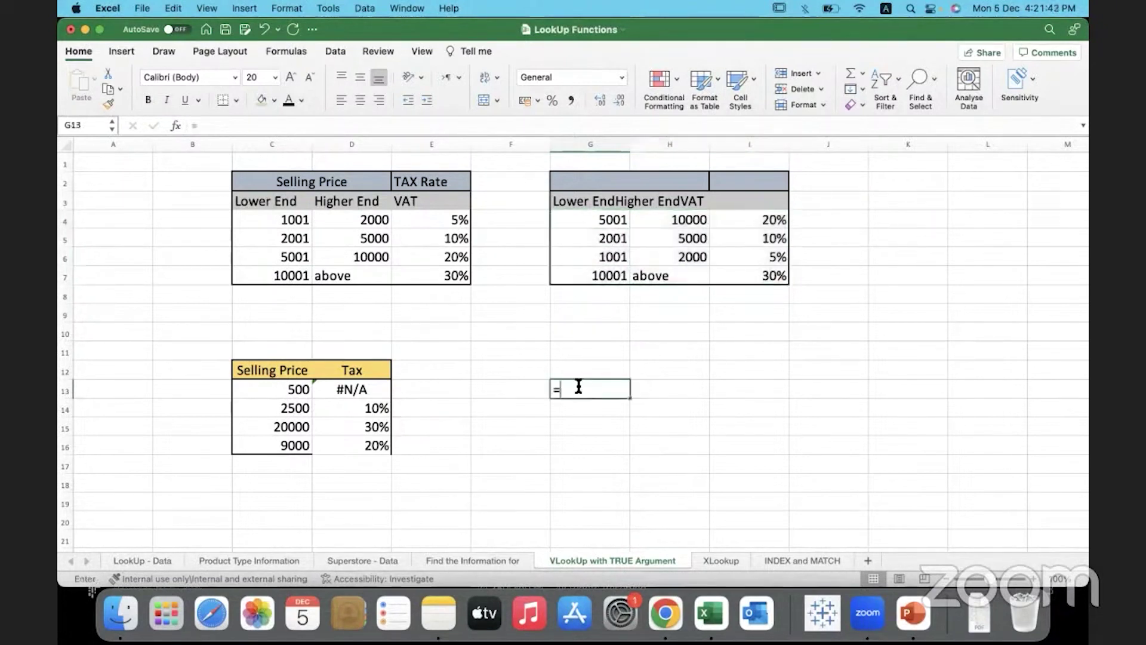
pyautogui.write('=vlook')
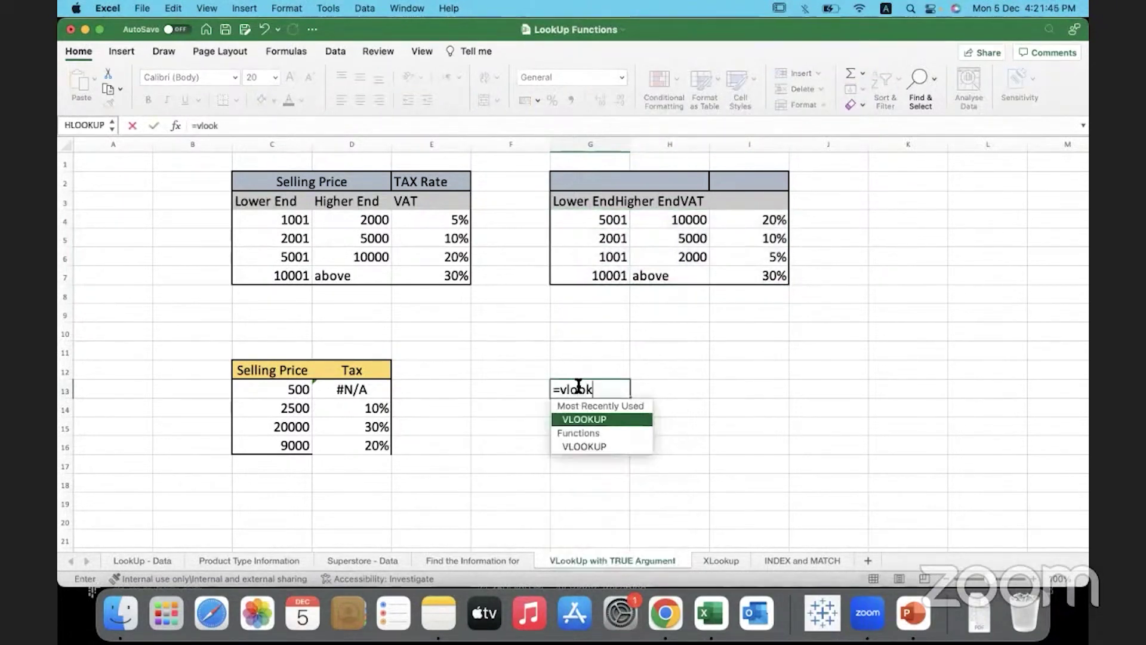
pyautogui.write('up(')
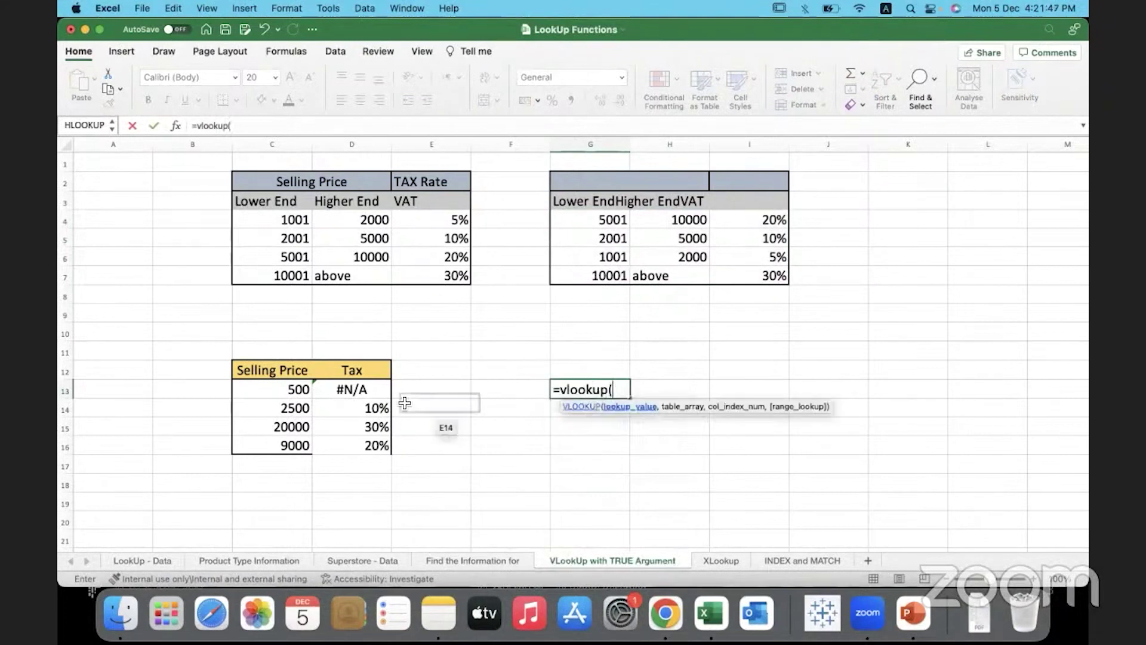
pyautogui.click(270, 407)
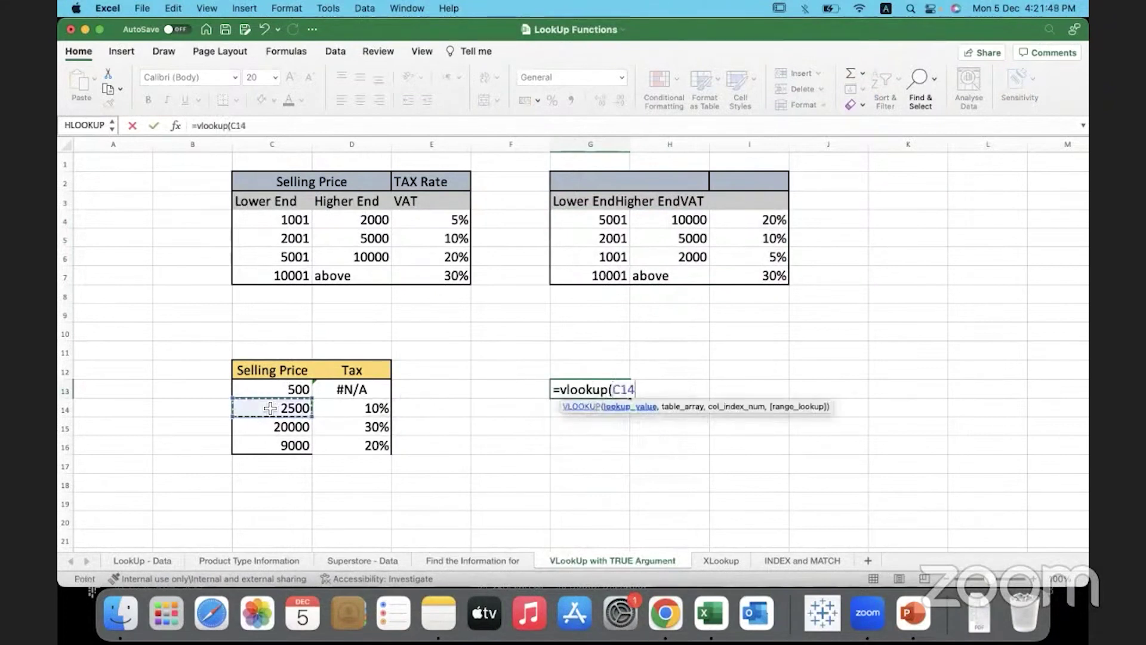
pyautogui.write(',')
pyautogui.moveTo(615, 220); pyautogui.dragTo(743, 277)
pyautogui.write(',')
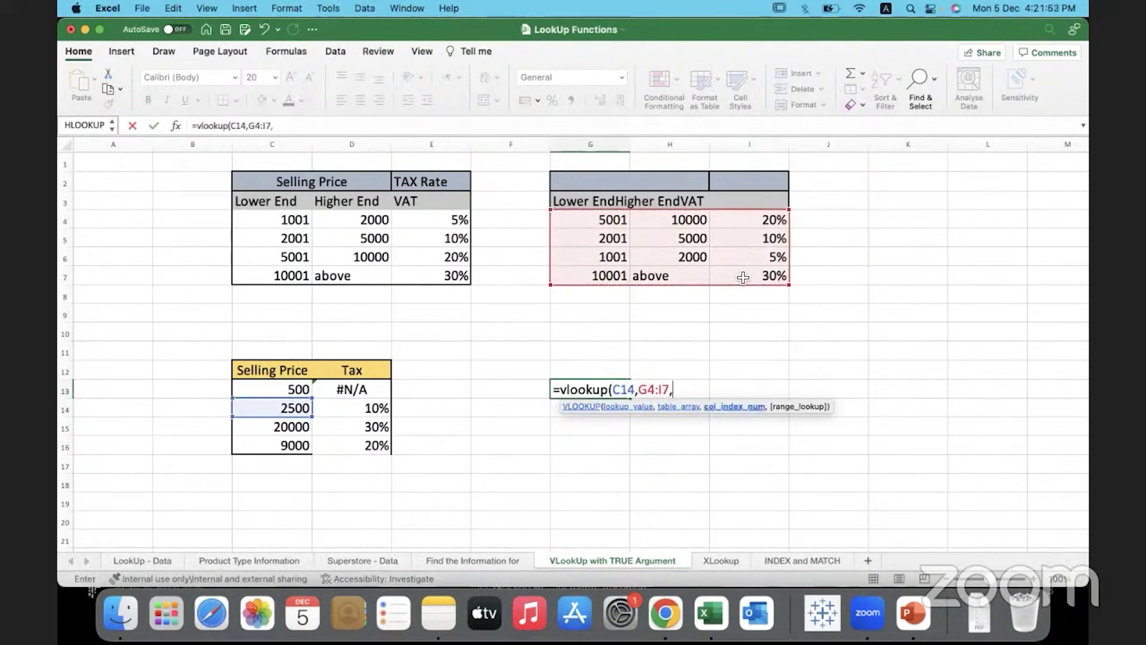
pyautogui.write('3,1')
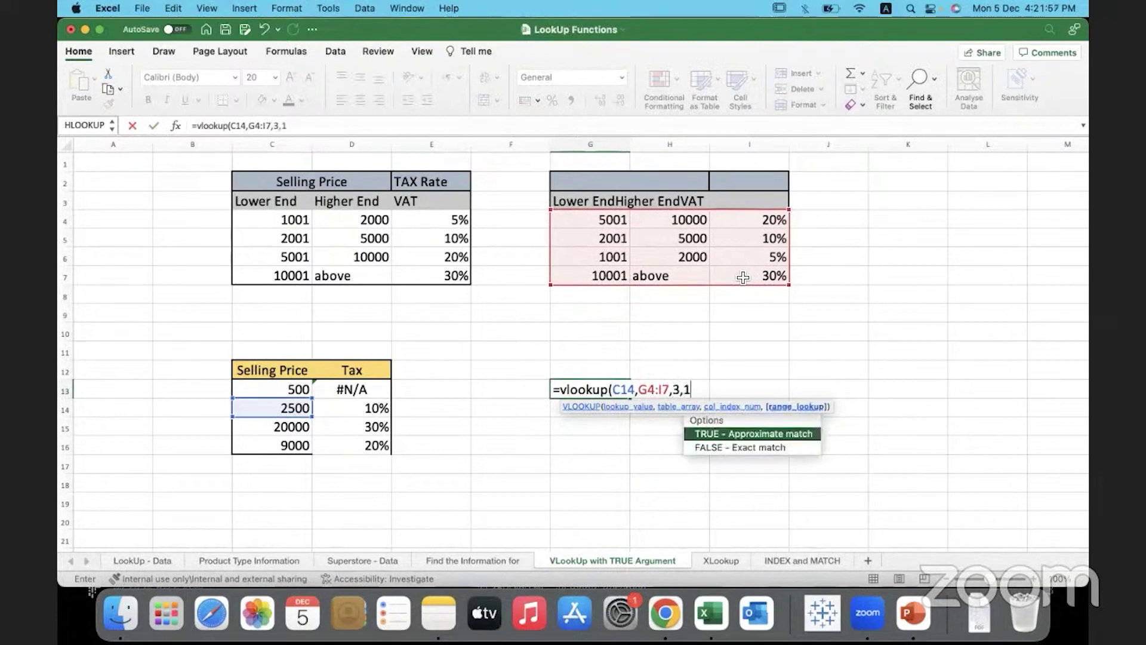
pyautogui.write(')')
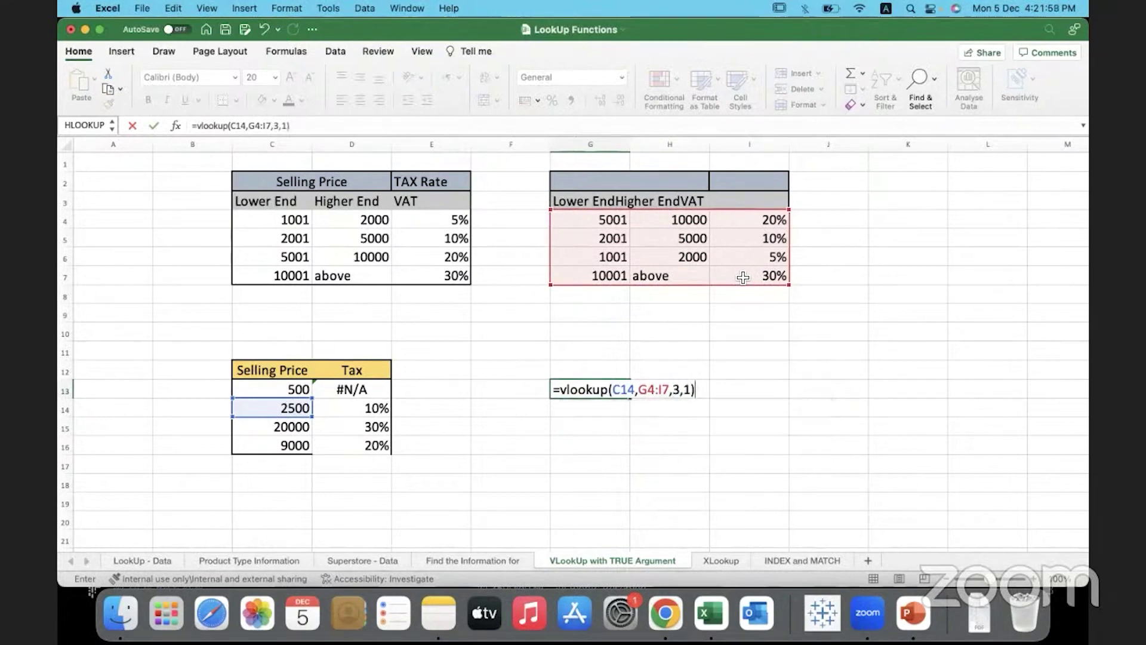
pyautogui.press('Return')
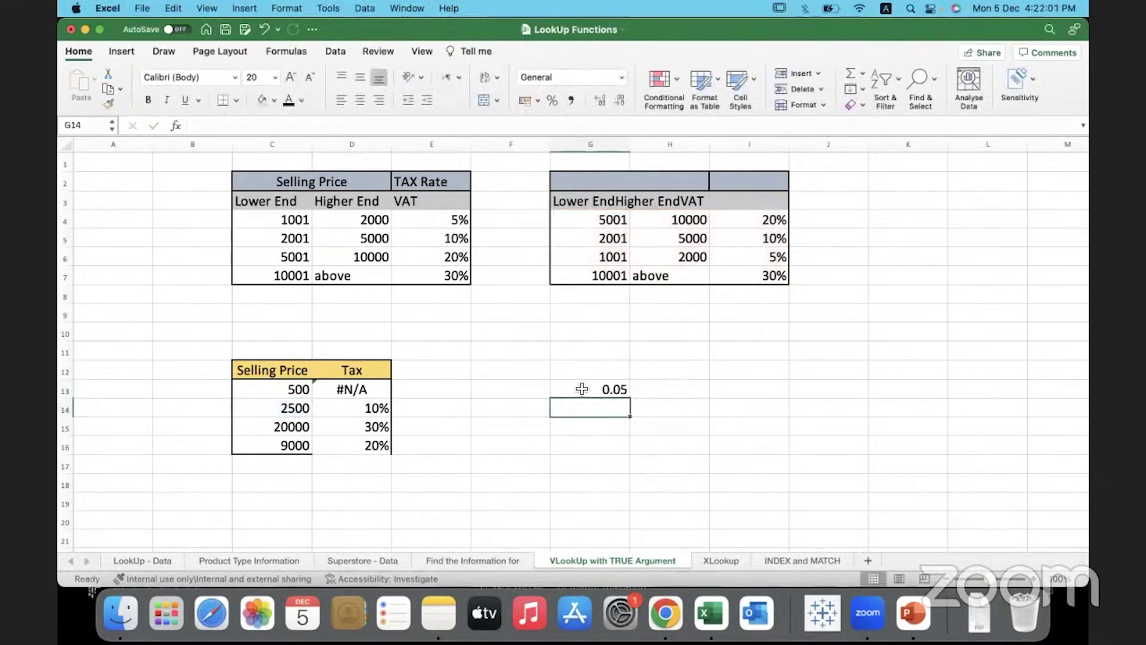
# Make G13's lookup range absolute as $G$4:$I$7.
pyautogui.click(583, 388)
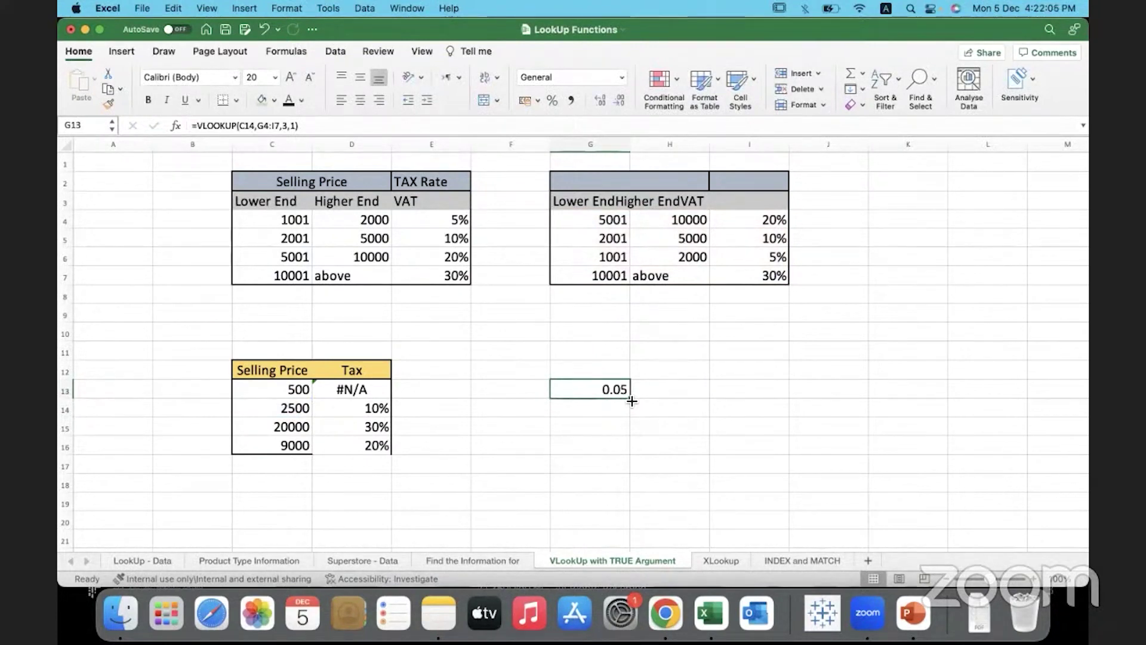
pyautogui.doubleClick(596, 390)
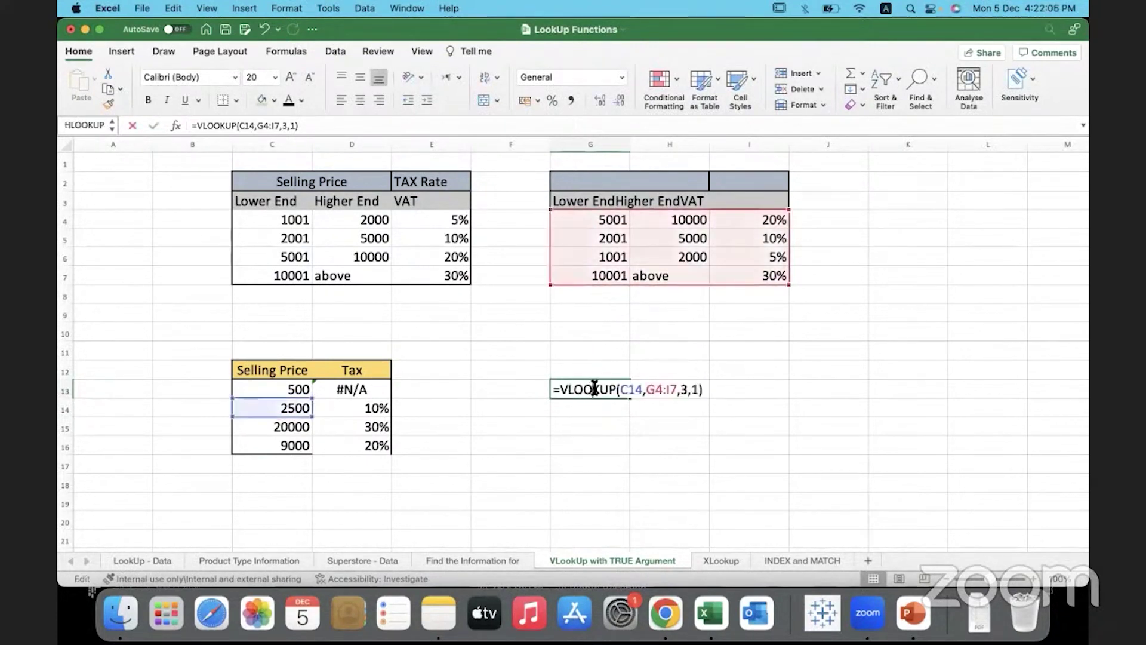
pyautogui.click(654, 389)
pyautogui.press('F4')
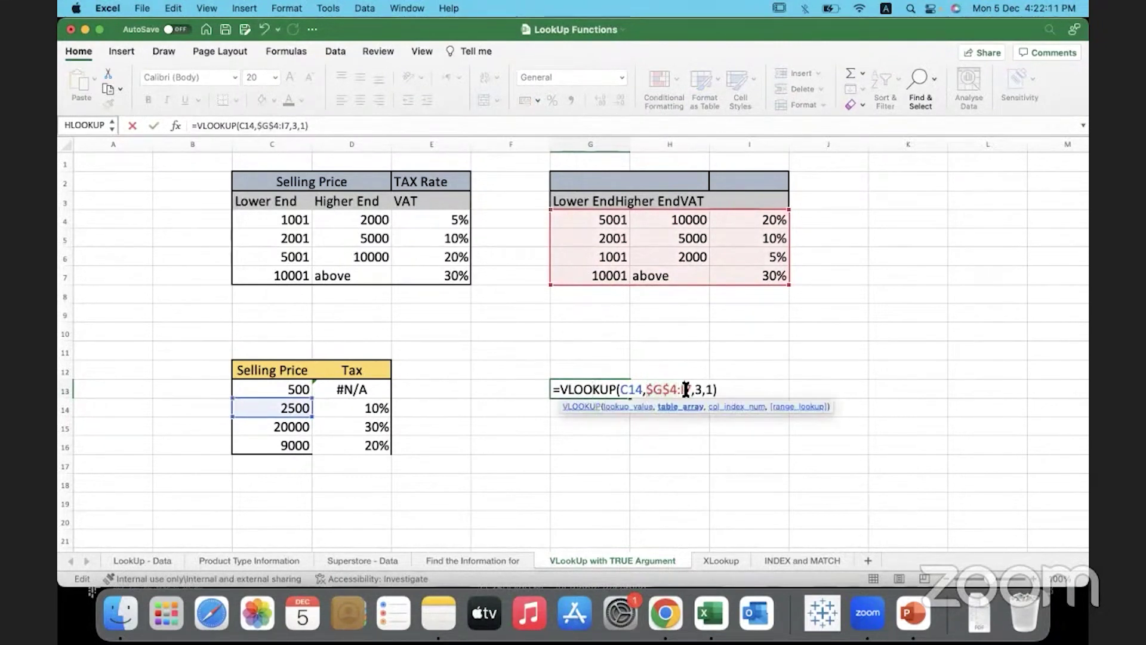
pyautogui.click(685, 389)
pyautogui.press('F4')
pyautogui.click(725, 389)
pyautogui.press('Return')
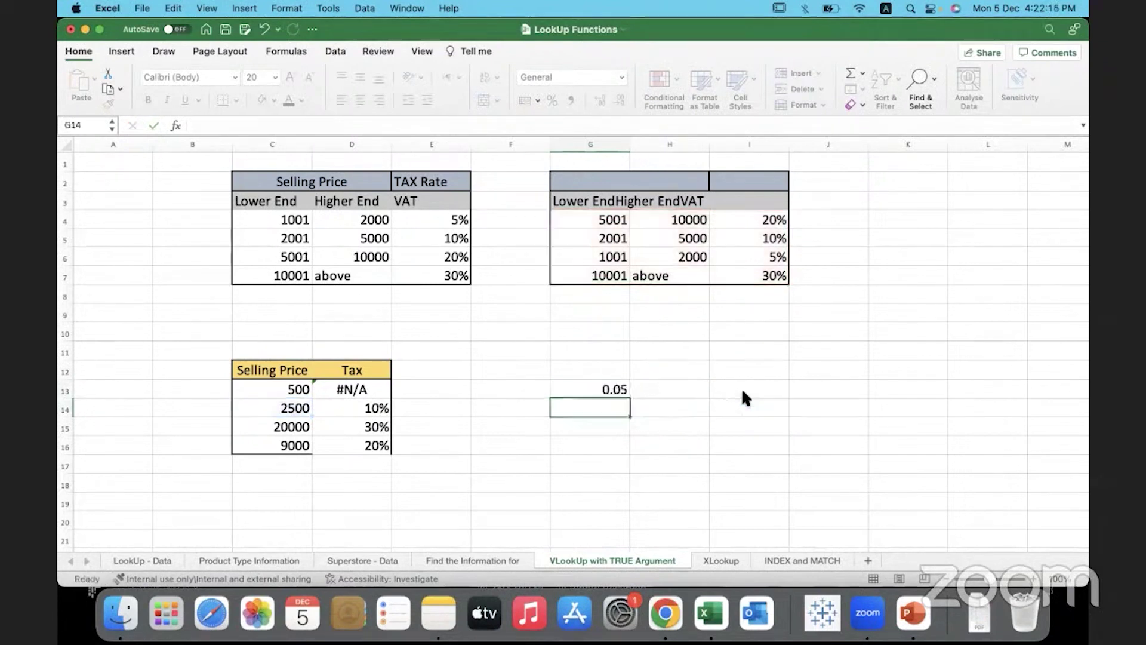
# Copy G13's VLOOKUP down to G16.
pyautogui.click(588, 387)
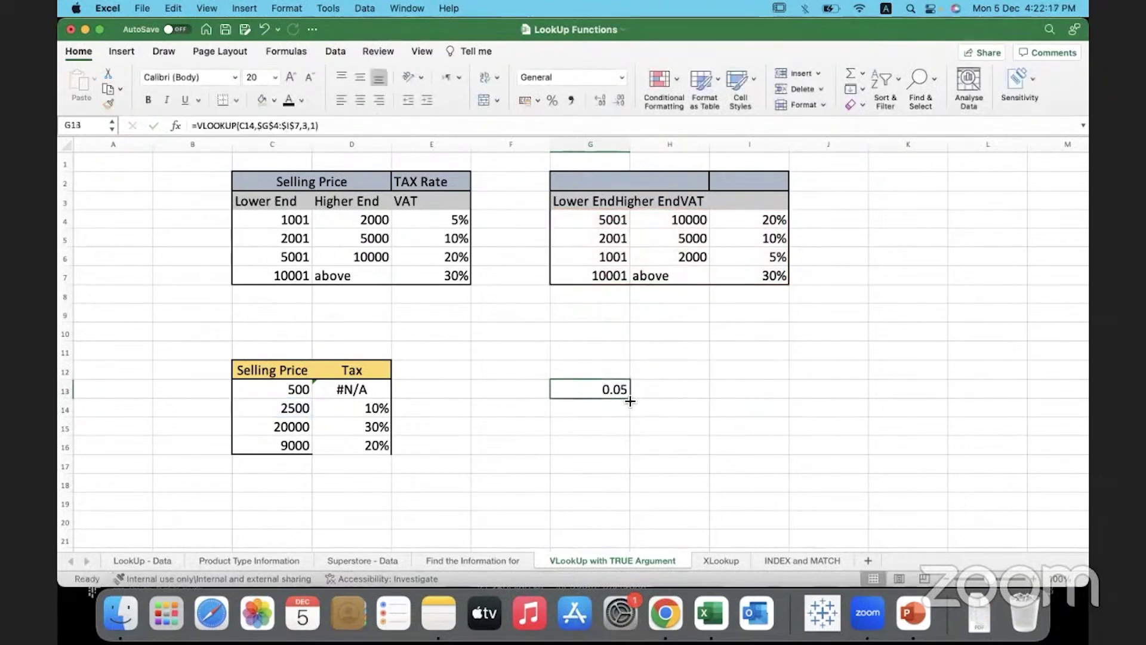
pyautogui.moveTo(633, 400); pyautogui.dragTo(626, 448)
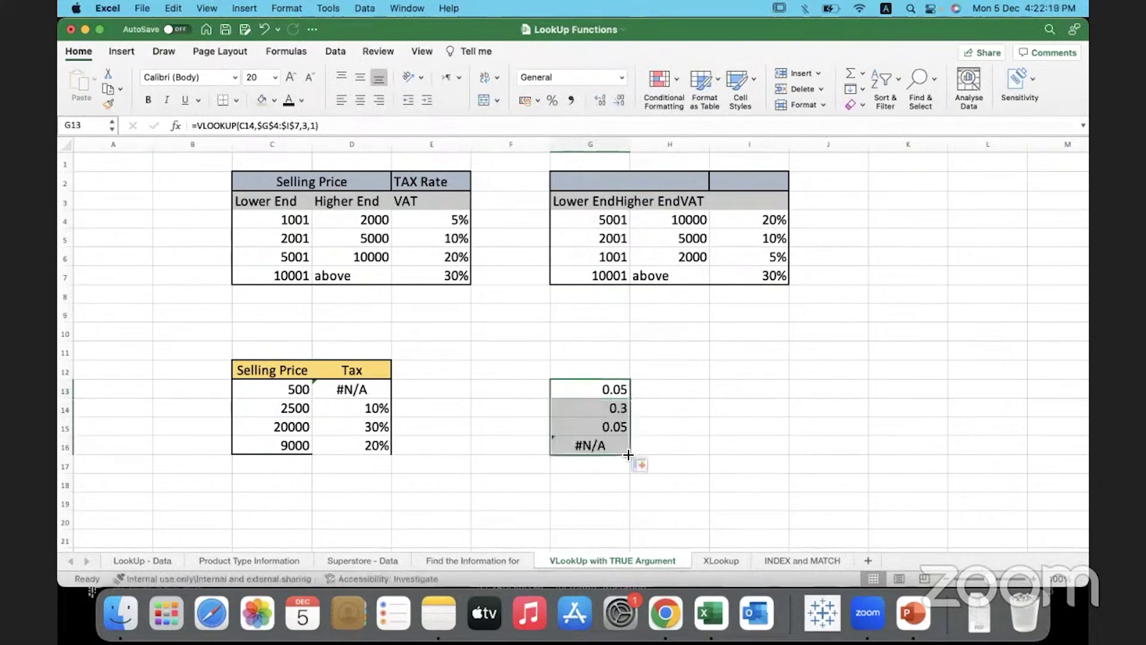
pyautogui.click(505, 424)
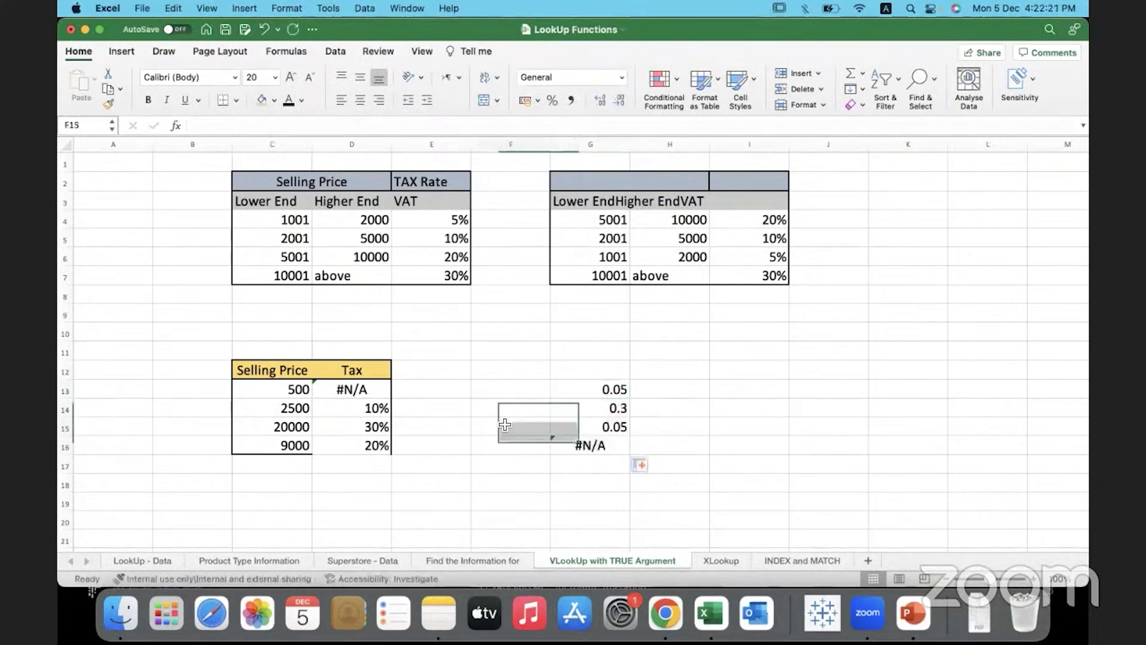
# Check the copied G-column lookups against each row's selling price.
pyautogui.click(580, 391)
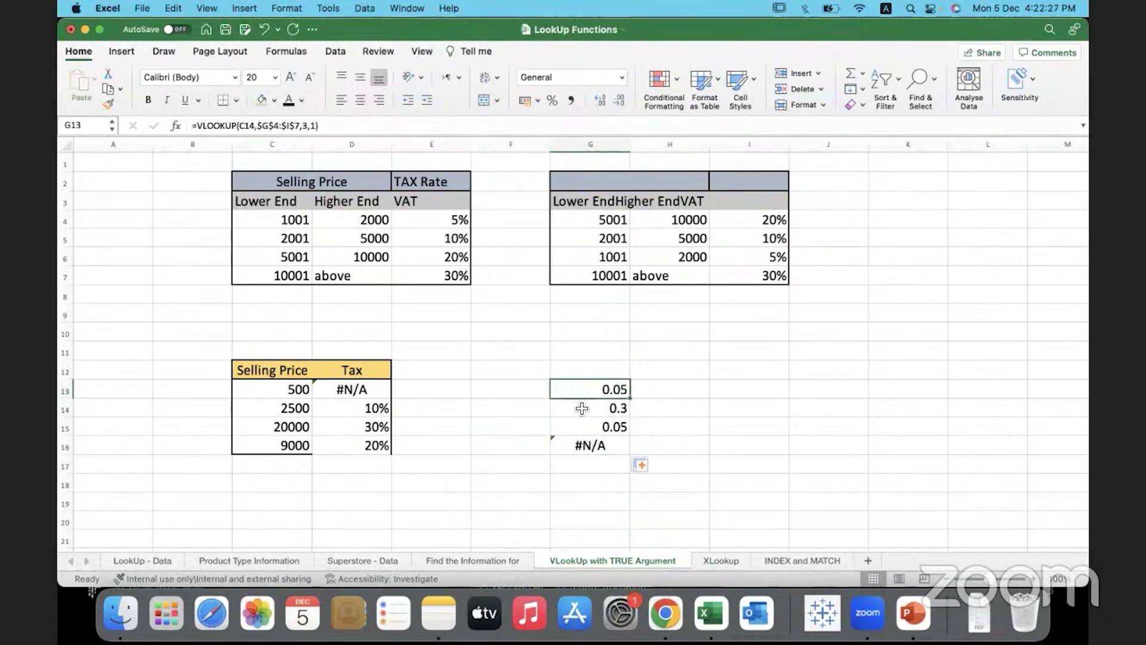
pyautogui.click(582, 408)
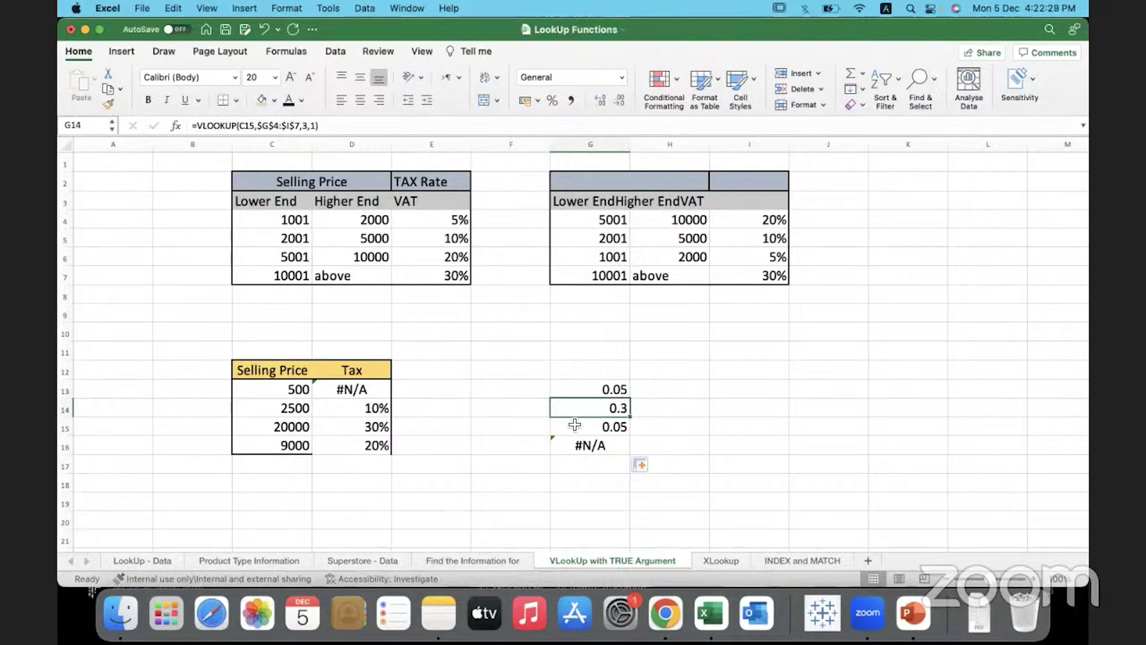
pyautogui.click(574, 426)
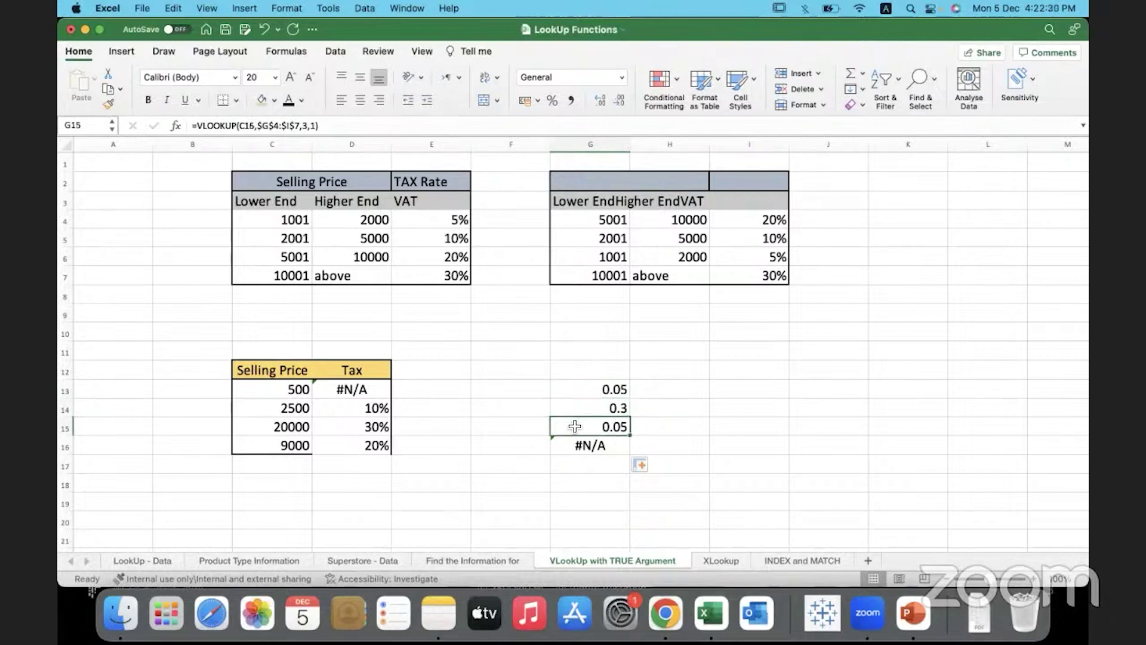
pyautogui.click(274, 447)
pyautogui.click(573, 426)
pyautogui.click(586, 391)
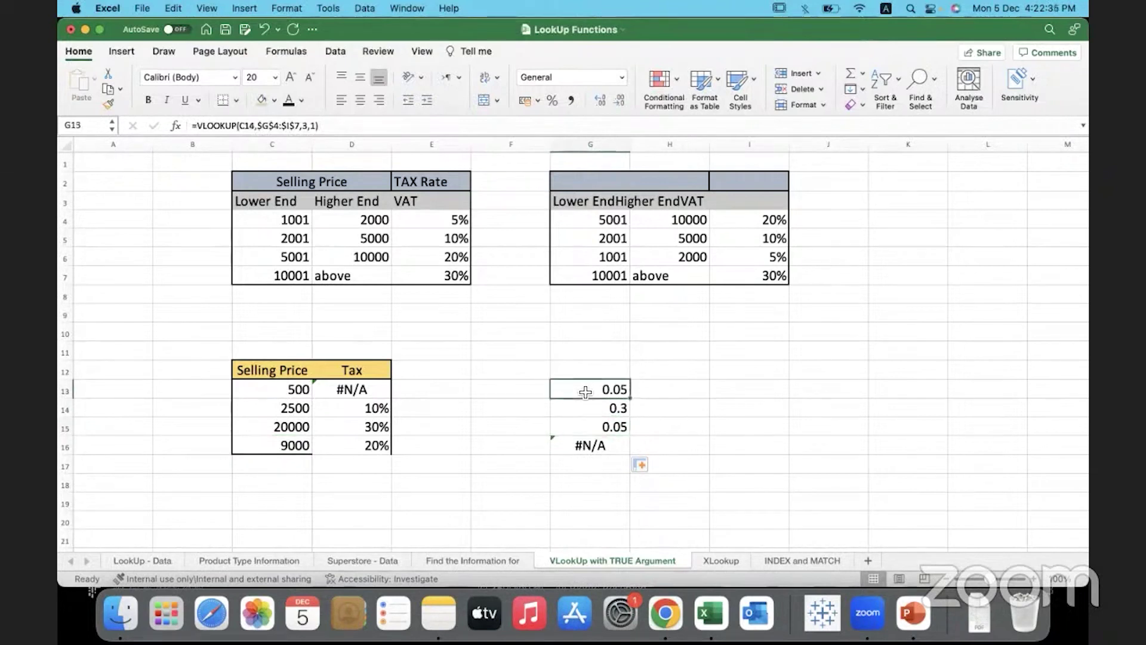
# Change G13's lookup value from C14 to C13 and refill it down to G16.
pyautogui.doubleClick(585, 391)
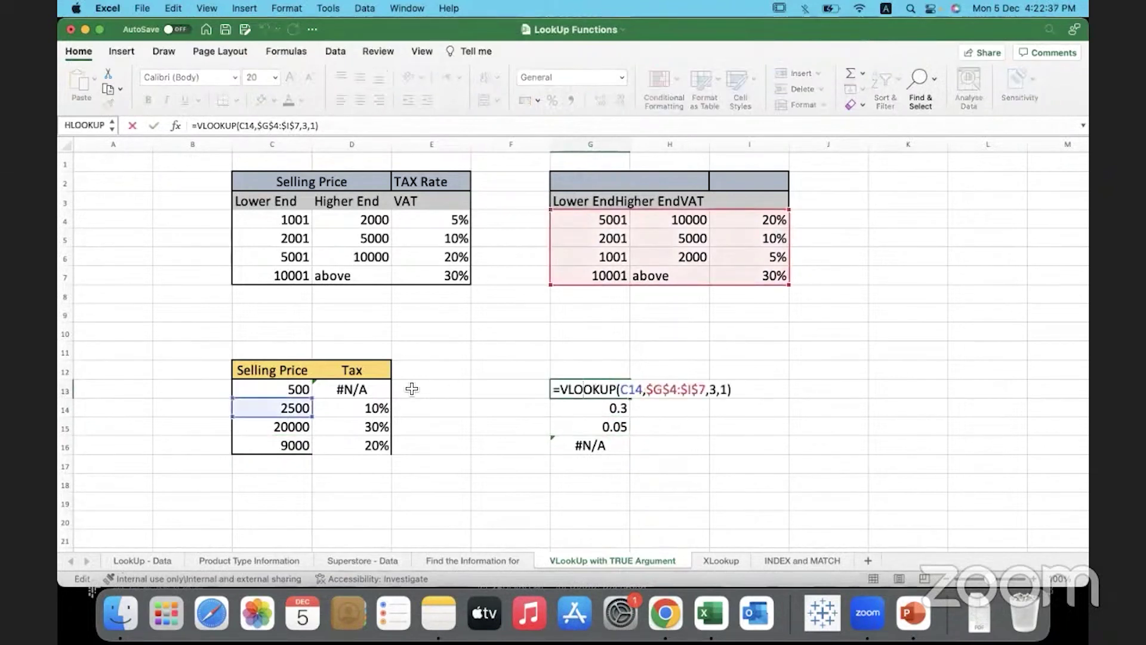
pyautogui.moveTo(641, 391); pyautogui.dragTo(619, 391)
pyautogui.click(302, 390)
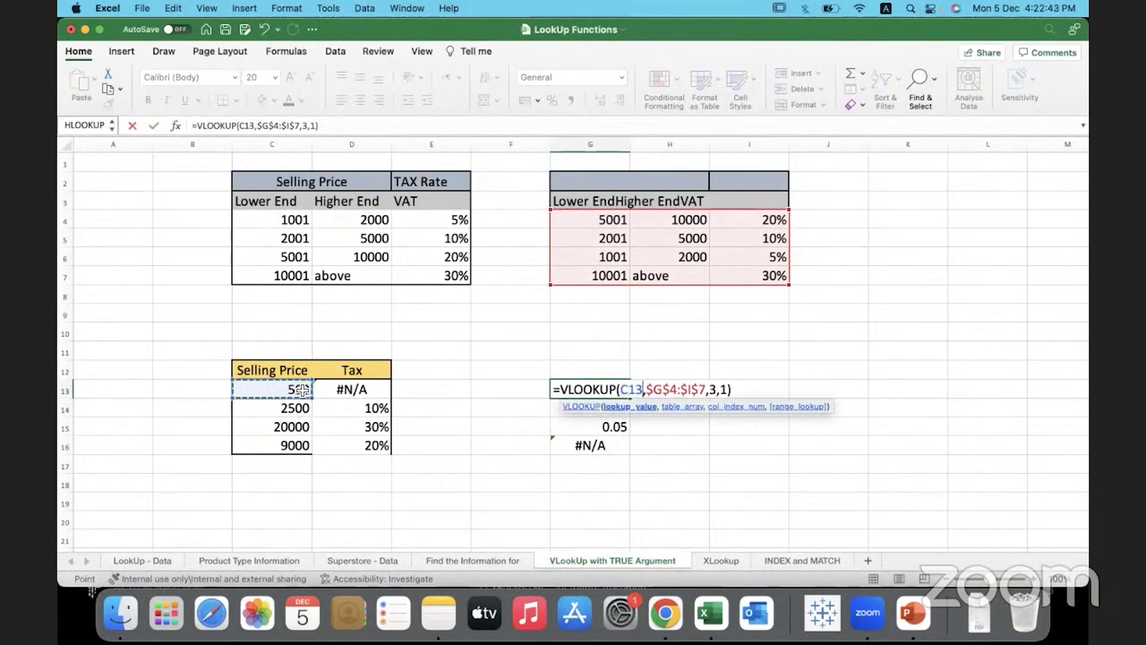
pyautogui.press('Return')
pyautogui.click(618, 386)
pyautogui.moveTo(630, 398); pyautogui.dragTo(630, 452)
pyautogui.click(691, 428)
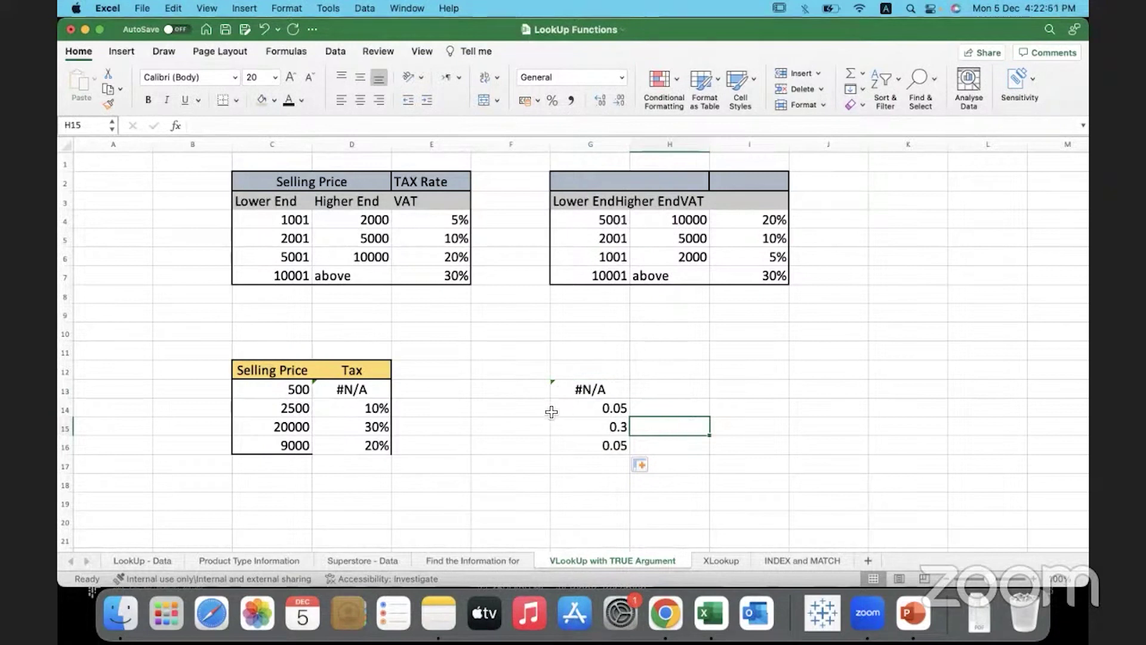
# Compare rows 14 and 16's prices with their lookup results.
pyautogui.moveTo(250, 410); pyautogui.dragTo(597, 414)
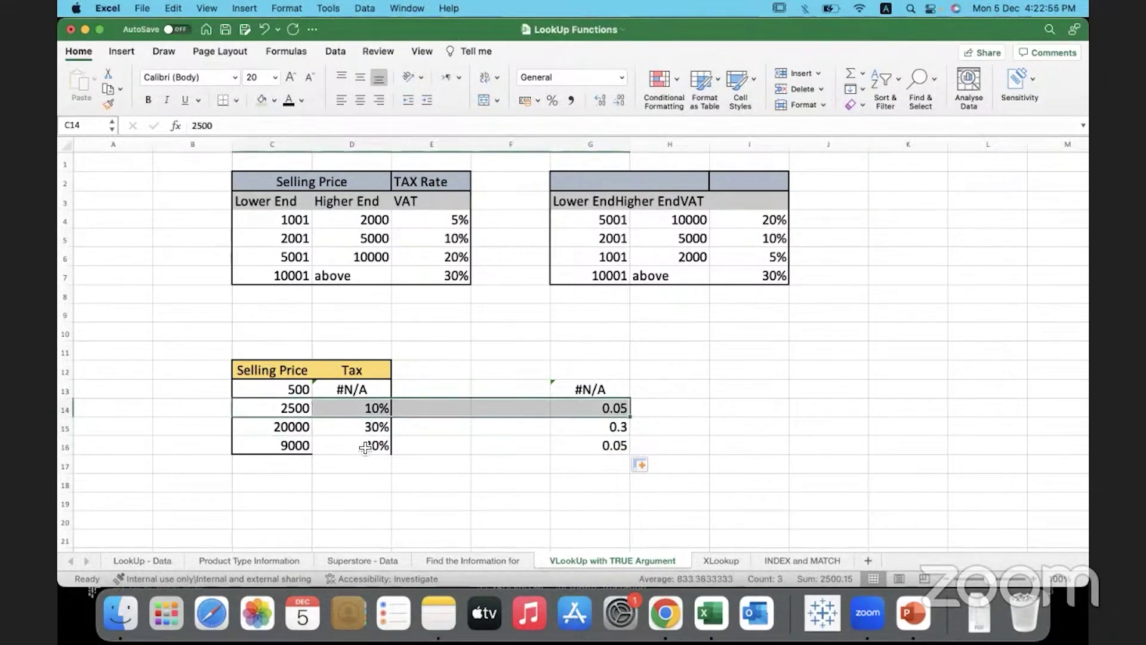
pyautogui.moveTo(298, 445); pyautogui.dragTo(274, 429)
pyautogui.click(578, 445)
pyautogui.click(556, 427)
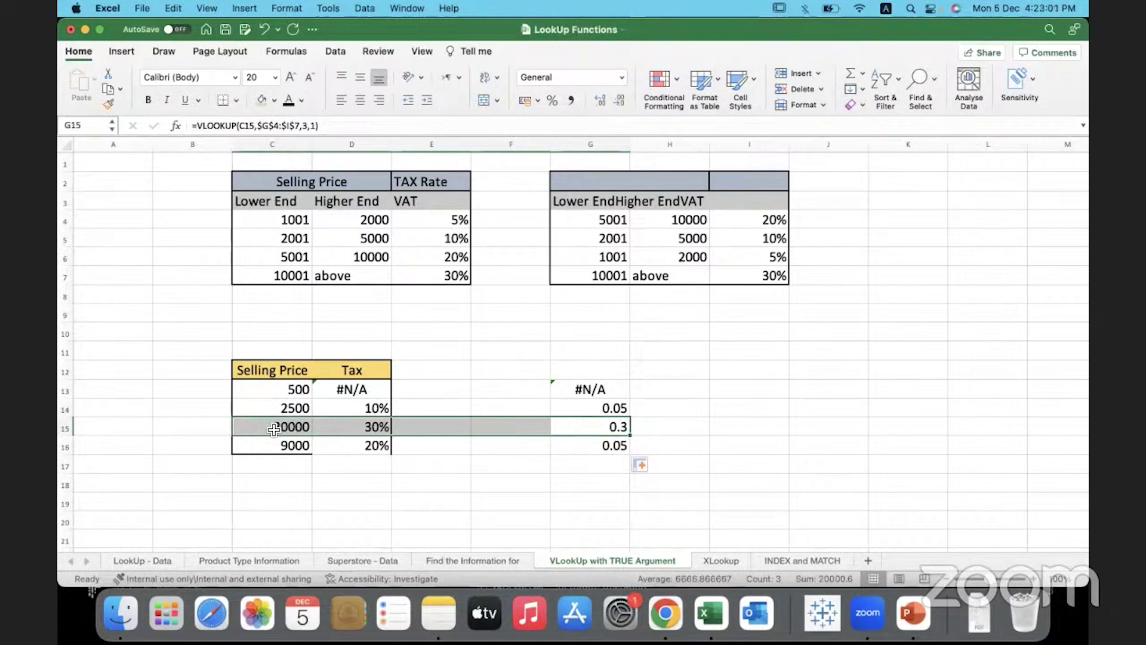
pyautogui.click(460, 468)
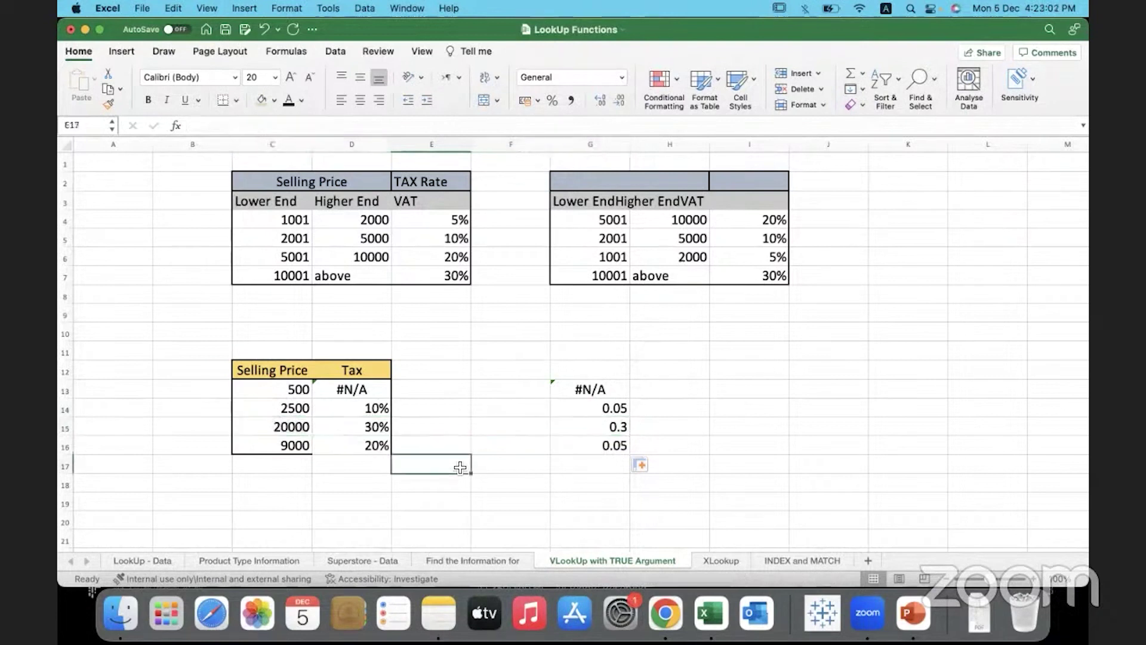
# Try 0 as the C13 selling price, then undo back to 500.
pyautogui.click(268, 394)
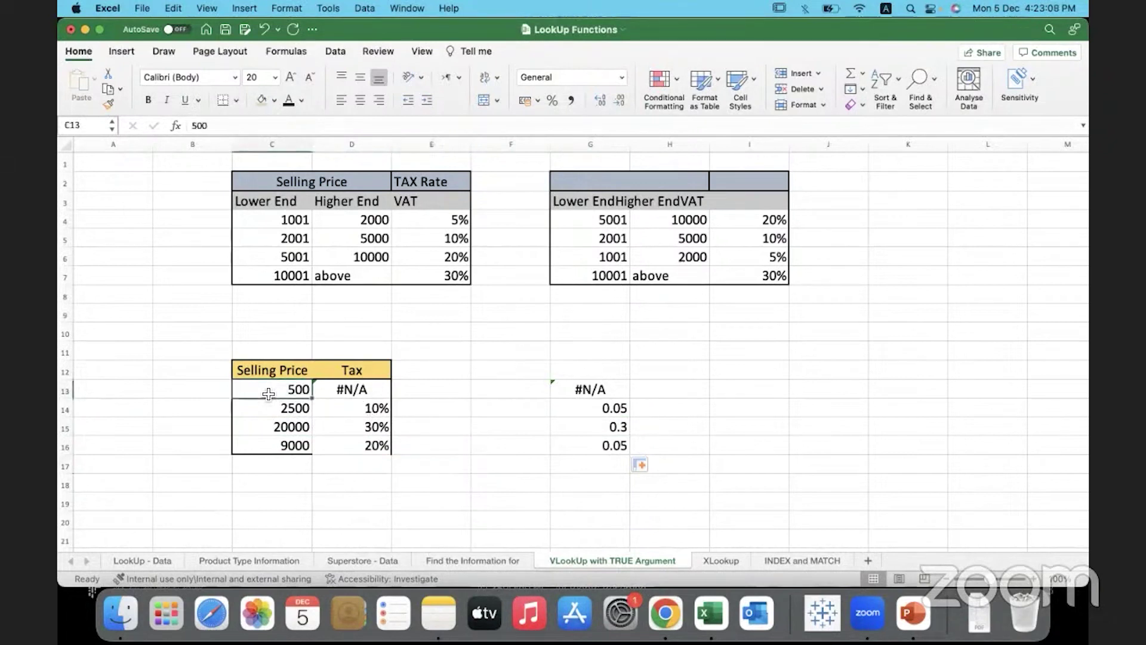
pyautogui.write('0')
pyautogui.click(385, 394)
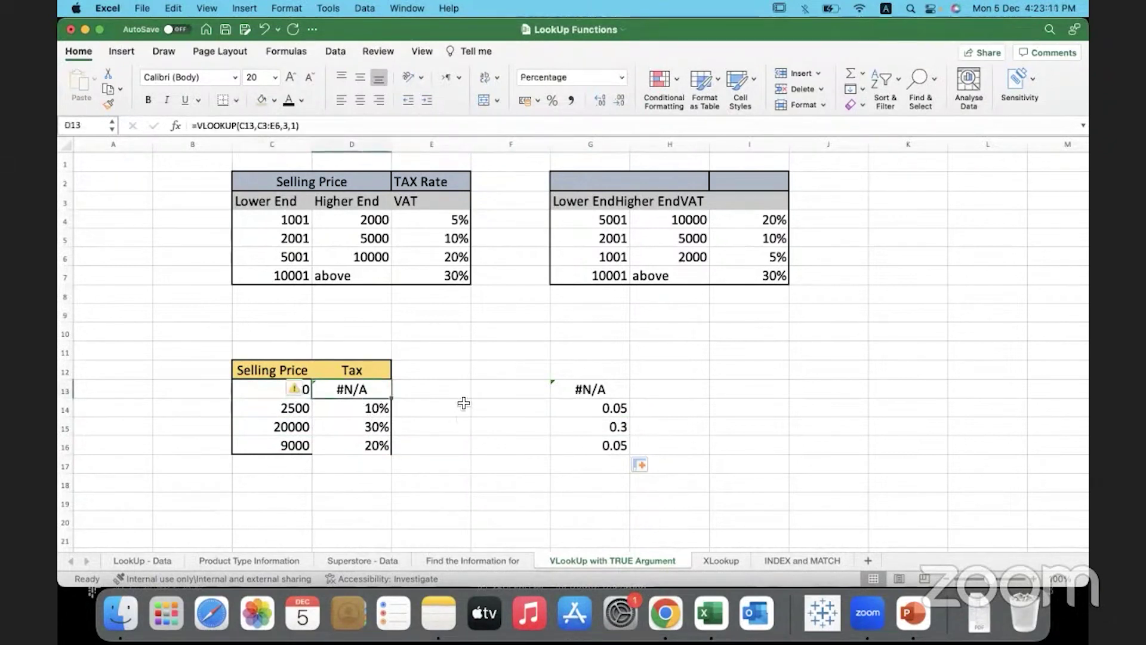
pyautogui.press('super+z')
pyautogui.click(507, 394)
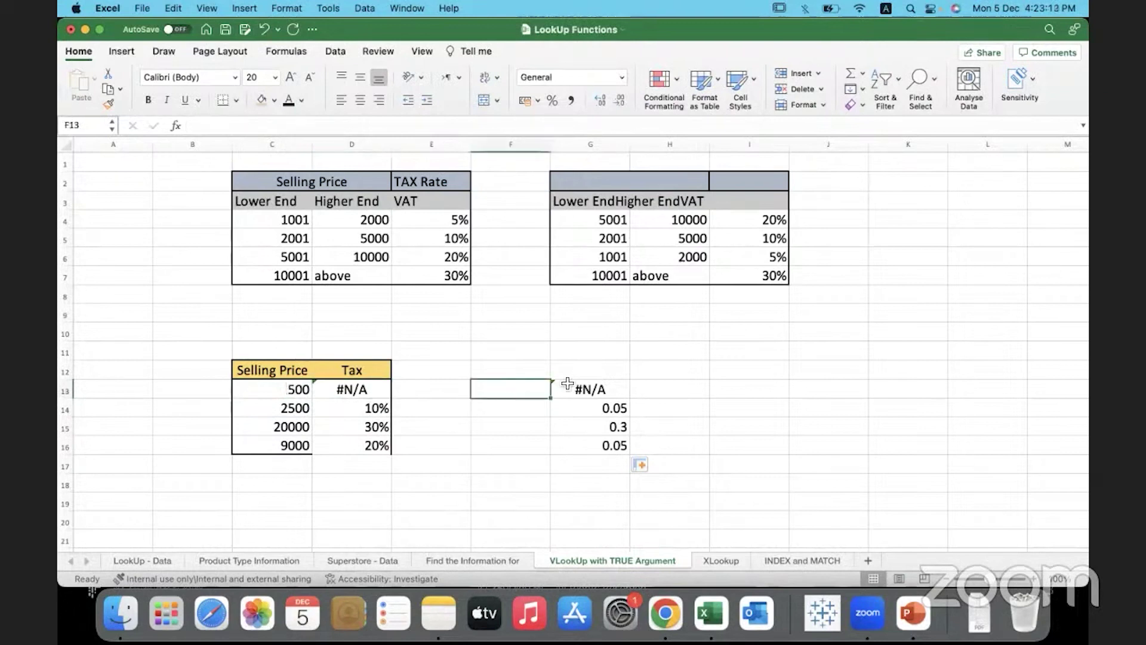
# Delete the helper lookup results in column G and review lower-end prices C4:C7.
pyautogui.moveTo(584, 371); pyautogui.dragTo(593, 485)
pyautogui.press('Delete')
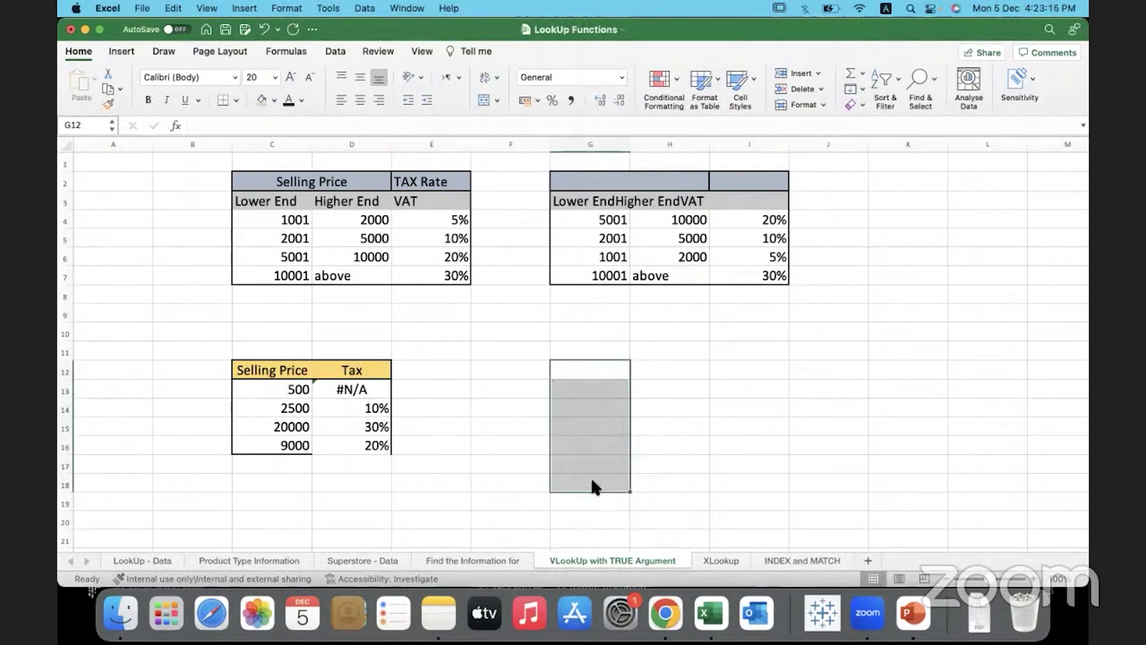
pyautogui.click(593, 389)
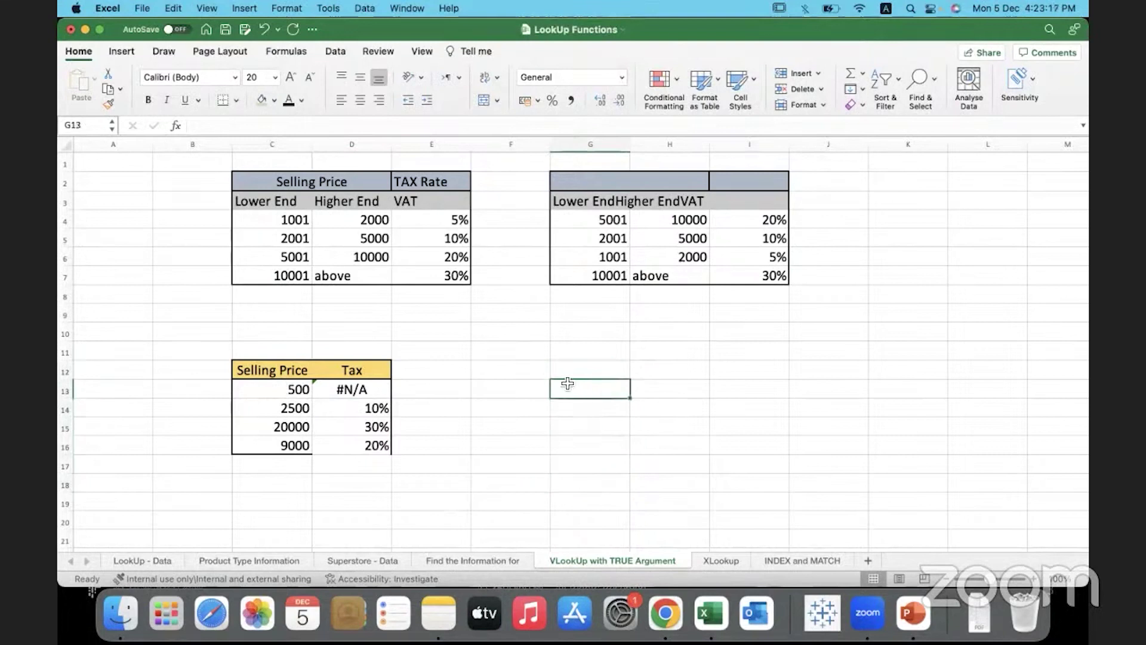
pyautogui.moveTo(296, 221); pyautogui.dragTo(298, 271)
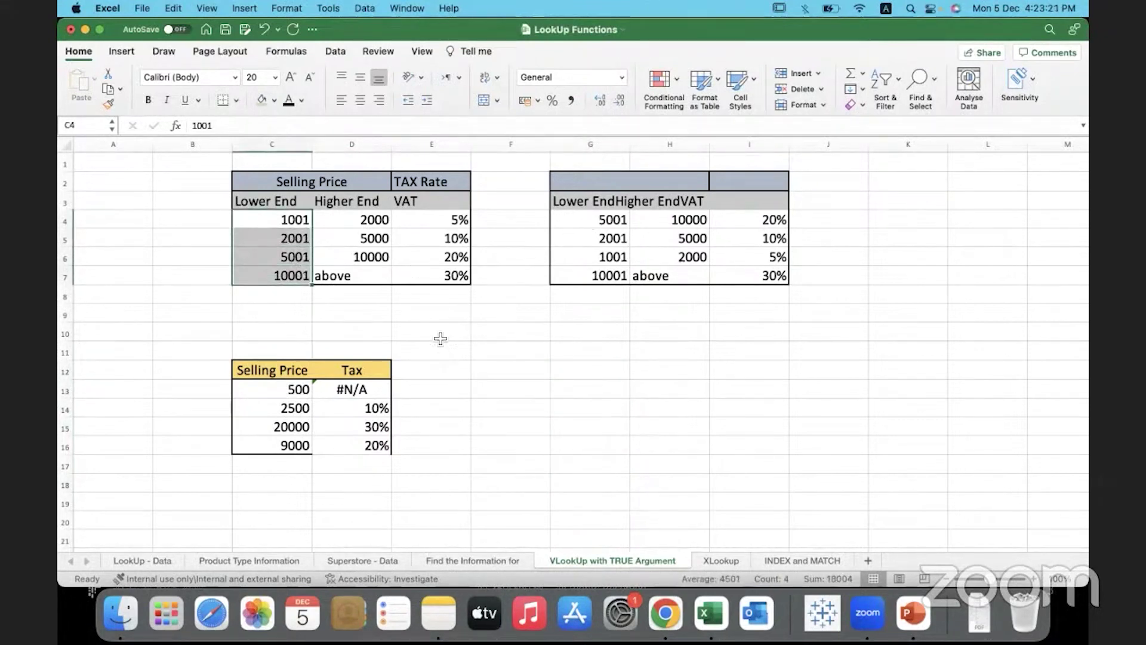
pyautogui.click(434, 409)
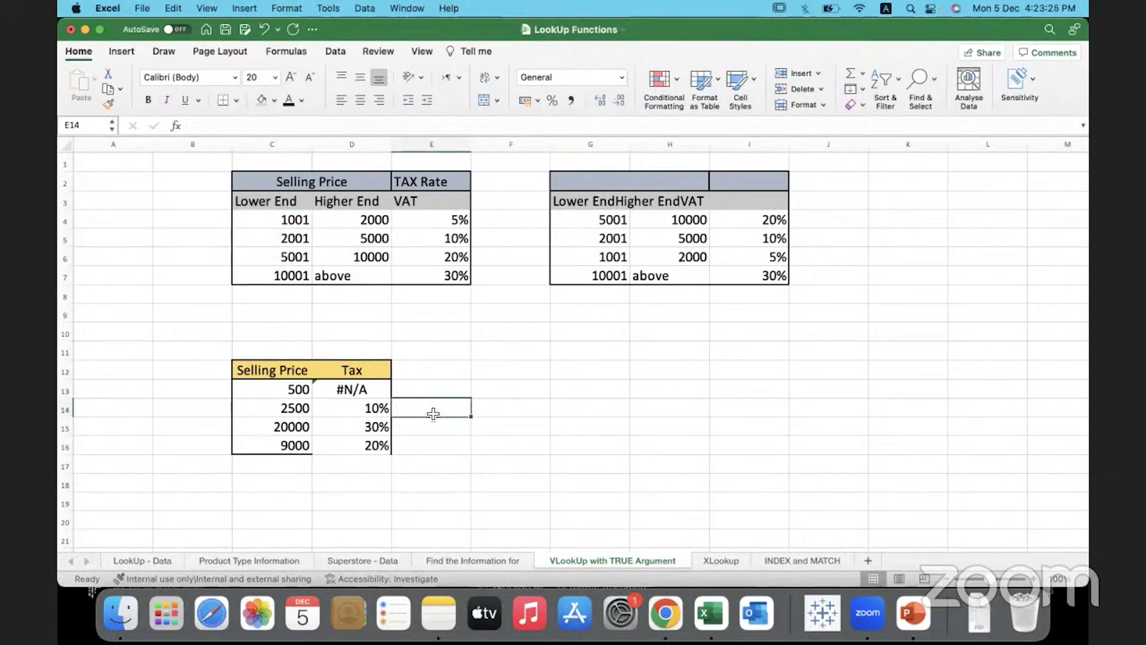
pyautogui.click(557, 392)
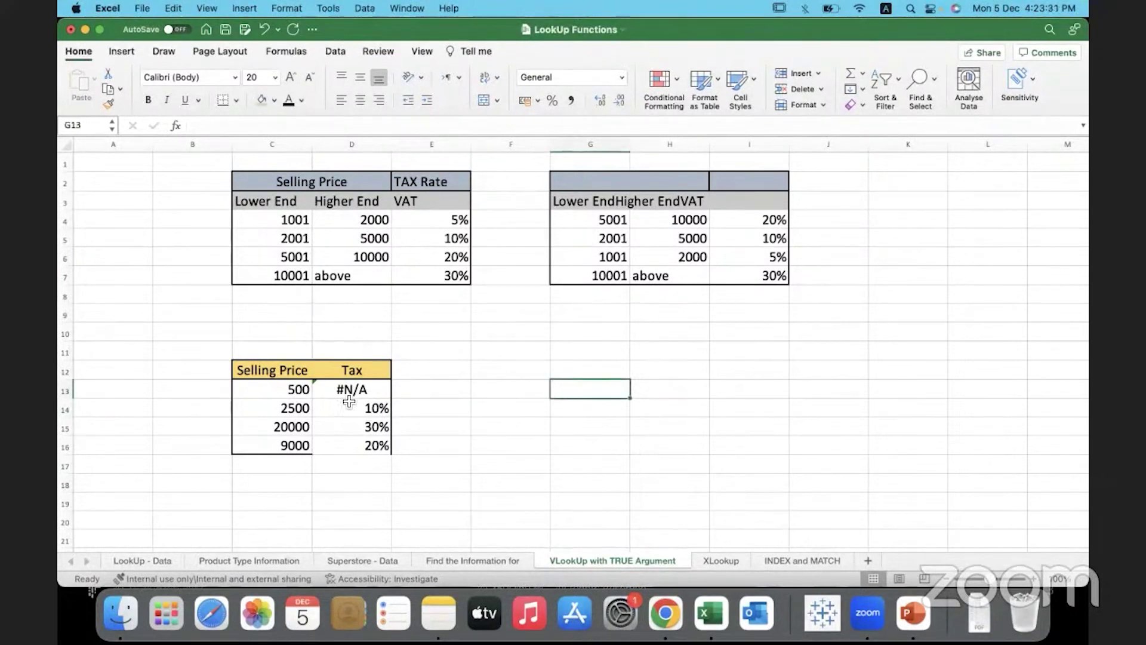
# Open D13's =VLOOKUP(C13,C3:E6,3,1) formula and select all of its text.
pyautogui.doubleClick(385, 389)
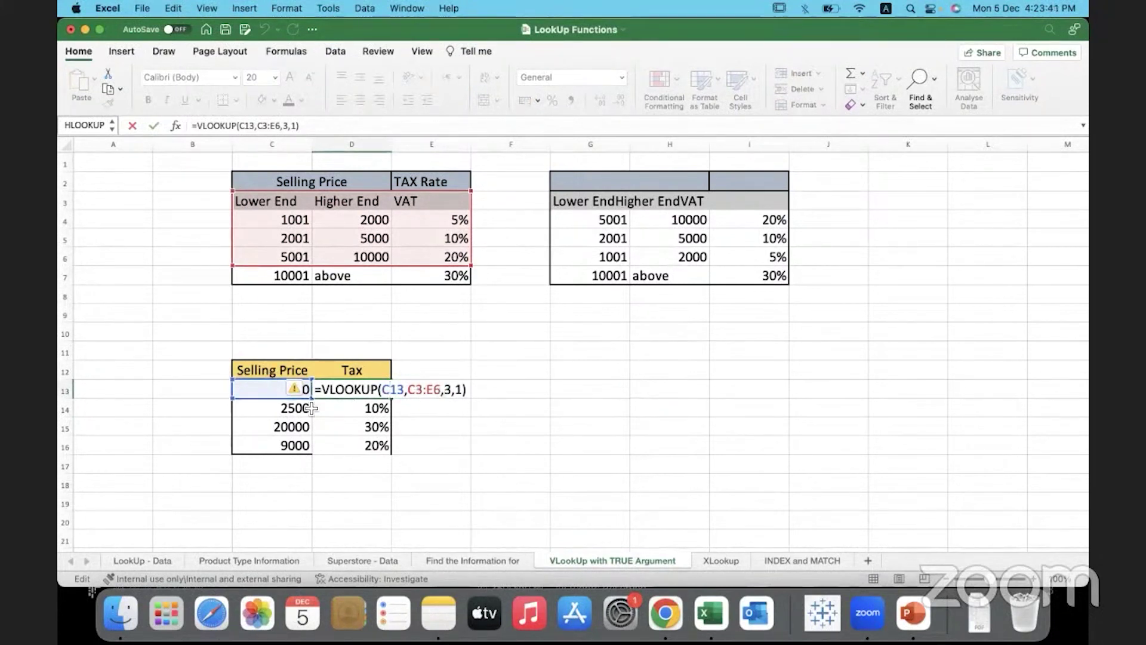
pyautogui.moveTo(282, 409); pyautogui.dragTo(349, 447)
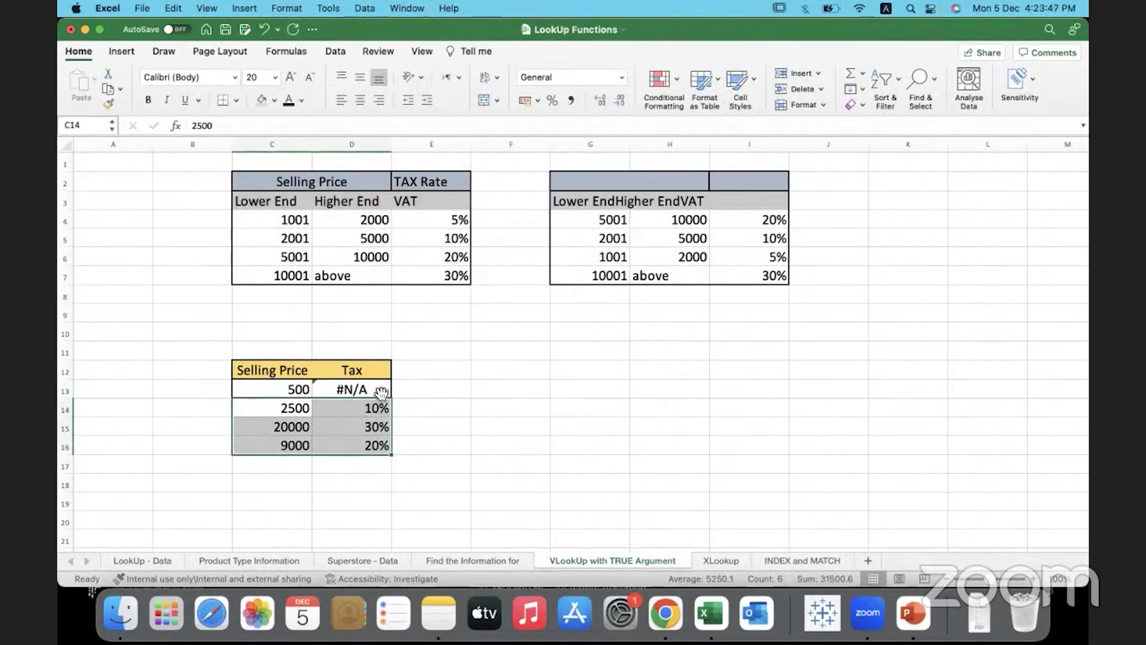
pyautogui.moveTo(381, 392); pyautogui.dragTo(377, 446)
pyautogui.doubleClick(340, 389)
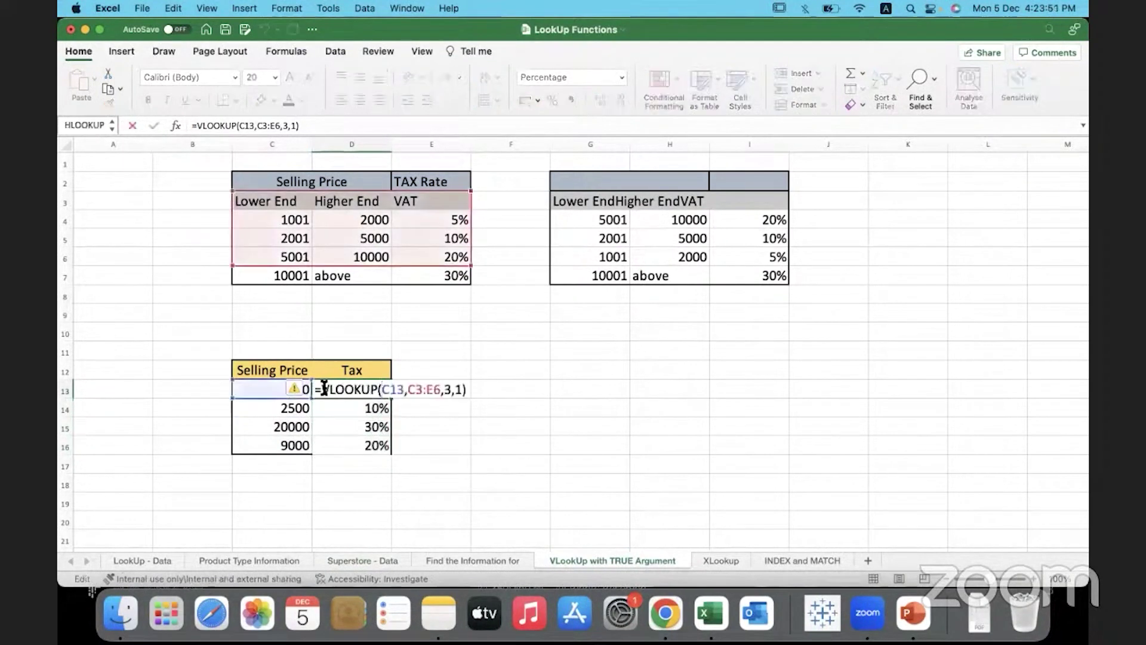
pyautogui.moveTo(316, 389); pyautogui.dragTo(478, 398)
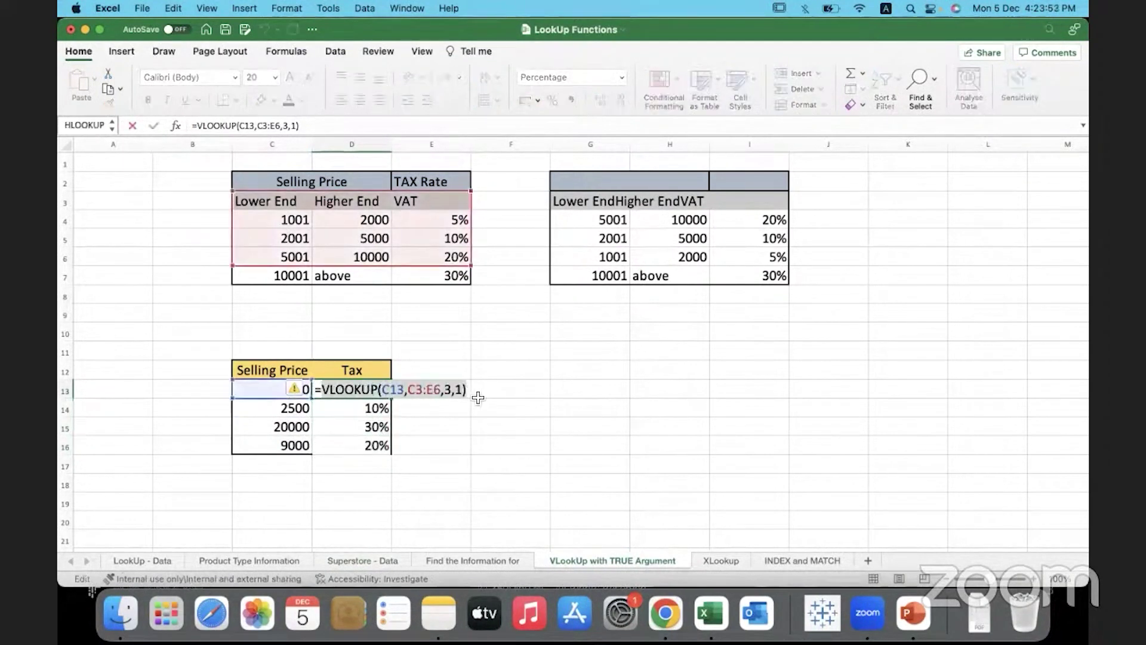
# Replace D13's formula with =XLOOKUP(C13,G4:G7,I4:I7,0,0) on the reordered bands.
pyautogui.write('=Xlo')
pyautogui.doubleClick(356, 419)
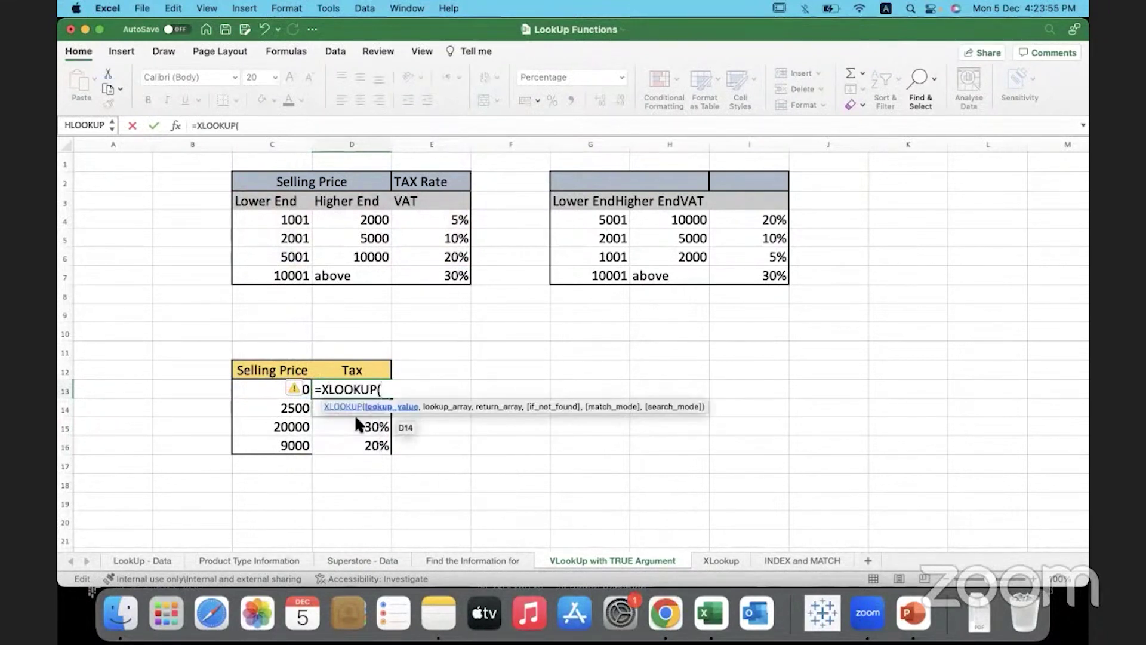
pyautogui.click(265, 392)
pyautogui.write(',')
pyautogui.moveTo(569, 223); pyautogui.dragTo(568, 273)
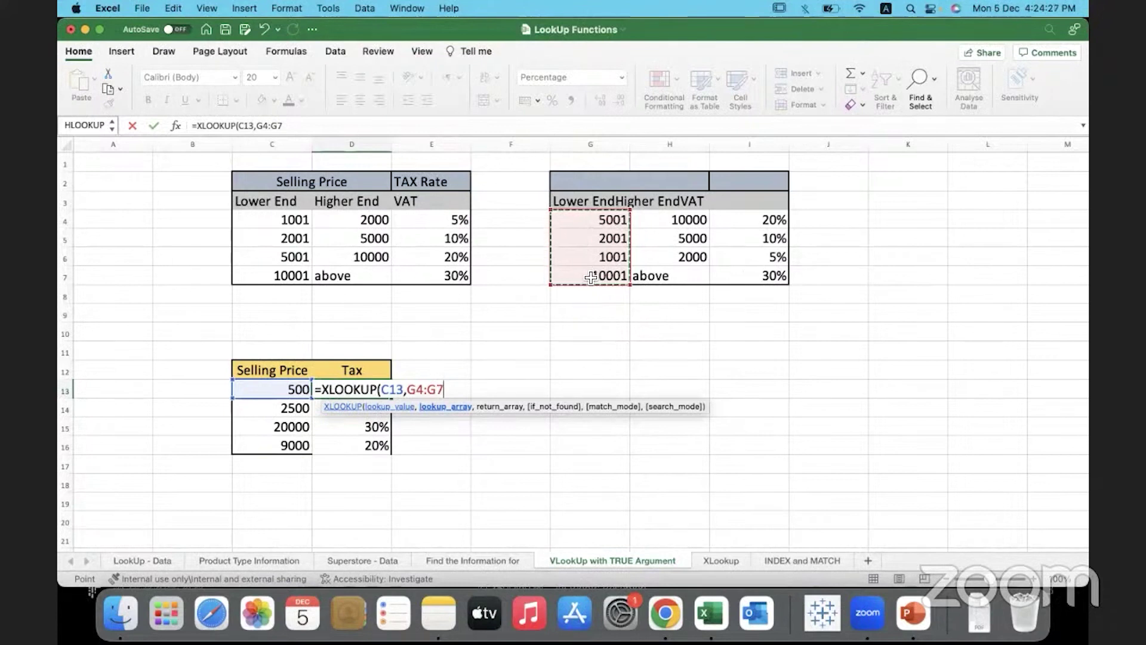
pyautogui.write(',')
pyautogui.click(762, 220)
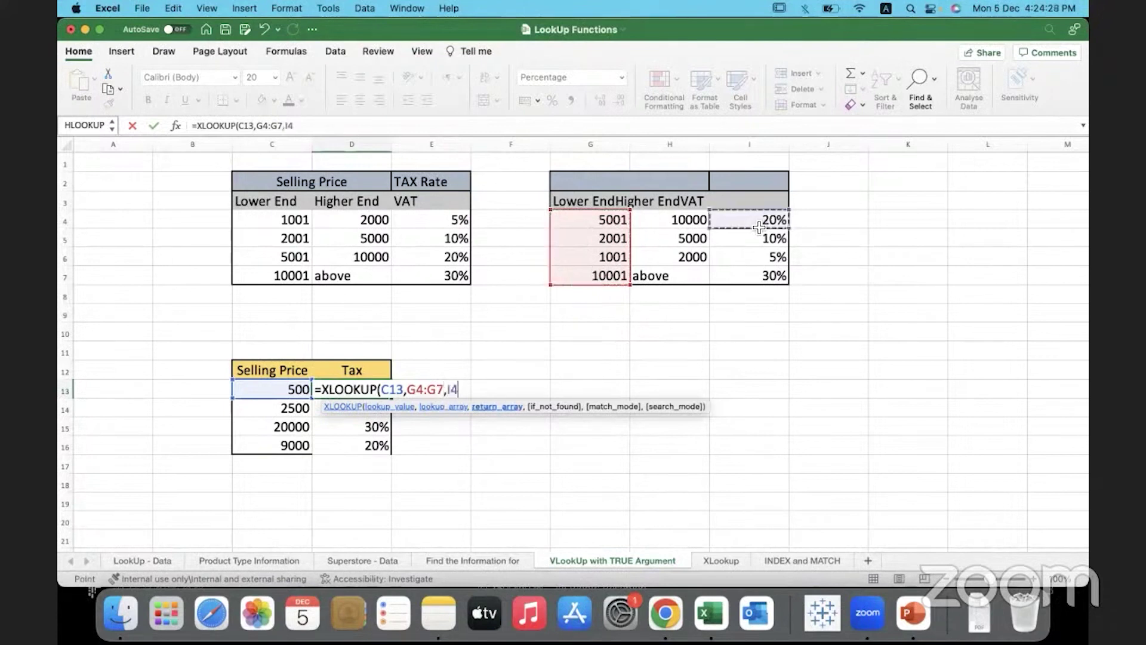
pyautogui.moveTo(759, 240); pyautogui.dragTo(757, 277)
pyautogui.write(',')
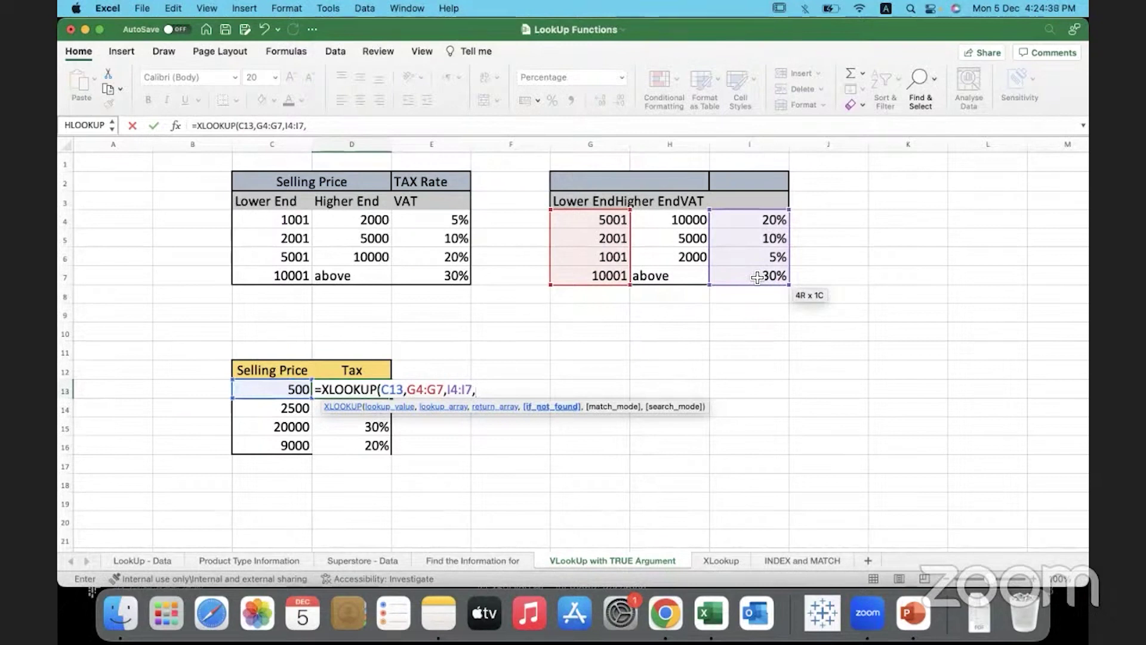
pyautogui.write('0,')
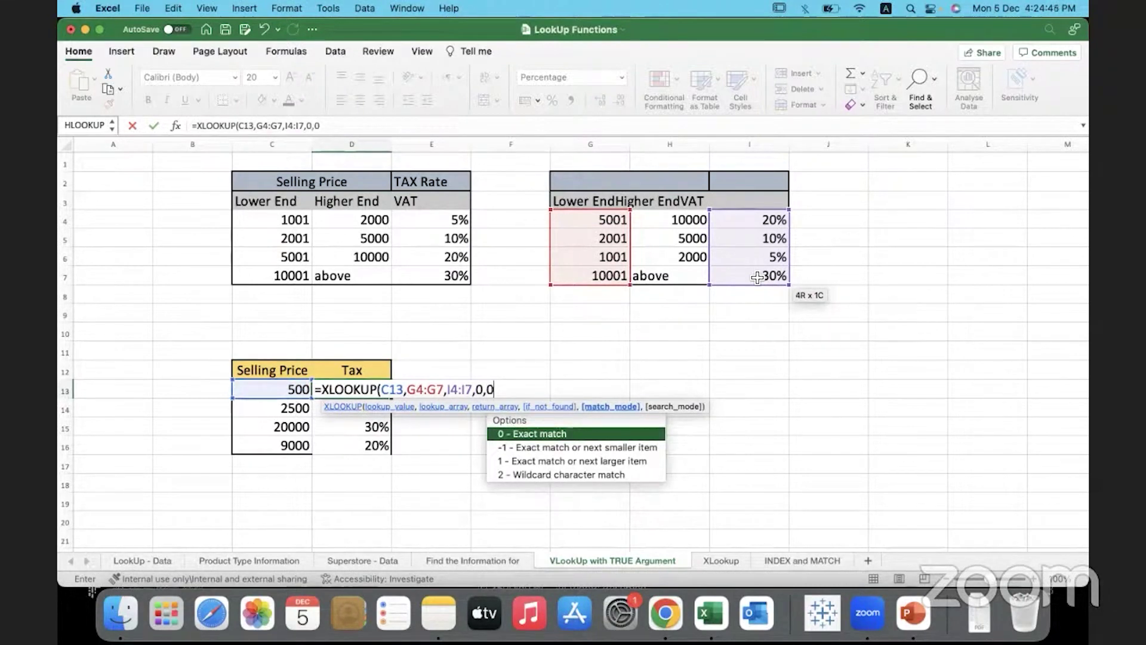
pyautogui.write('0)')
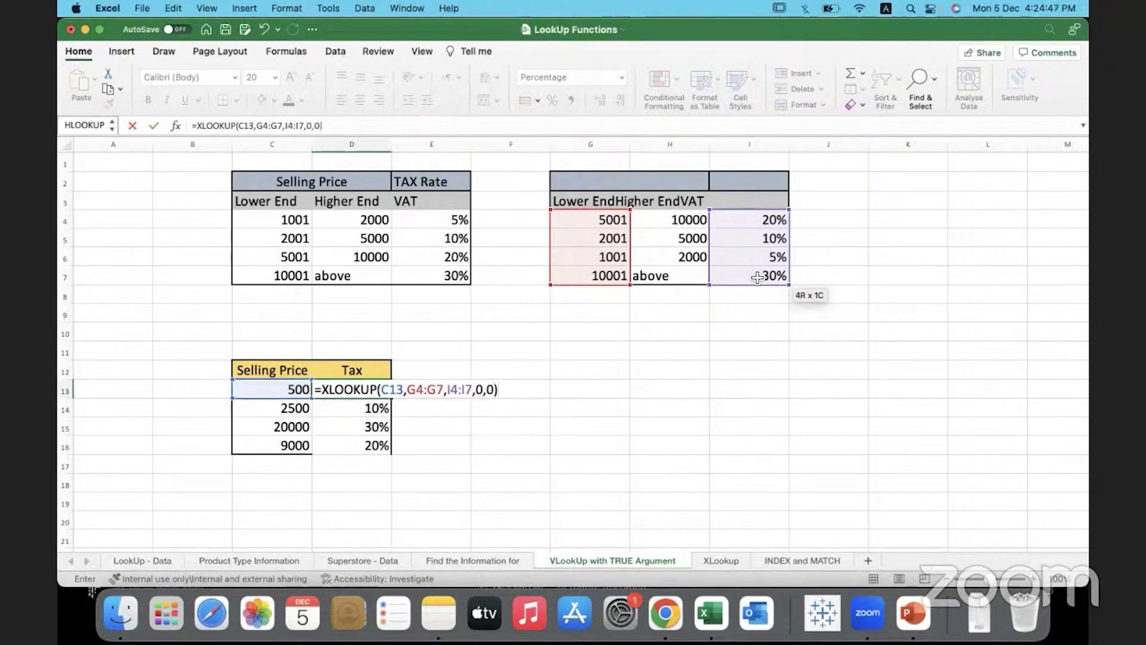
pyautogui.press('Return')
# Lock the lookup array as $G$4:$G$7 and fill the XLOOKUP down D13:D16.
pyautogui.click(353, 394)
pyautogui.doubleClick(391, 397)
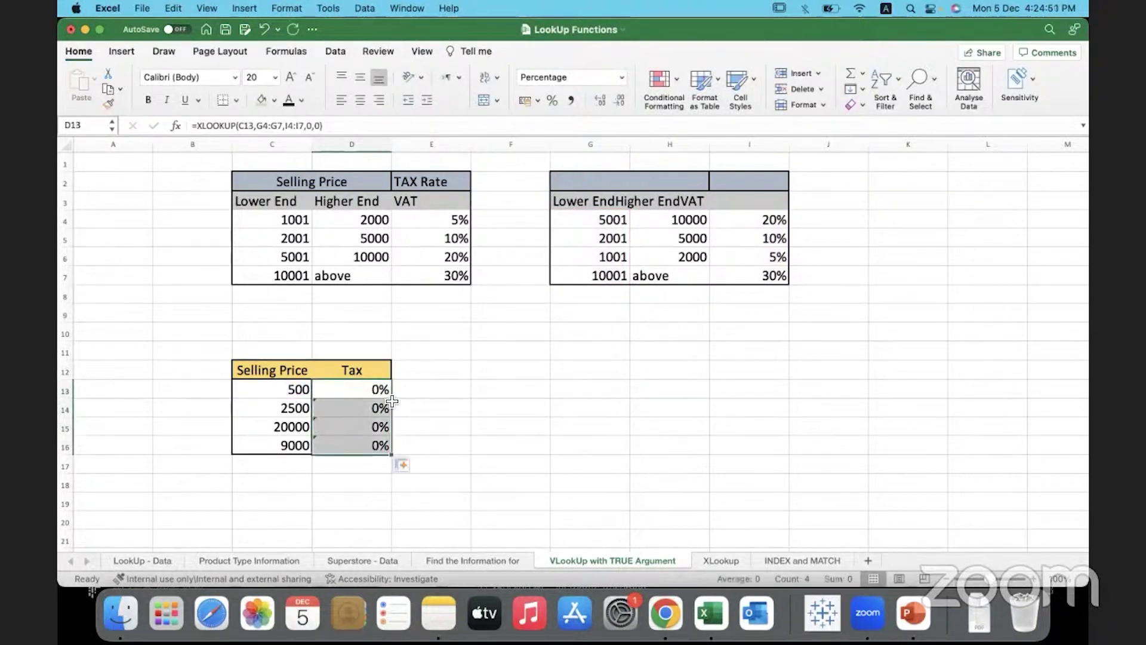
pyautogui.click(359, 392)
pyautogui.doubleClick(358, 392)
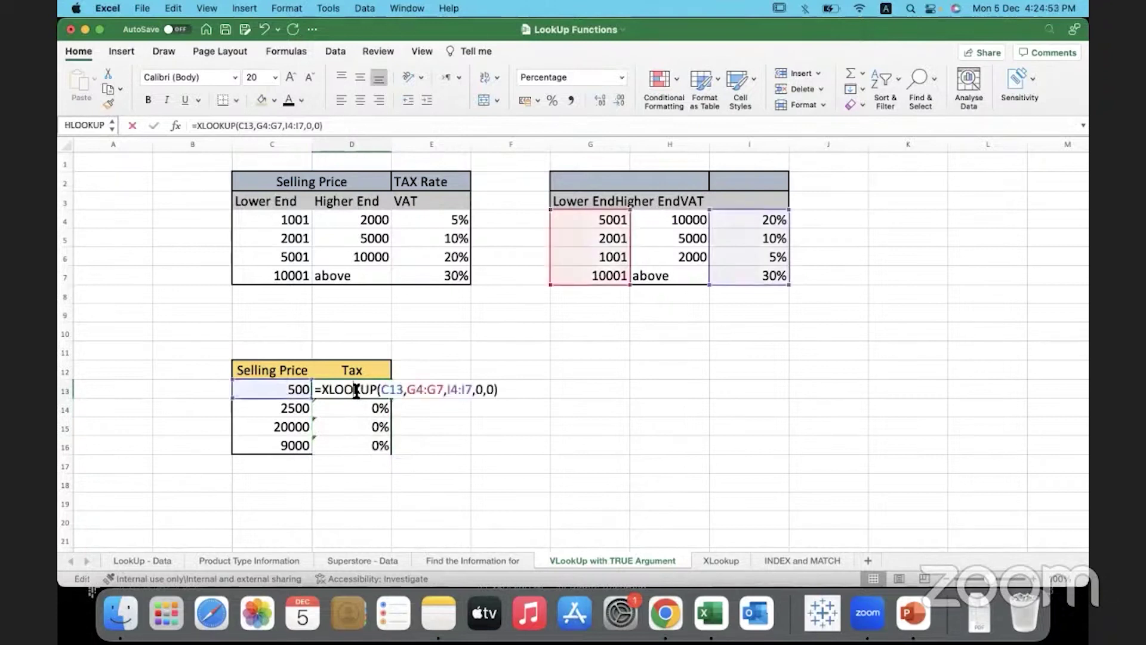
pyautogui.click(413, 391)
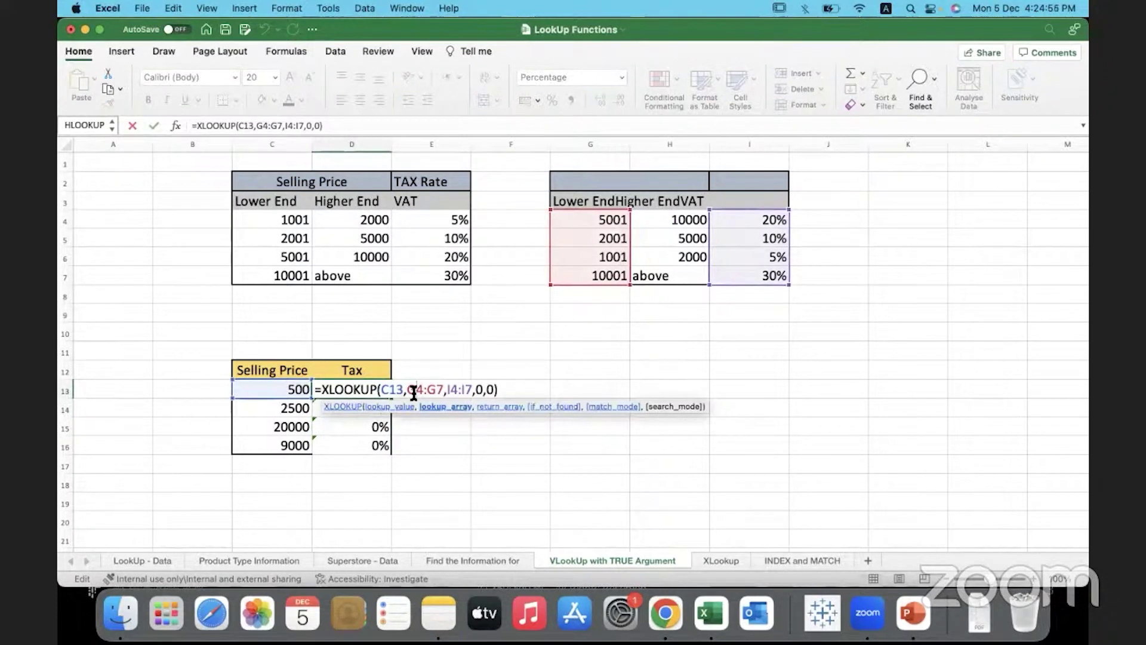
pyautogui.press('F4')
pyautogui.click(450, 388)
pyautogui.press('F4')
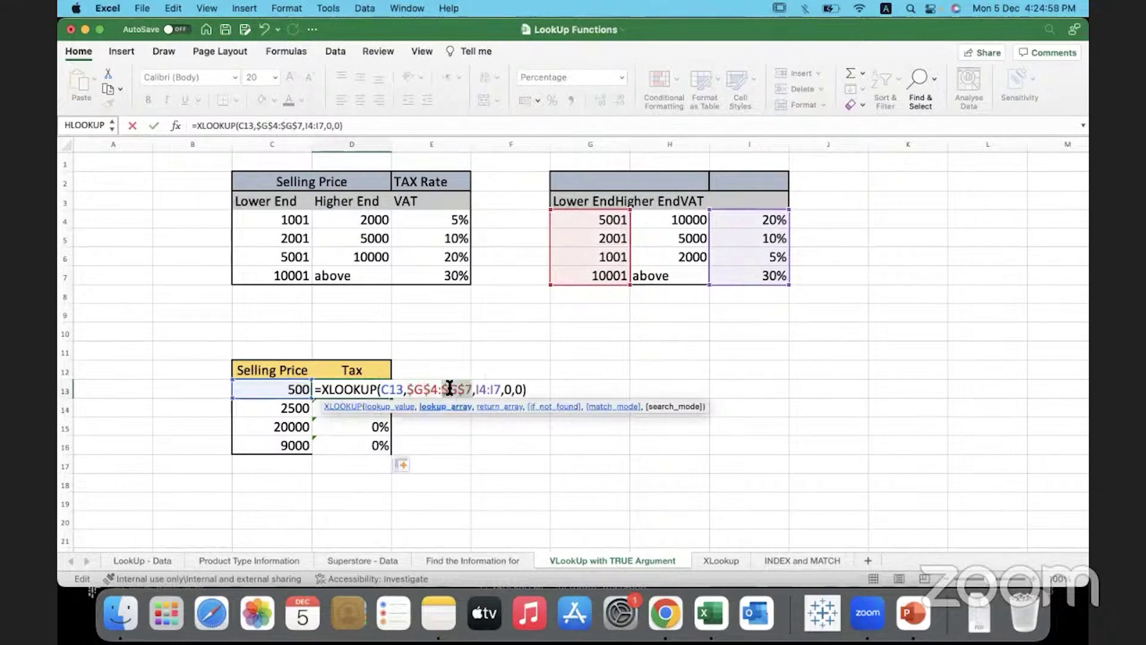
pyautogui.press('Return')
pyautogui.click(368, 393)
pyautogui.doubleClick(391, 398)
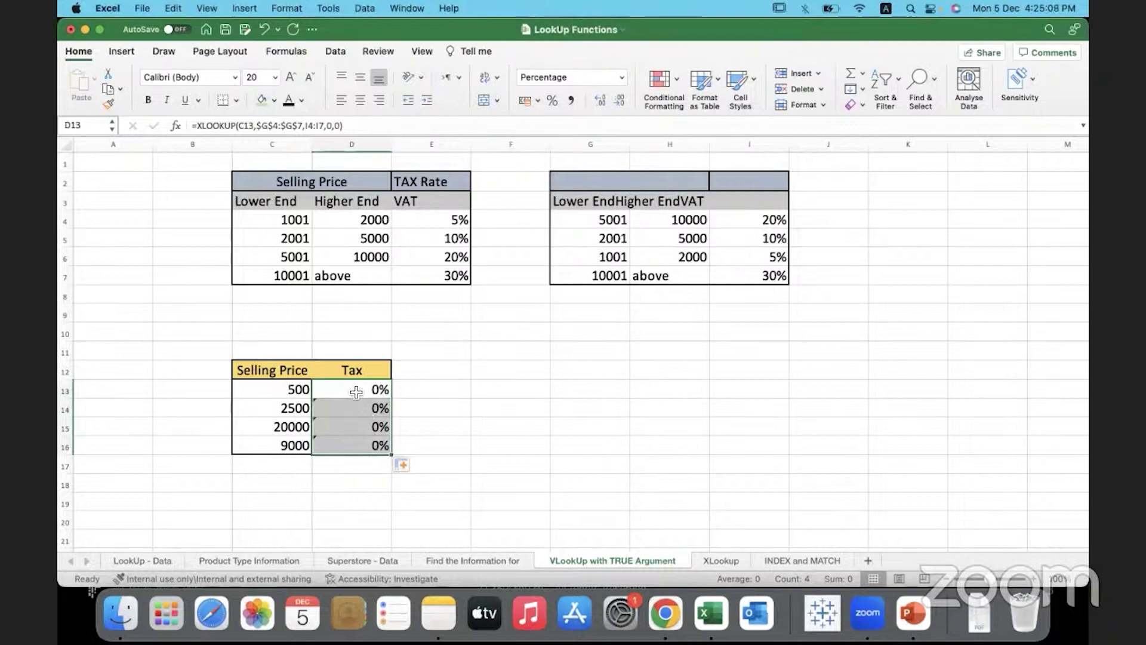
pyautogui.doubleClick(351, 388)
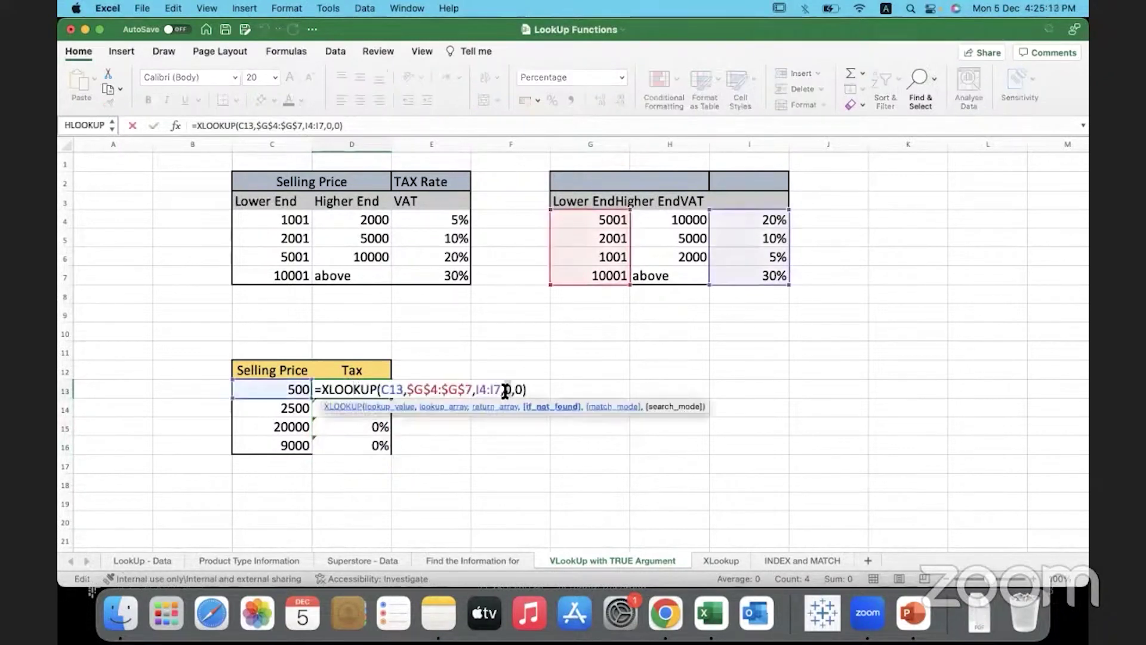
# Change D13's match mode to -1 (exact or next smaller) and fill it down the Tax column.
pyautogui.click(524, 389)
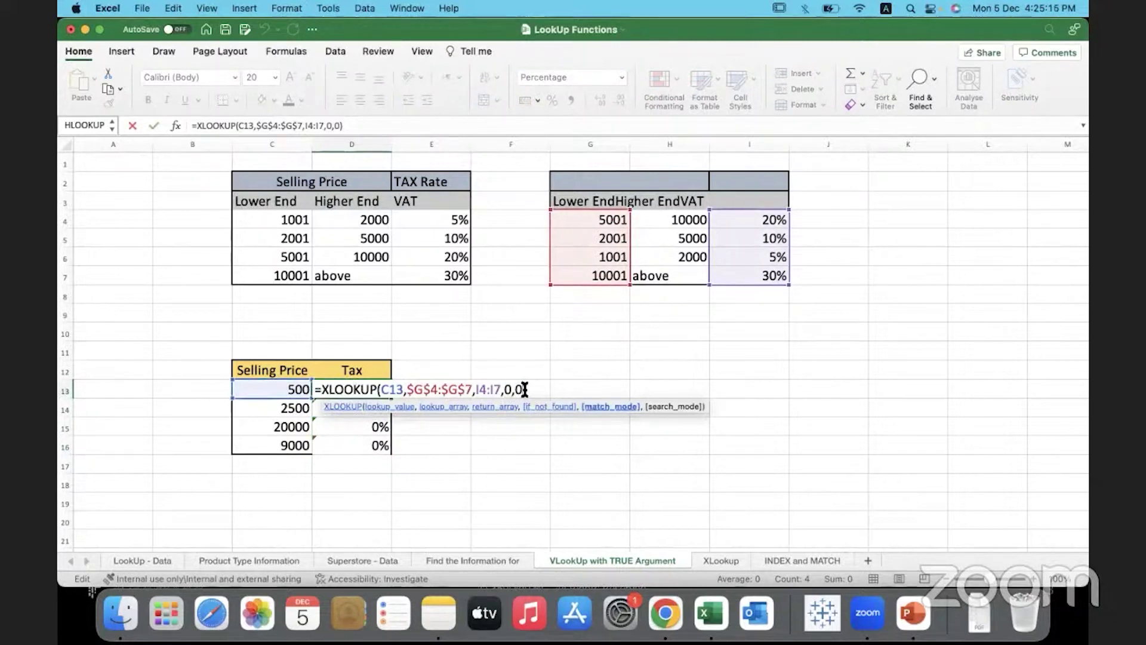
pyautogui.press('BackSpace')
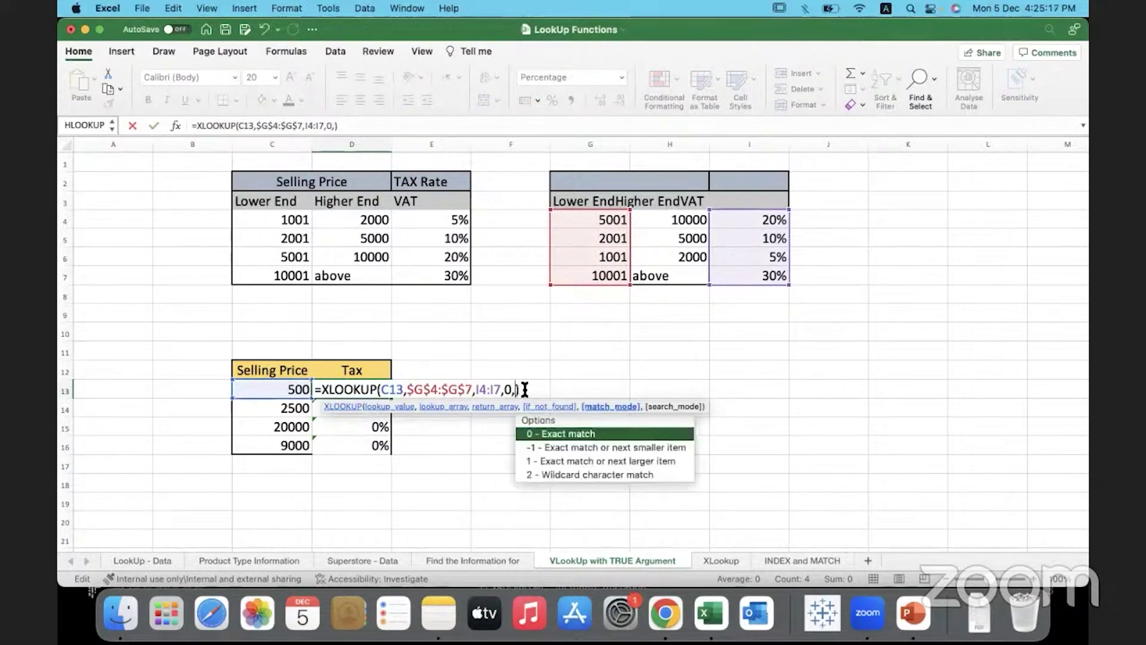
pyautogui.write('-1')
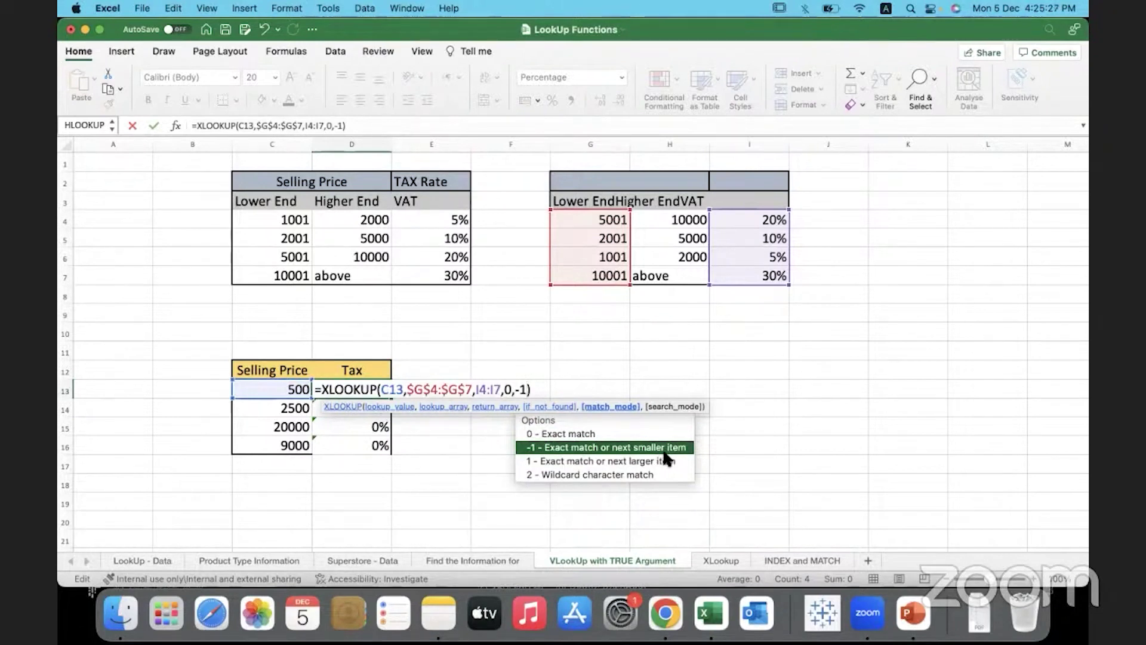
pyautogui.press('Return')
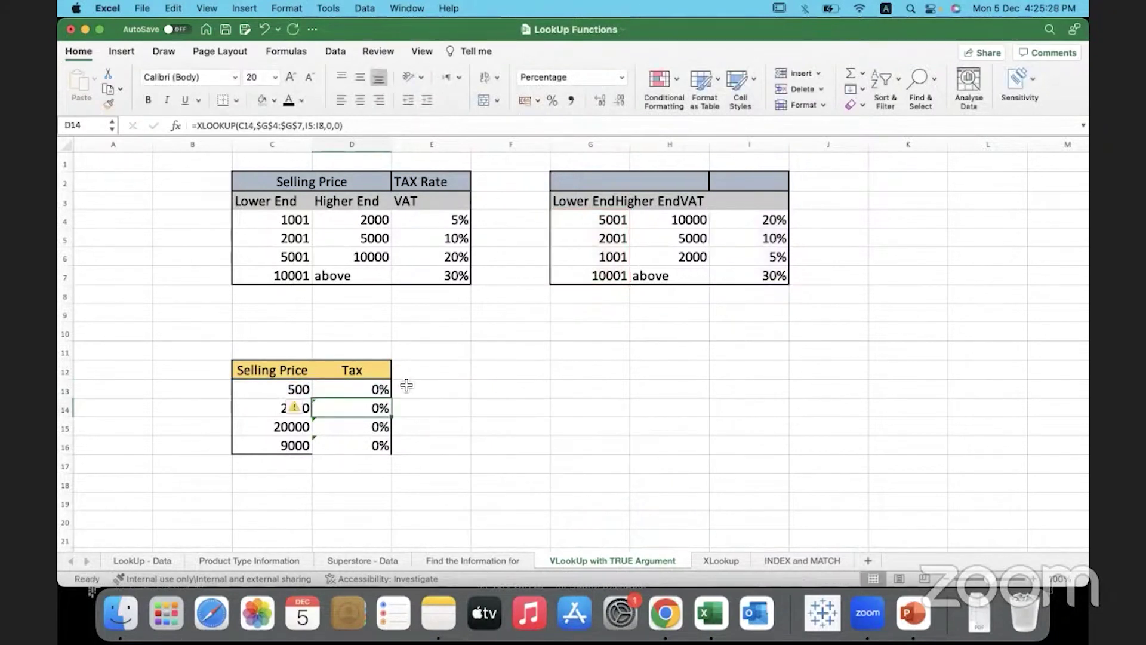
pyautogui.click(385, 394)
pyautogui.doubleClick(394, 402)
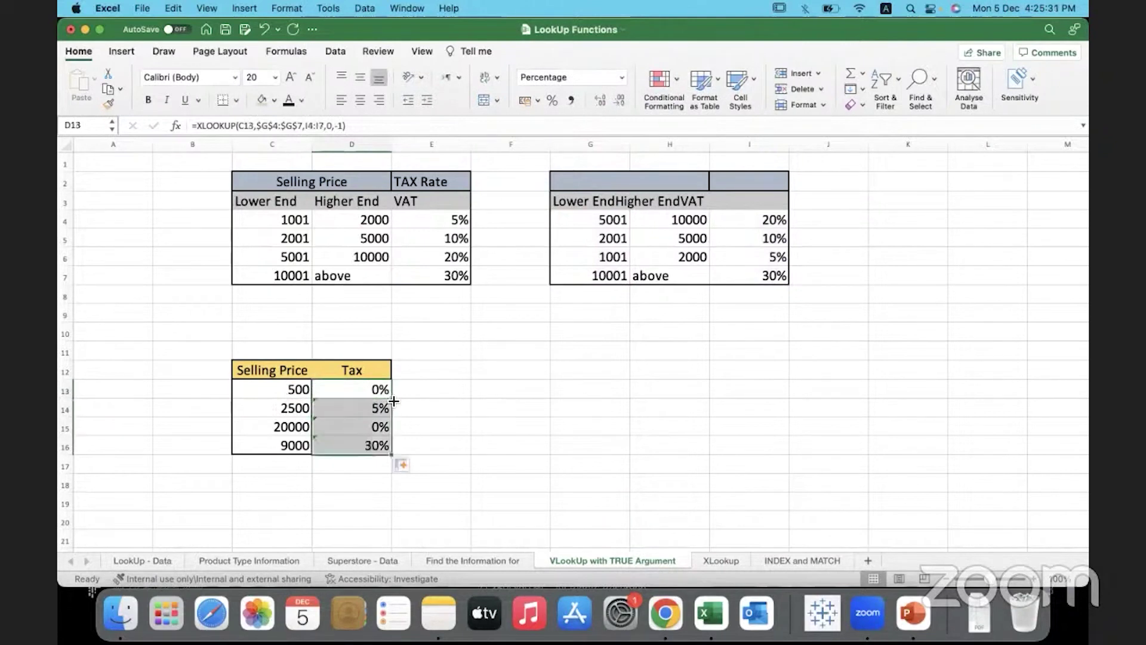
# Compare the 2500 and 20000 results against the 2000 bound and the 10001-and-above 30% bracket.
pyautogui.click(451, 438)
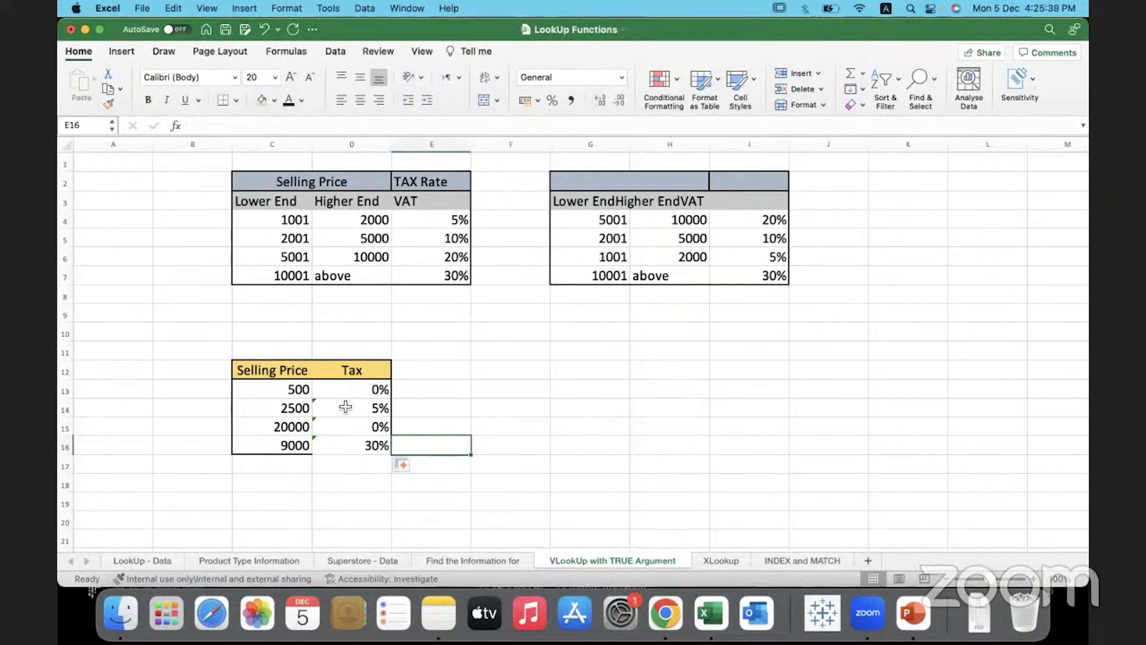
pyautogui.moveTo(293, 407); pyautogui.dragTo(332, 410)
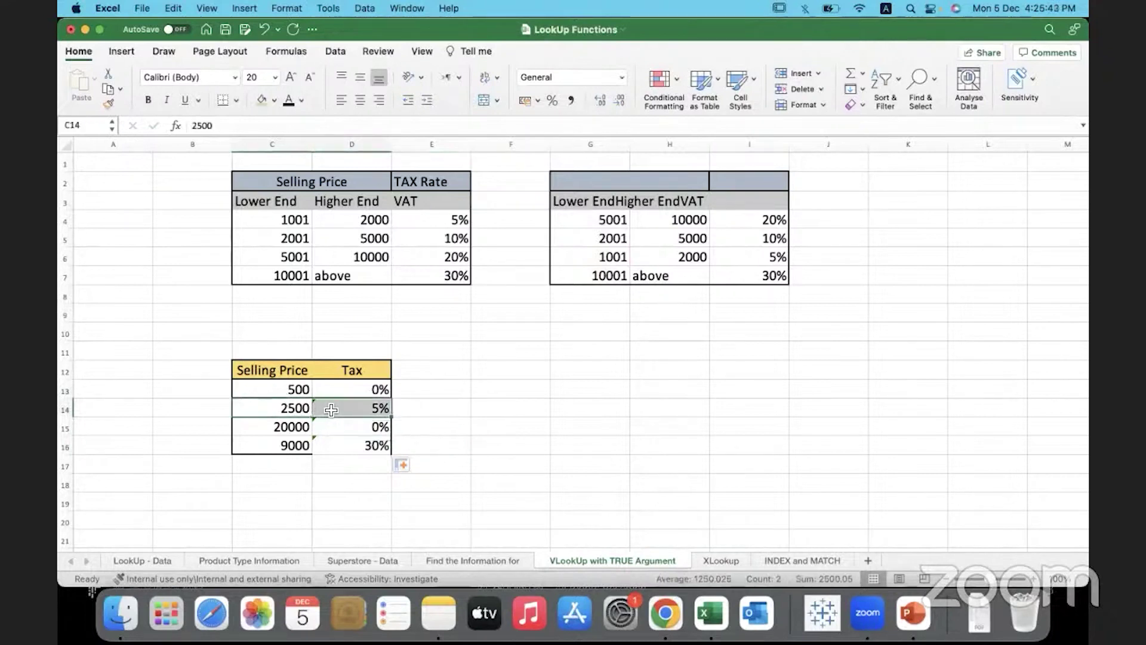
pyautogui.moveTo(778, 257); pyautogui.dragTo(593, 257)
pyautogui.moveTo(295, 426); pyautogui.dragTo(340, 443)
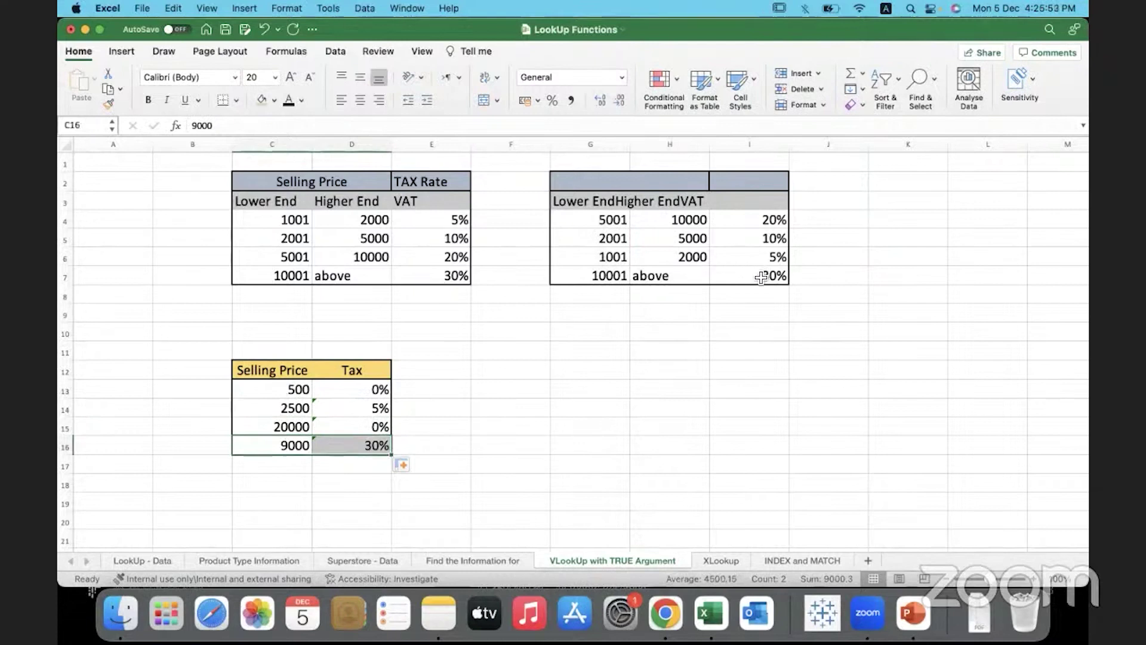
pyautogui.moveTo(761, 277); pyautogui.dragTo(606, 279)
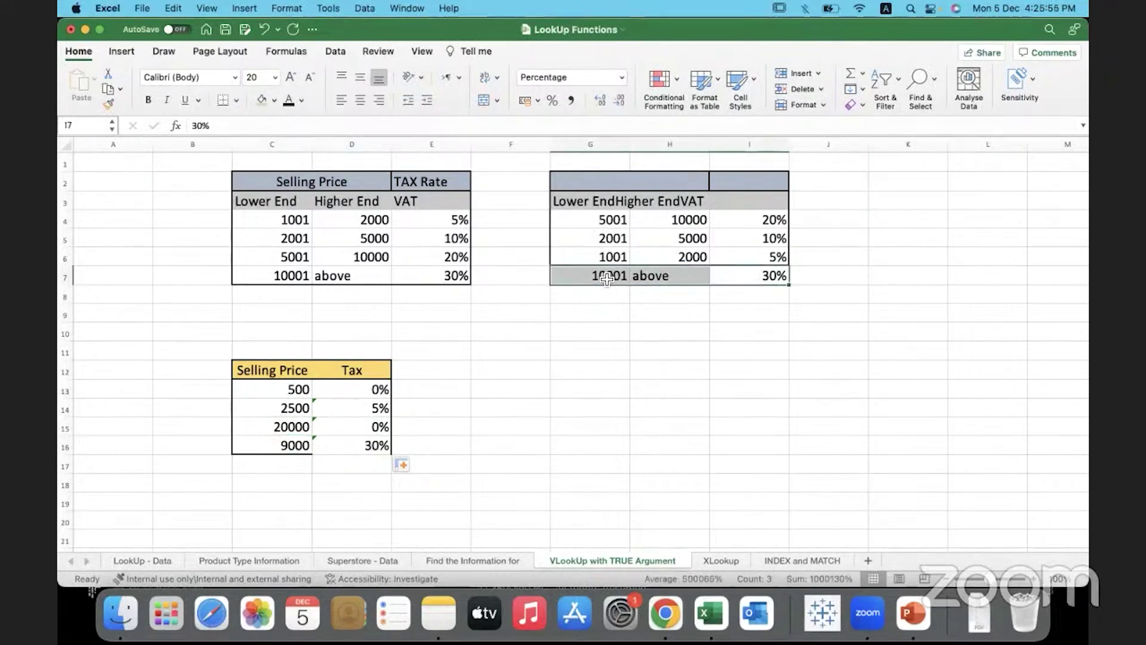
pyautogui.click(597, 278)
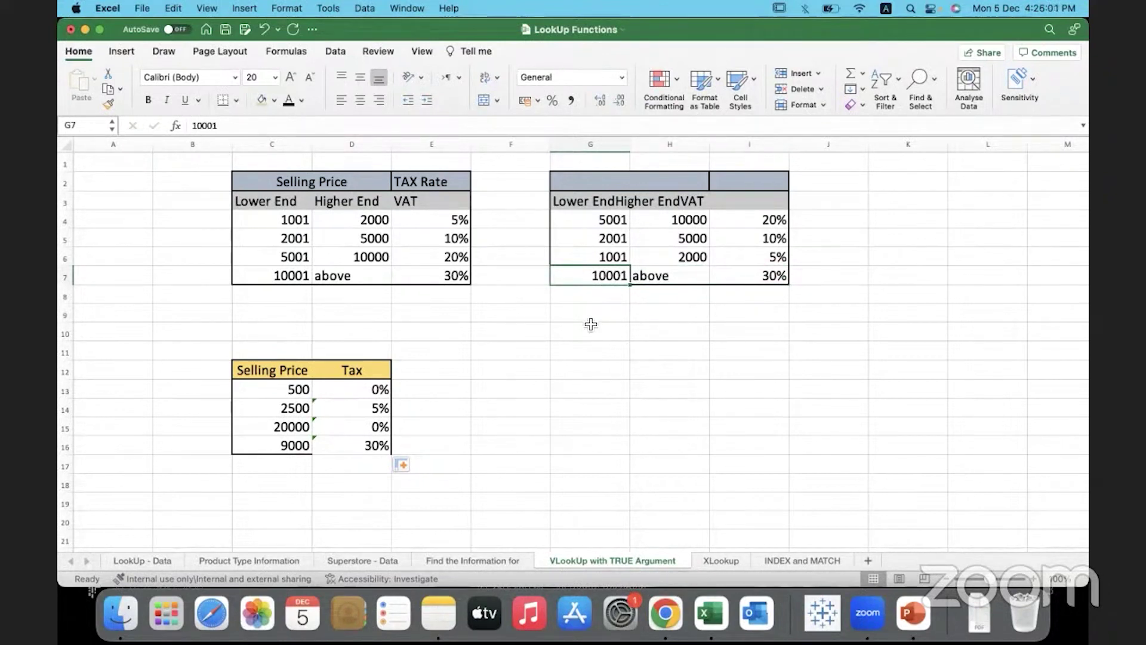
# Change D13's match mode from -1 to 1 (exact or next larger).
pyautogui.click(373, 389)
pyautogui.doubleClick(372, 389)
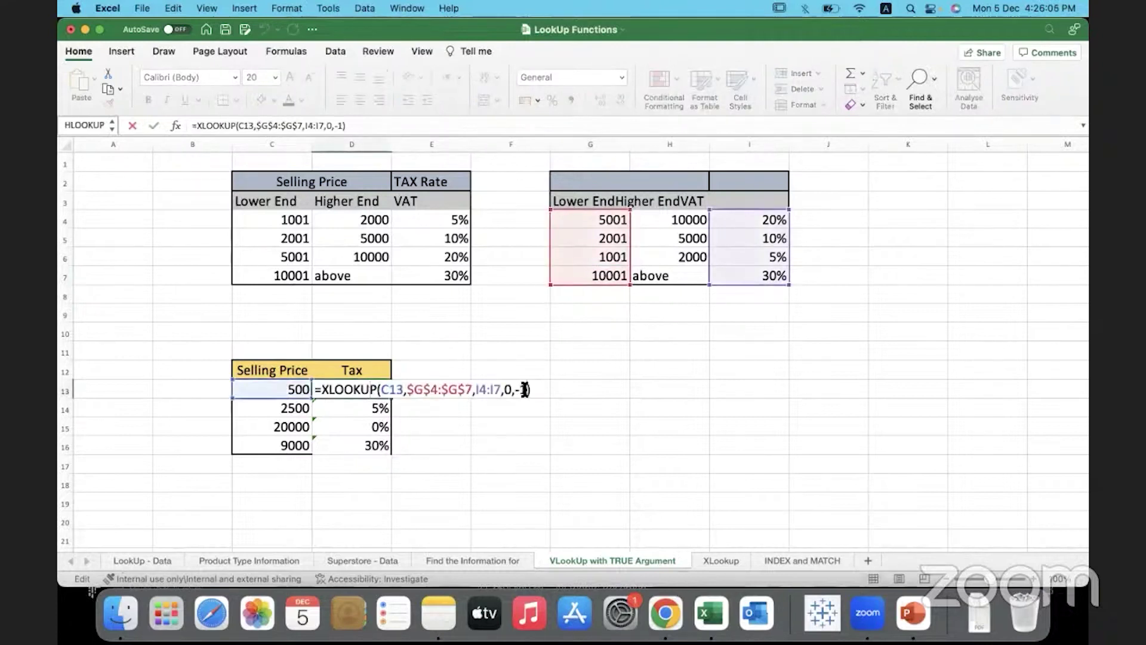
pyautogui.press('BackSpace')
pyautogui.write('1')
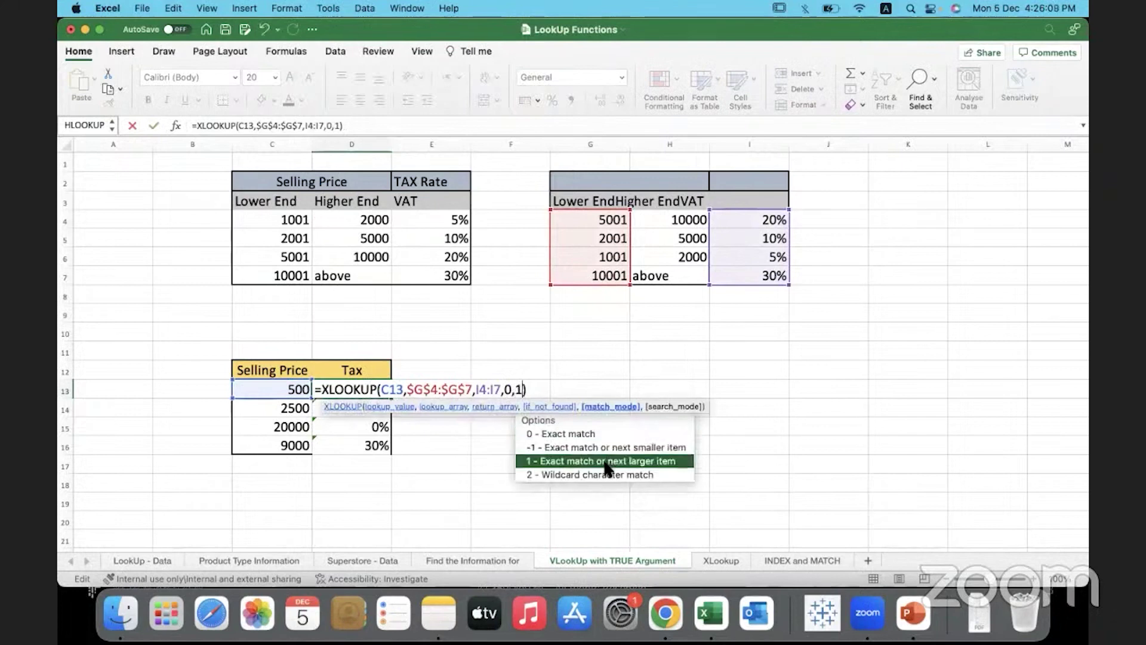
pyautogui.press('Return')
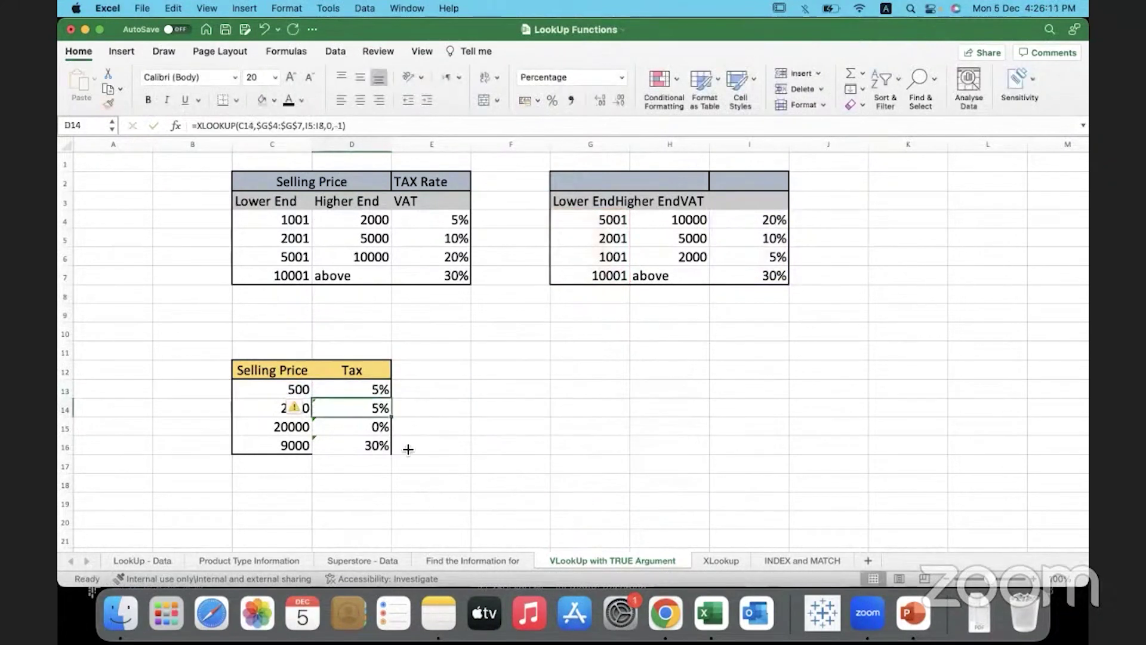
# Check the 500 price against the 1001–2000 bracket and fill the formula down D14:D16.
pyautogui.click(357, 389)
pyautogui.moveTo(272, 390); pyautogui.dragTo(323, 392)
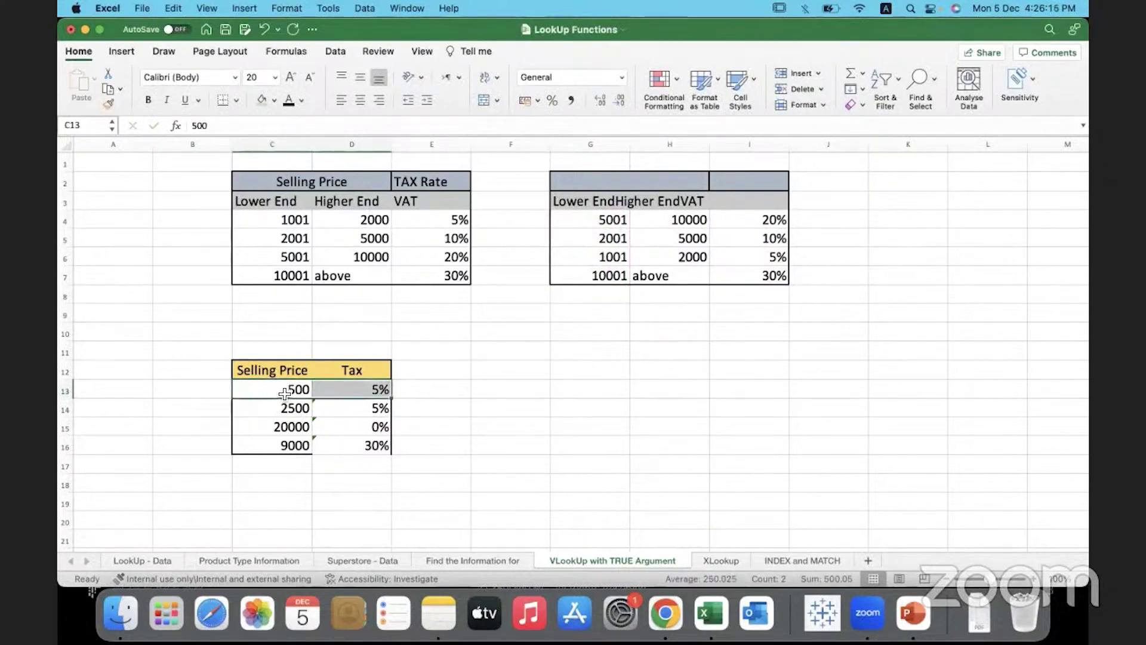
pyautogui.moveTo(615, 258); pyautogui.dragTo(722, 261)
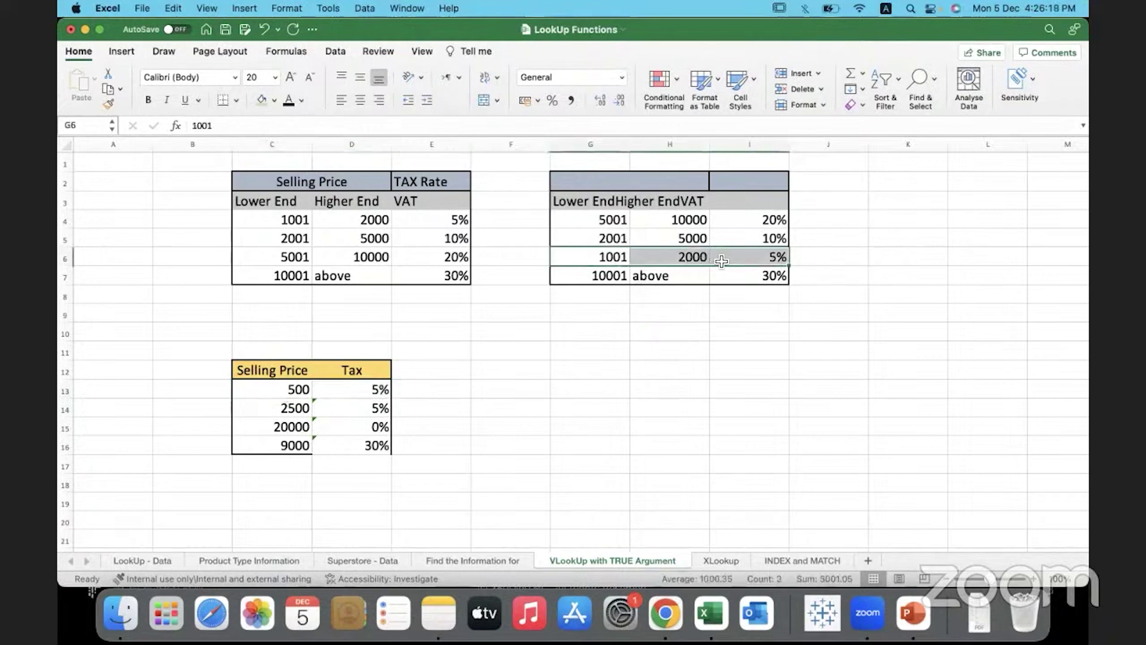
pyautogui.click(361, 390)
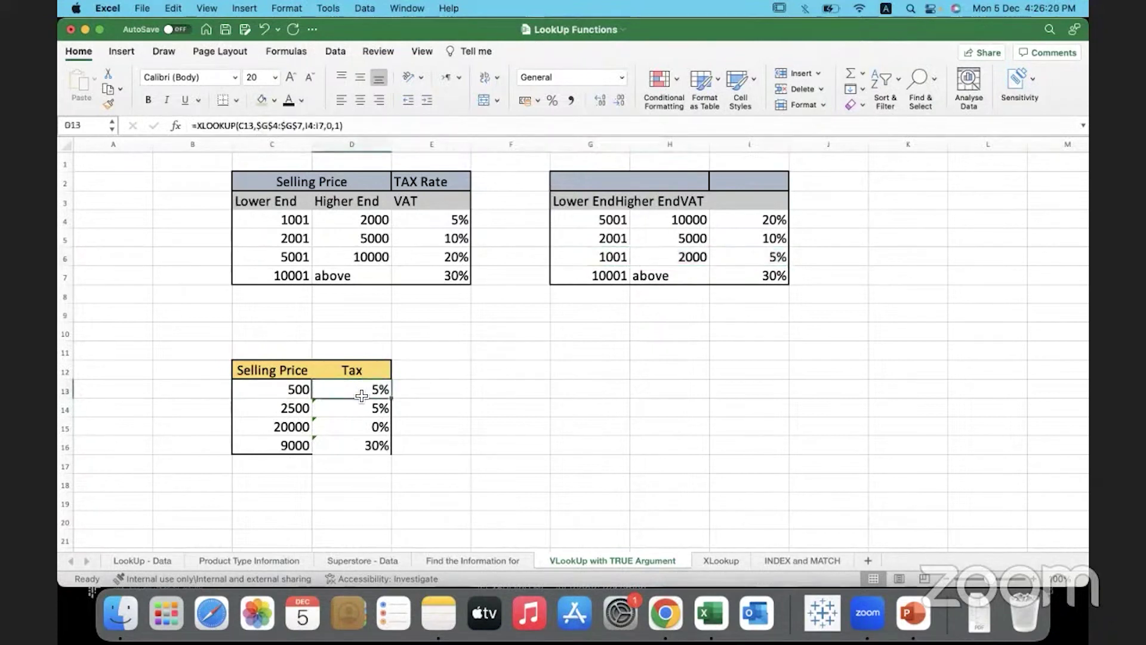
pyautogui.doubleClick(392, 399)
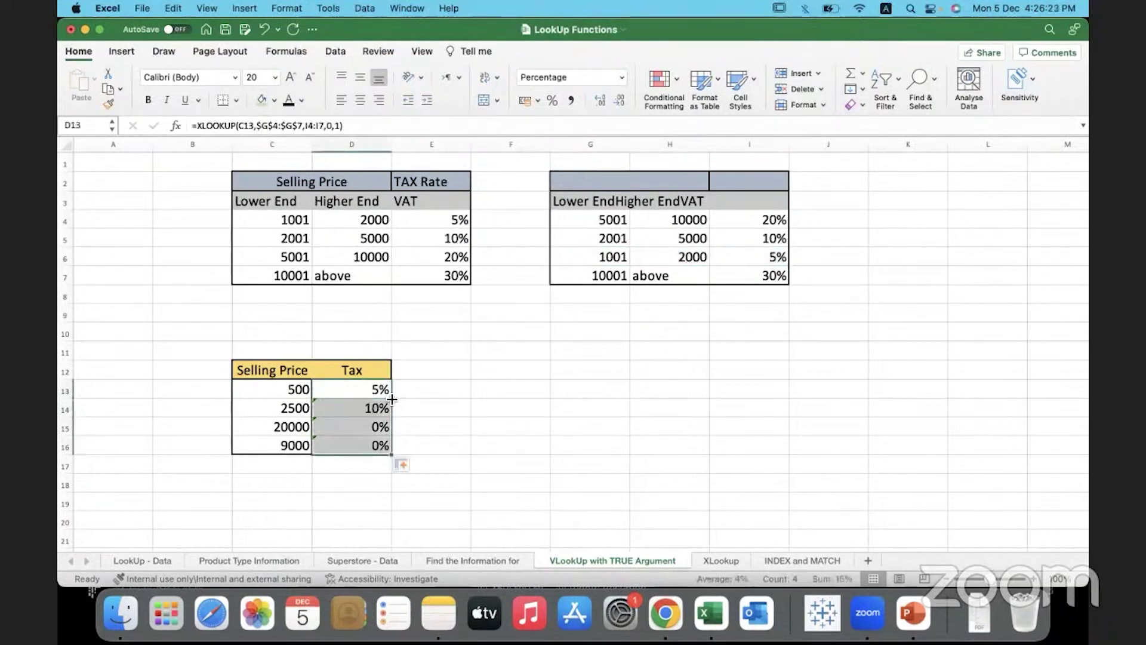
# Compare the 2500 price's tax with the 2001–5000 bracket at 10%.
pyautogui.click(263, 409)
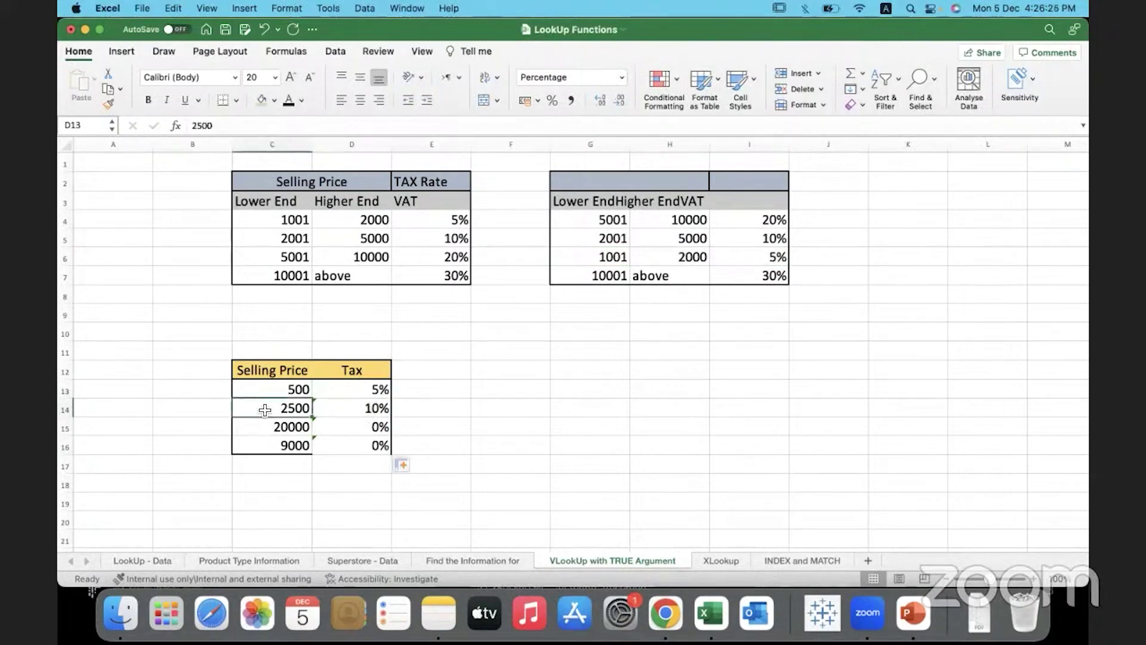
pyautogui.moveTo(266, 410); pyautogui.dragTo(335, 409)
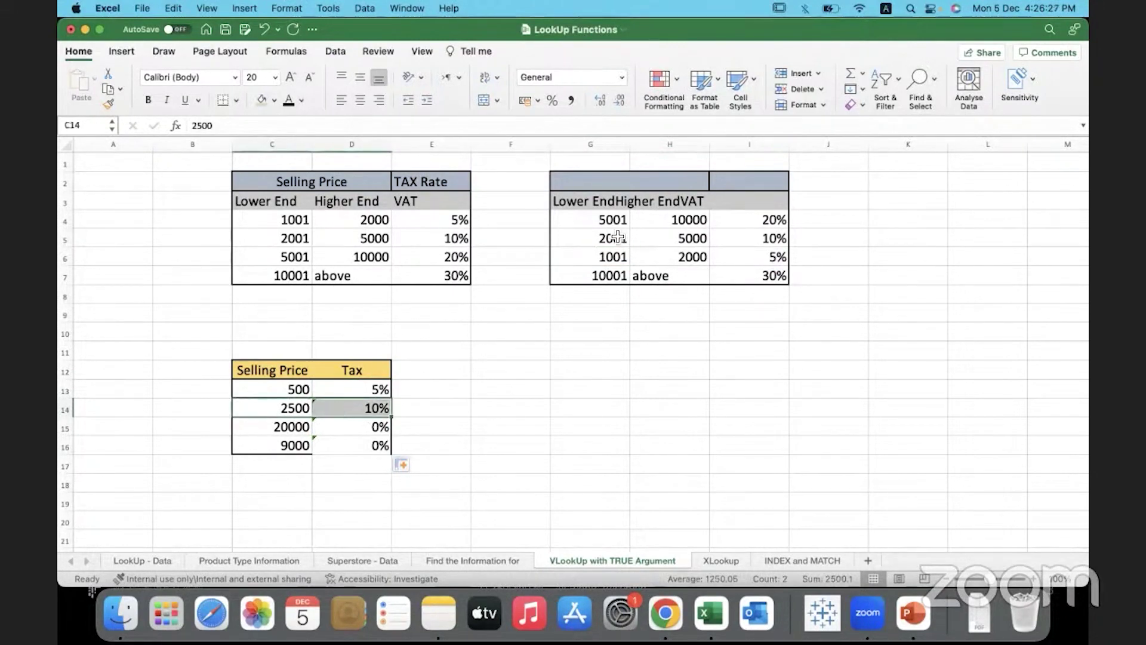
pyautogui.moveTo(618, 238); pyautogui.dragTo(722, 238)
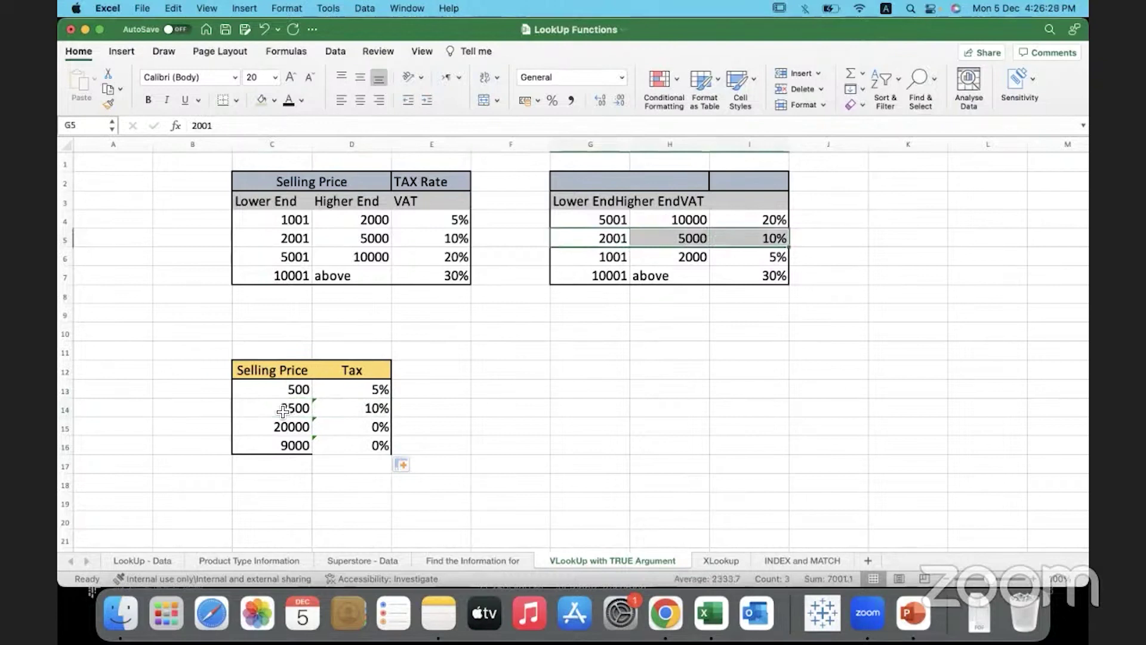
pyautogui.moveTo(291, 408); pyautogui.dragTo(344, 445)
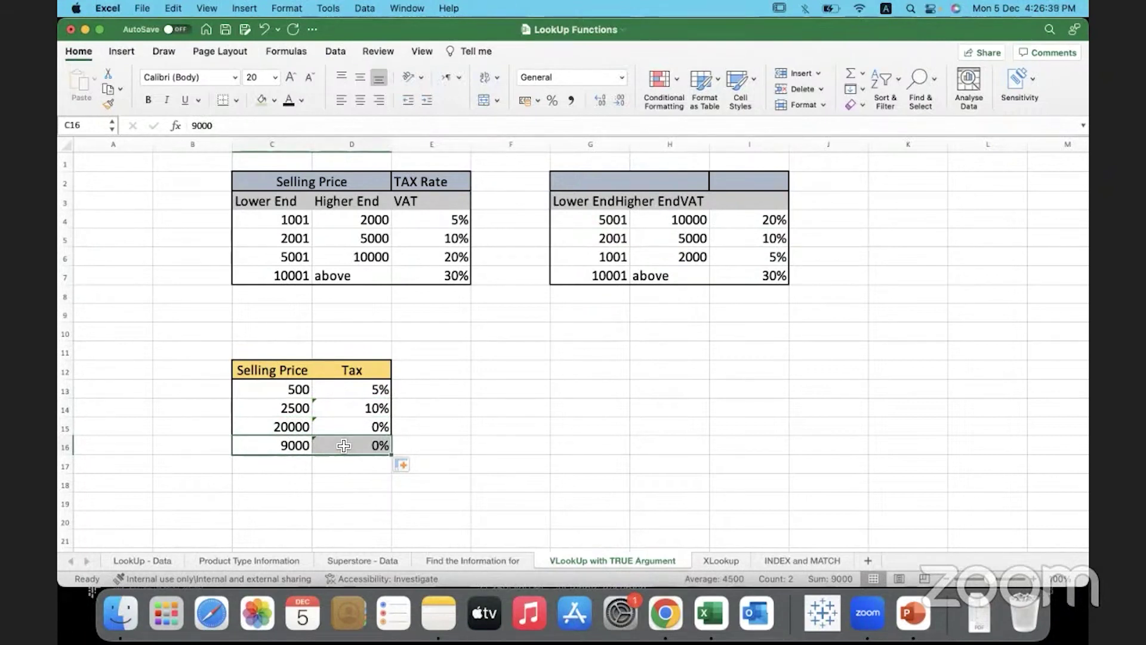
# Set the fourth selling price to 10000 and drag the Tax formula down to D16.
pyautogui.click(353, 429)
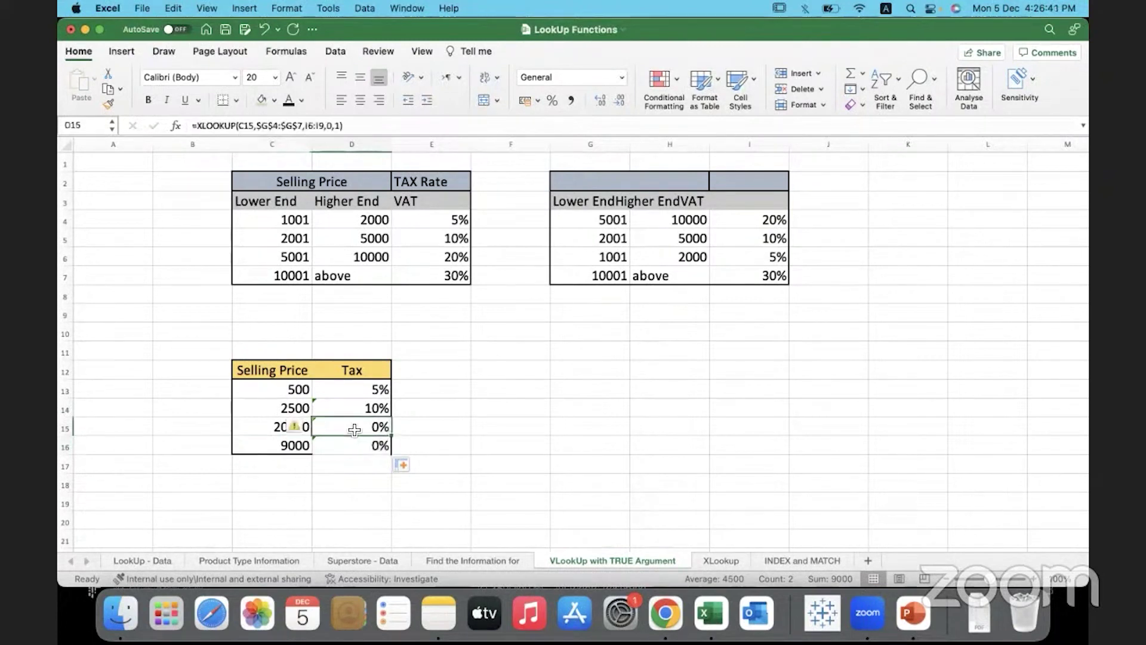
pyautogui.click(296, 448)
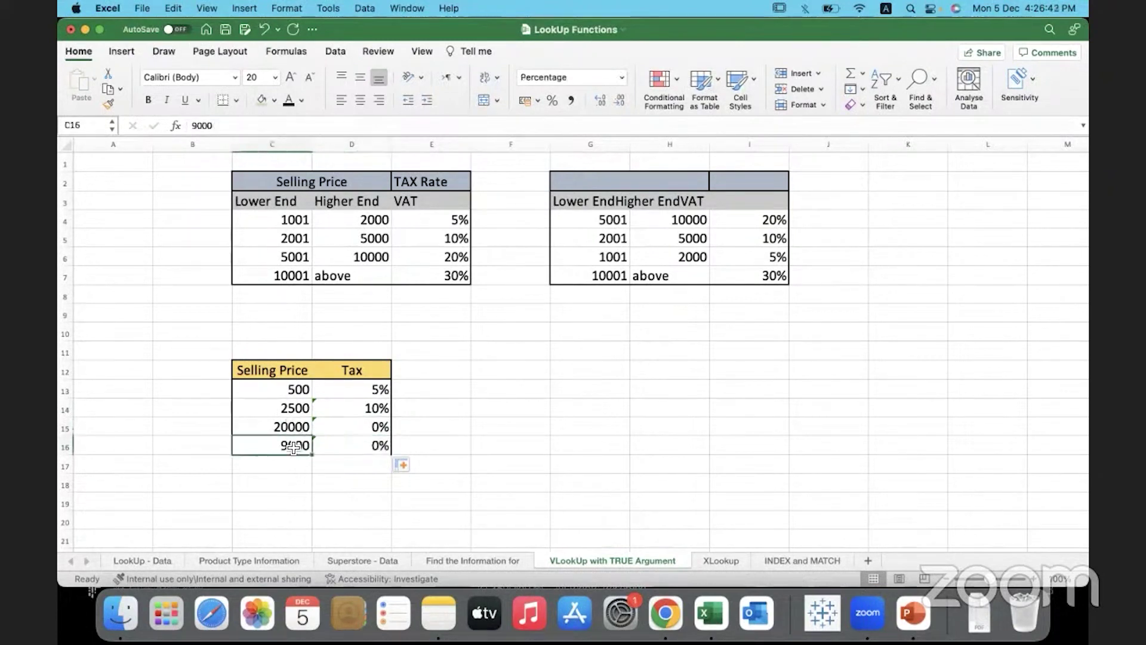
pyautogui.write('1000')
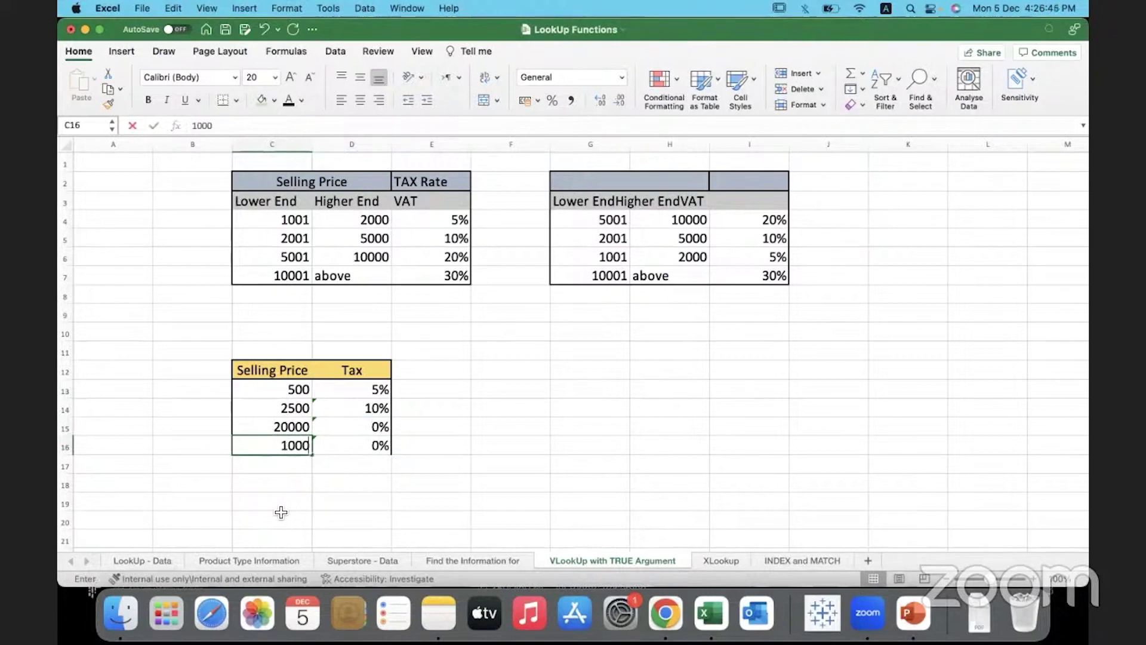
pyautogui.write('0')
pyautogui.press('Return')
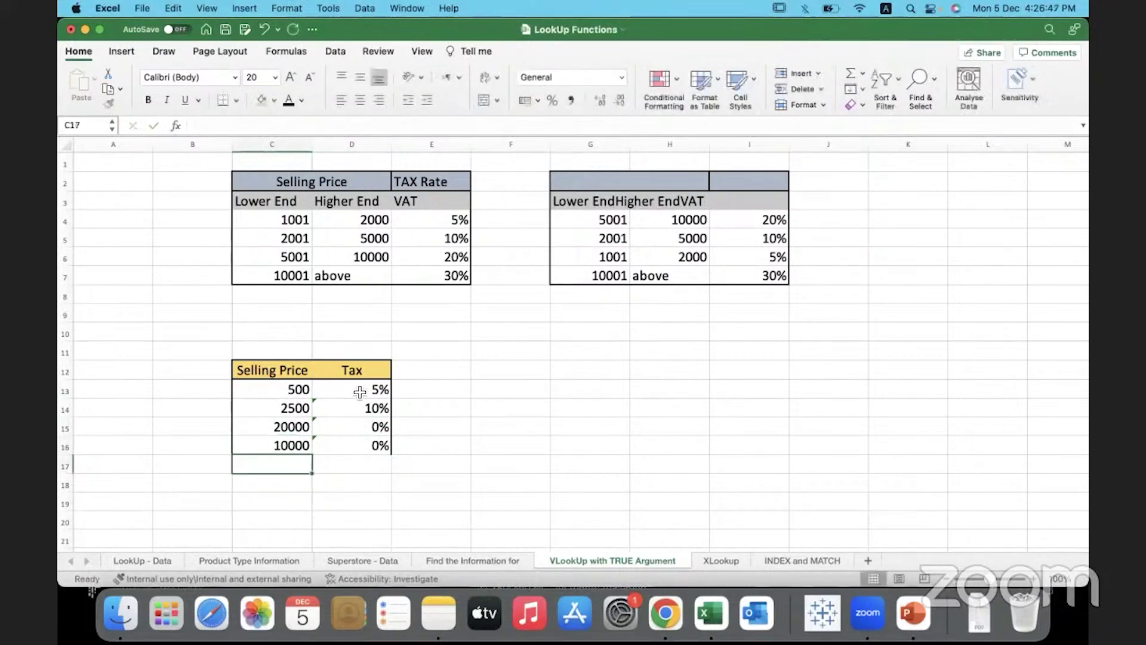
pyautogui.click(388, 394)
pyautogui.moveTo(394, 399); pyautogui.dragTo(382, 451)
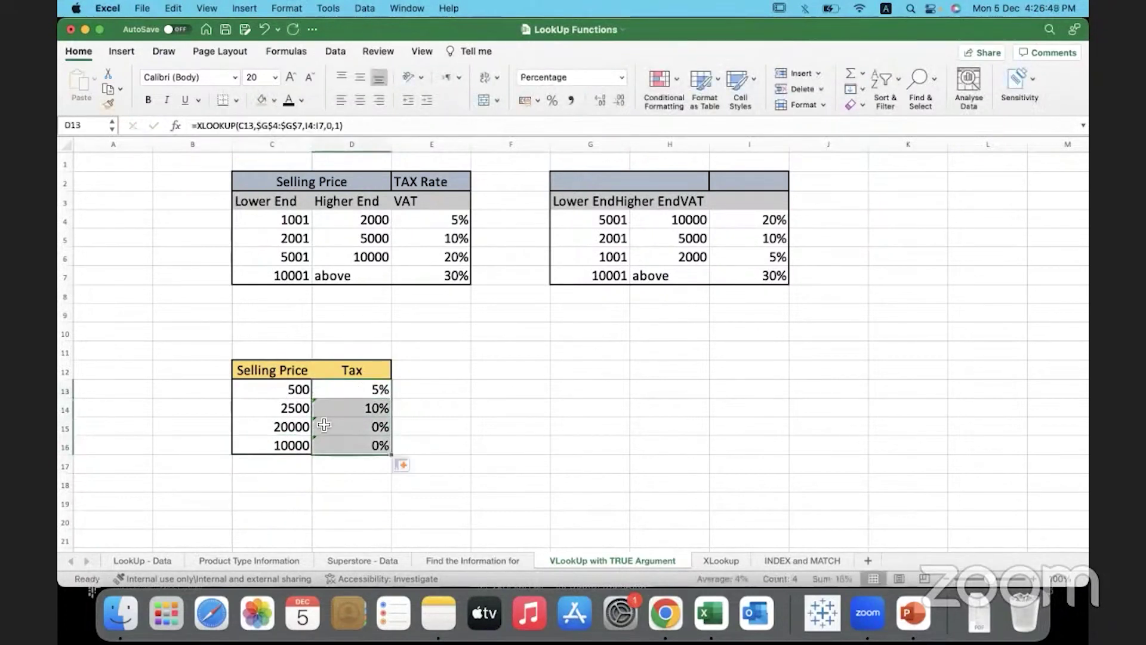
# Change C16's selling price to 7500, refill the Tax formula through D16, and check D15.
pyautogui.doubleClick(286, 445)
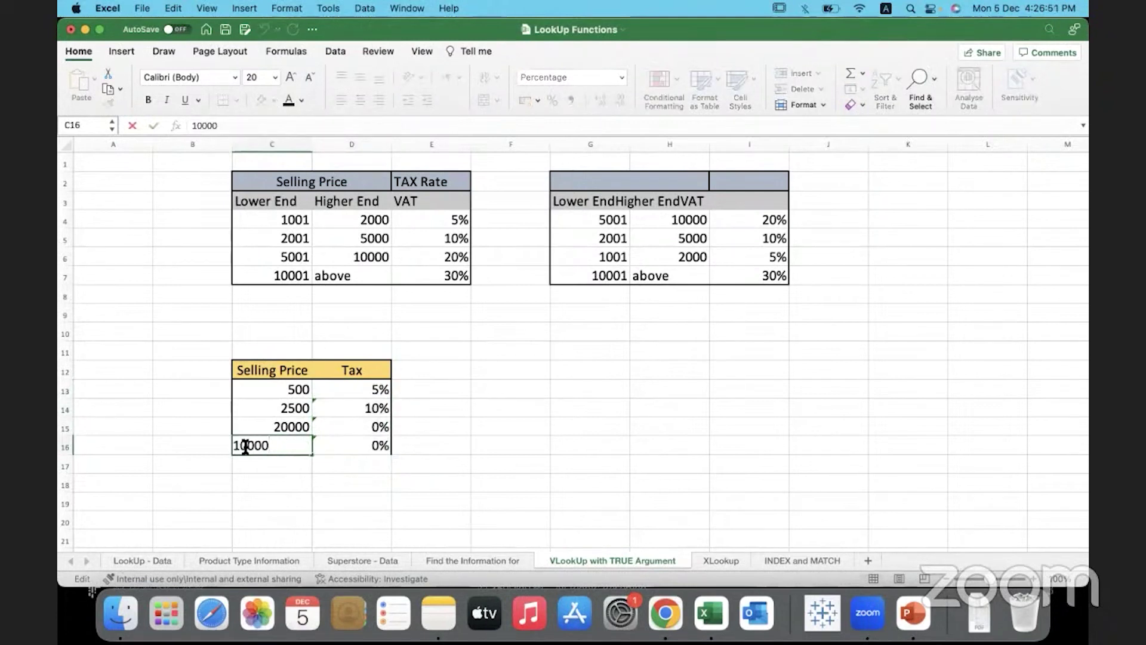
pyautogui.moveTo(245, 445); pyautogui.dragTo(210, 445)
pyautogui.write('75')
pyautogui.press('Return')
pyautogui.click(259, 448)
pyautogui.doubleClick(259, 448)
pyautogui.press('Return')
pyautogui.click(374, 397)
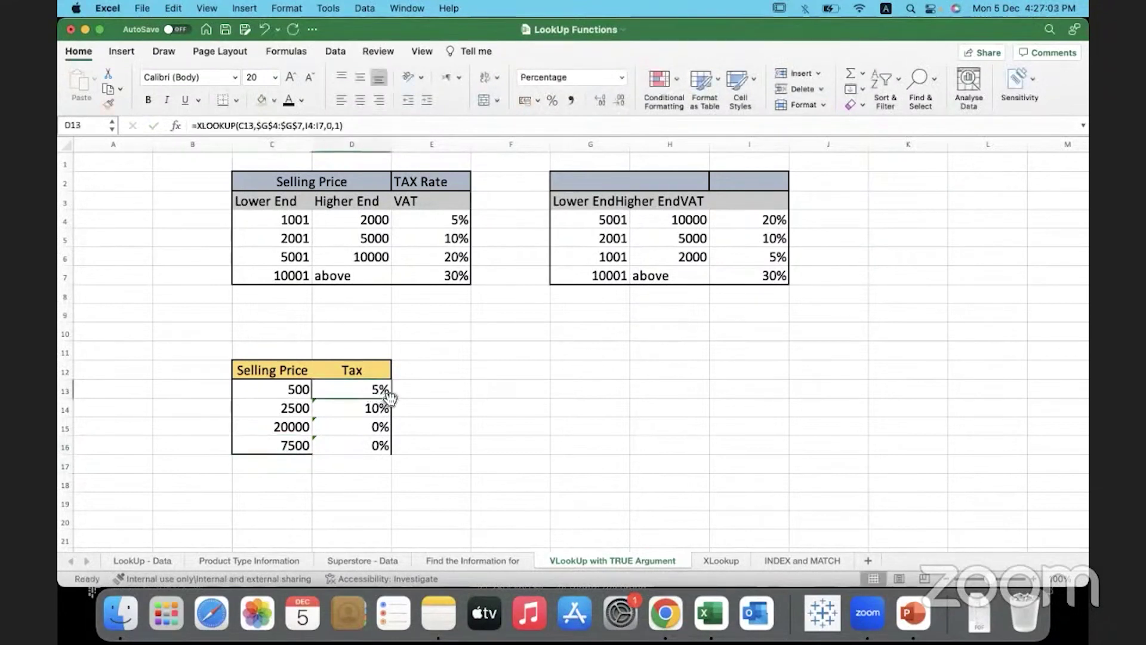
pyautogui.moveTo(392, 401); pyautogui.dragTo(351, 451)
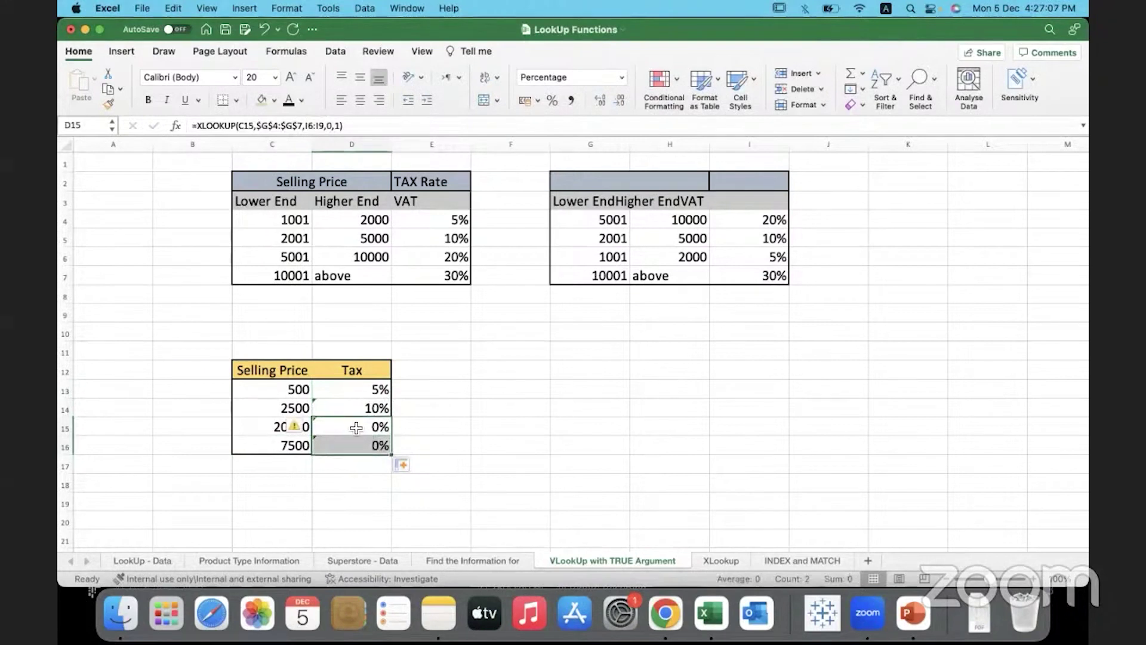
pyautogui.click(360, 426)
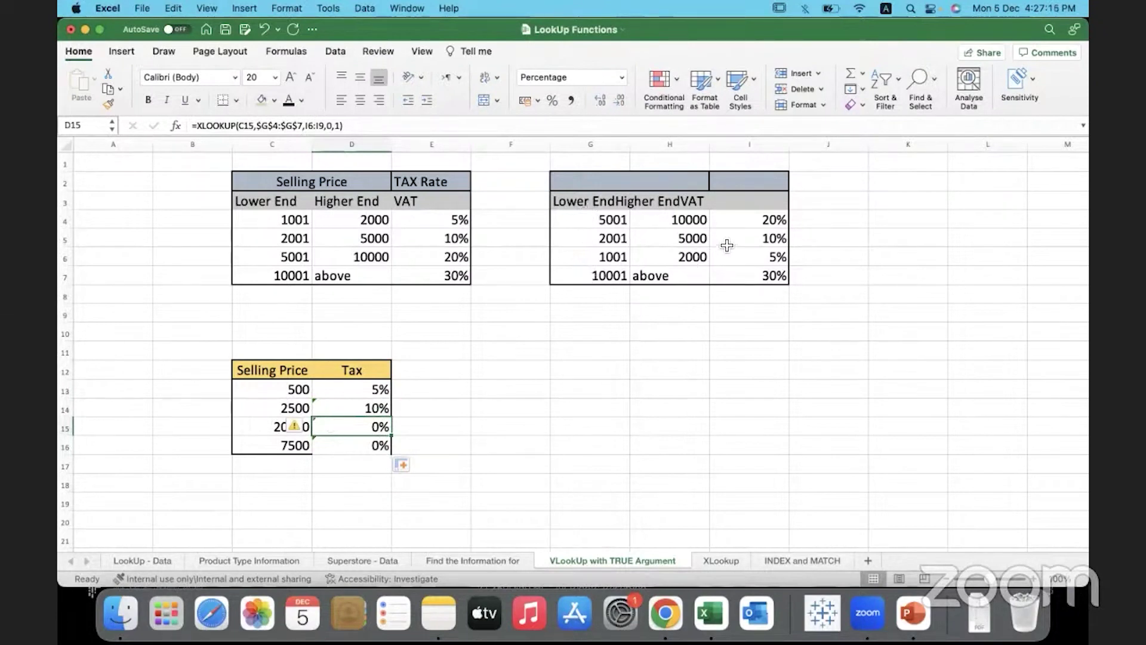
# Cancel the stray D15 edit, then lock D13's return range as $I$4:$I$7.
pyautogui.click(315, 126)
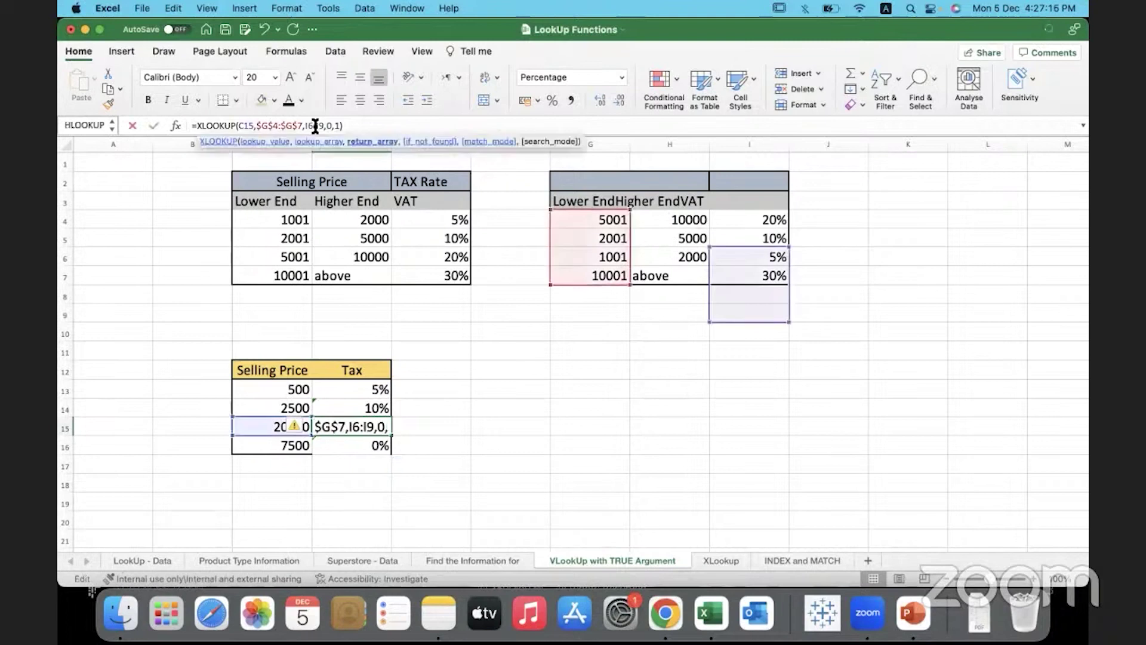
pyautogui.click(371, 395)
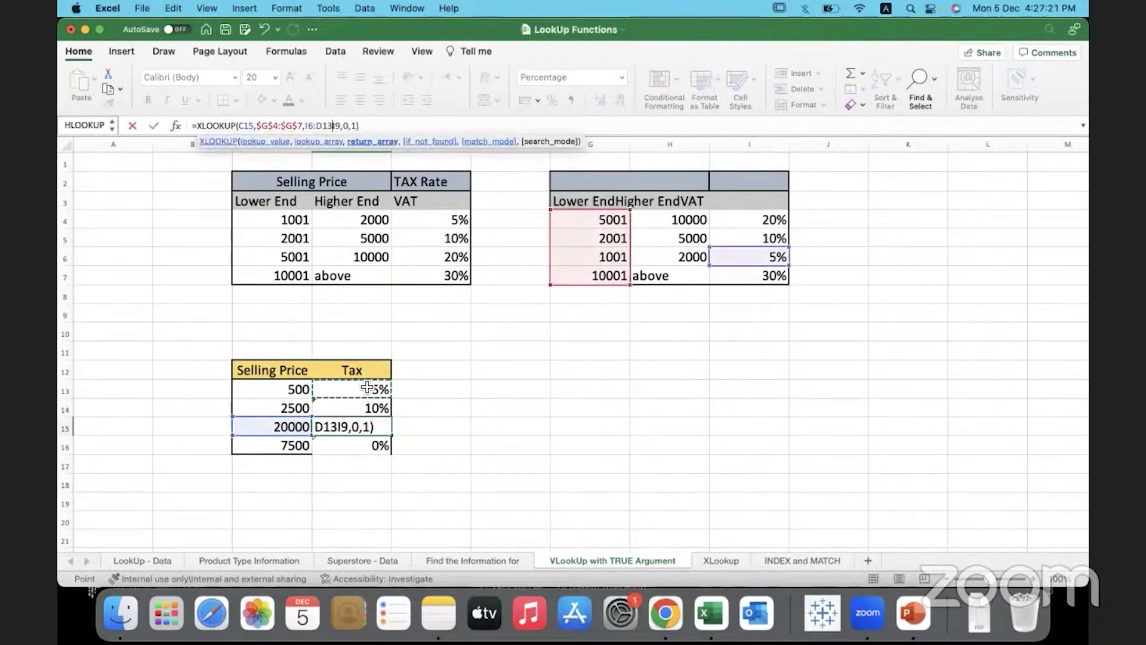
pyautogui.press('Escape')
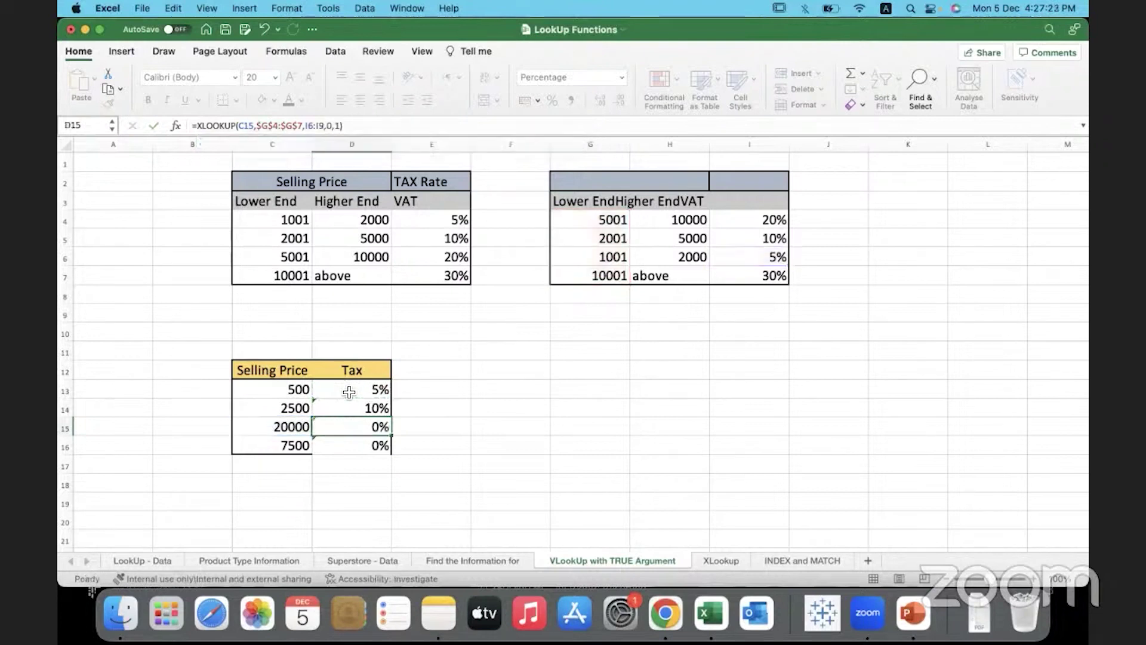
pyautogui.doubleClick(353, 391)
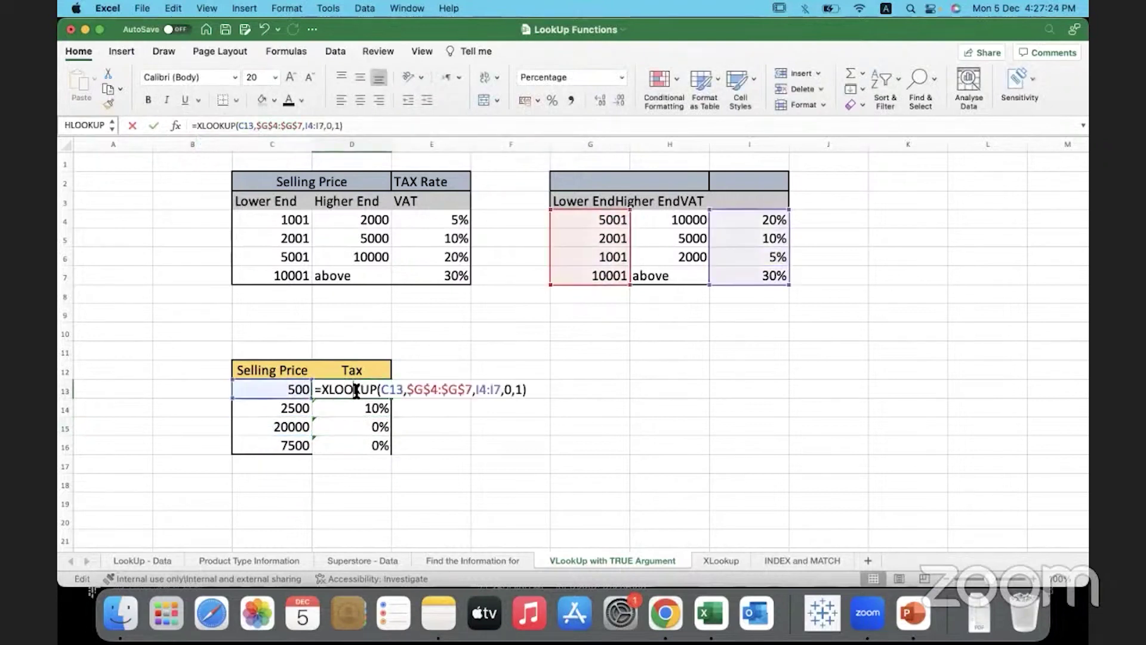
pyautogui.click(479, 390)
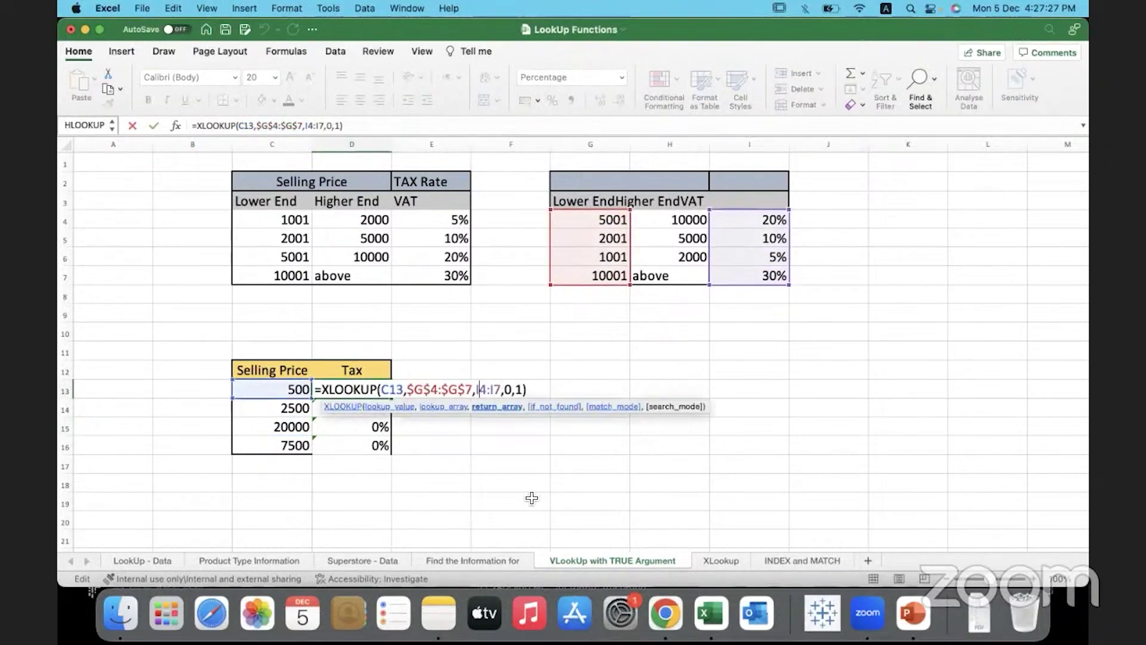
pyautogui.press('F4')
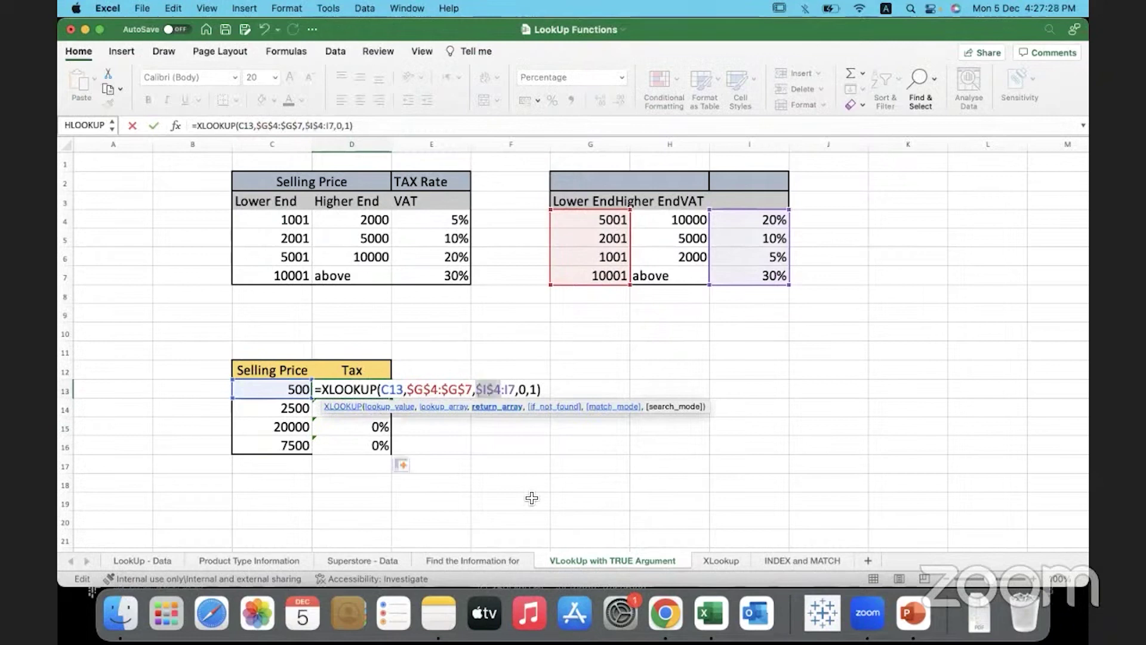
pyautogui.click(510, 390)
pyautogui.press('F4')
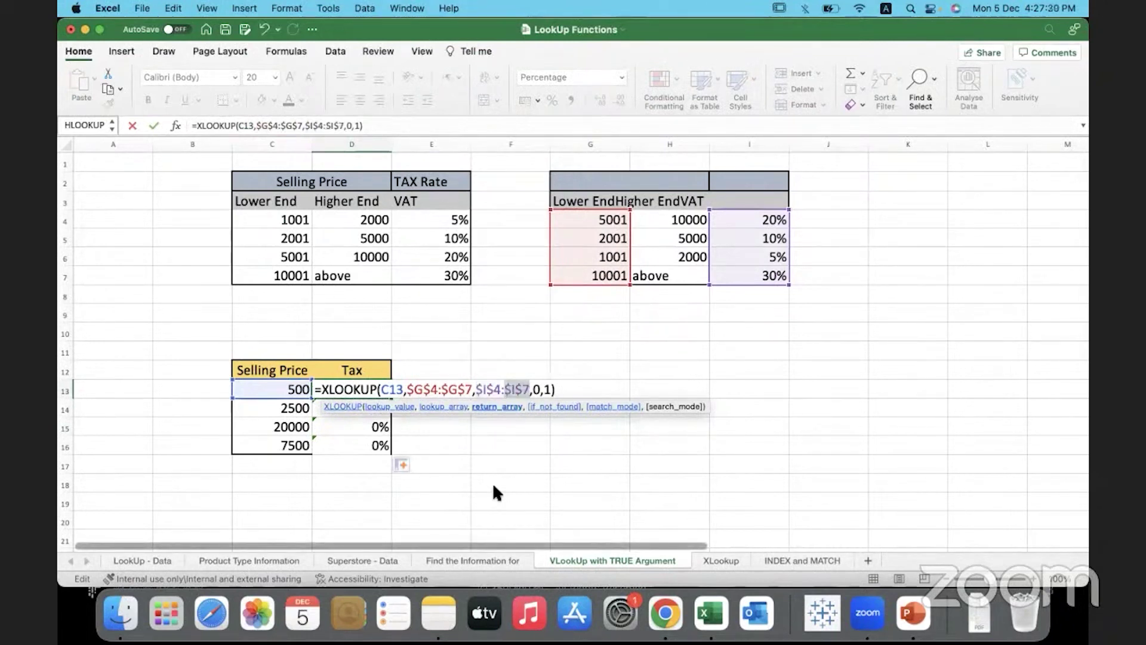
pyautogui.press('Return')
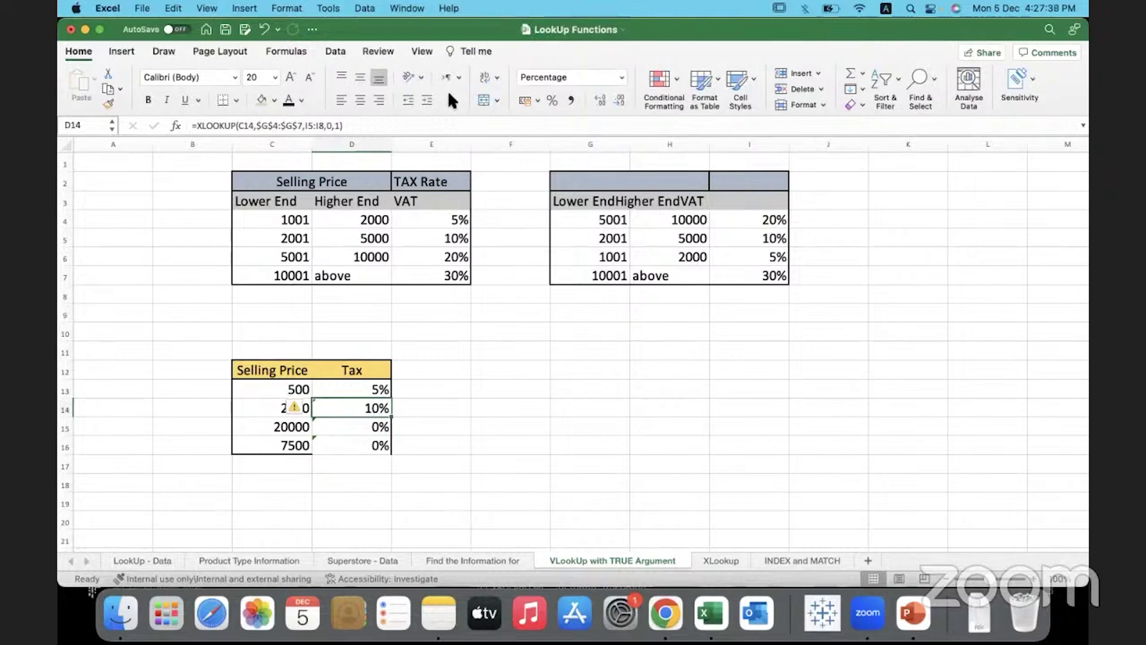
# Fill the corrected formula down the Tax column and compare with the VAT rates in I4:I7.
pyautogui.click(385, 391)
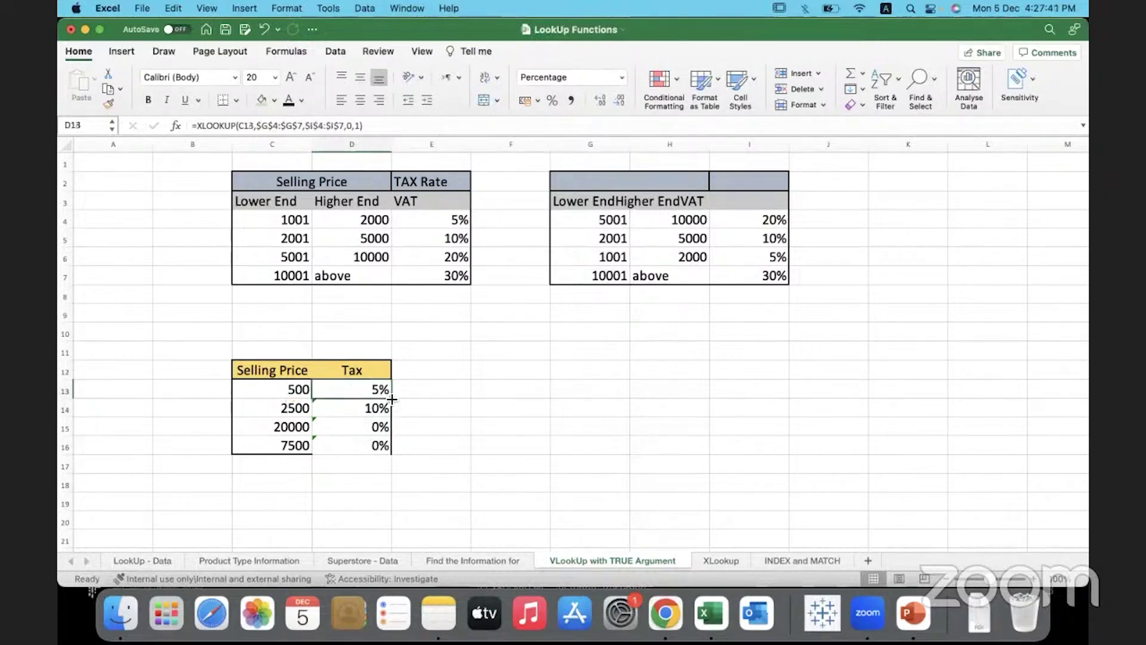
pyautogui.doubleClick(394, 401)
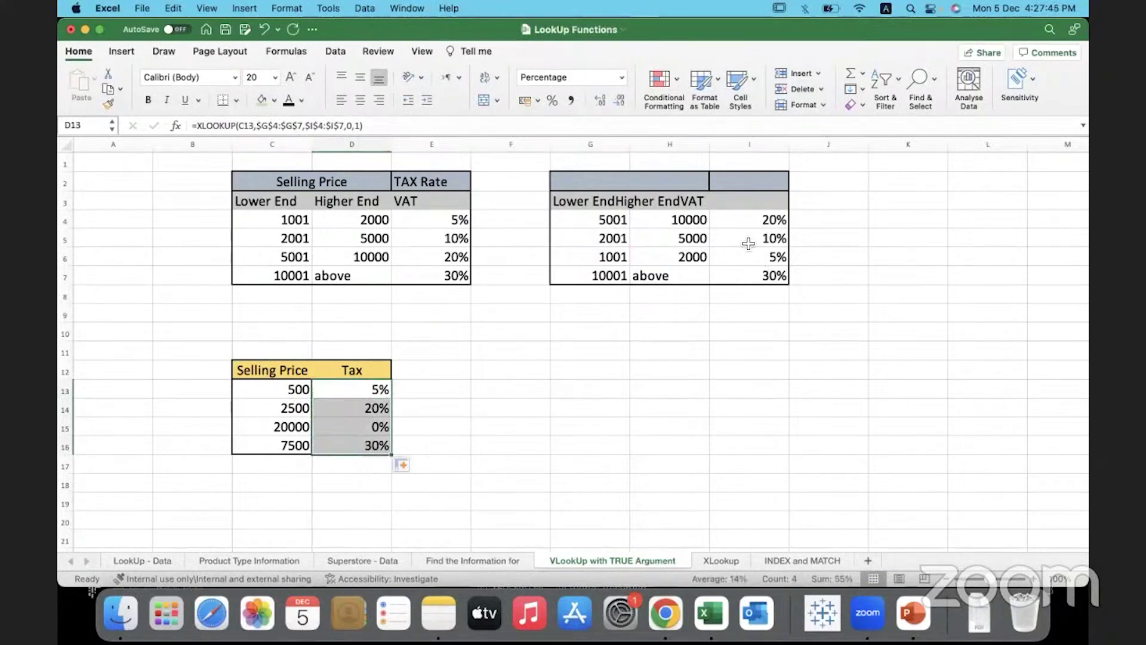
pyautogui.moveTo(747, 216); pyautogui.dragTo(746, 308)
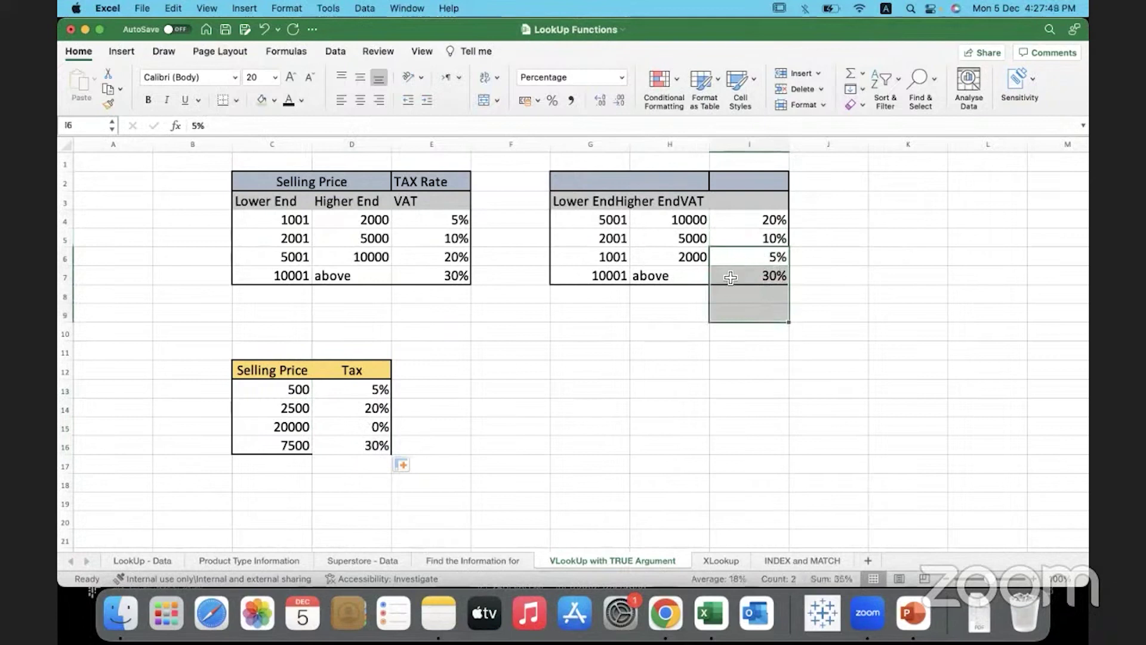
pyautogui.click(556, 402)
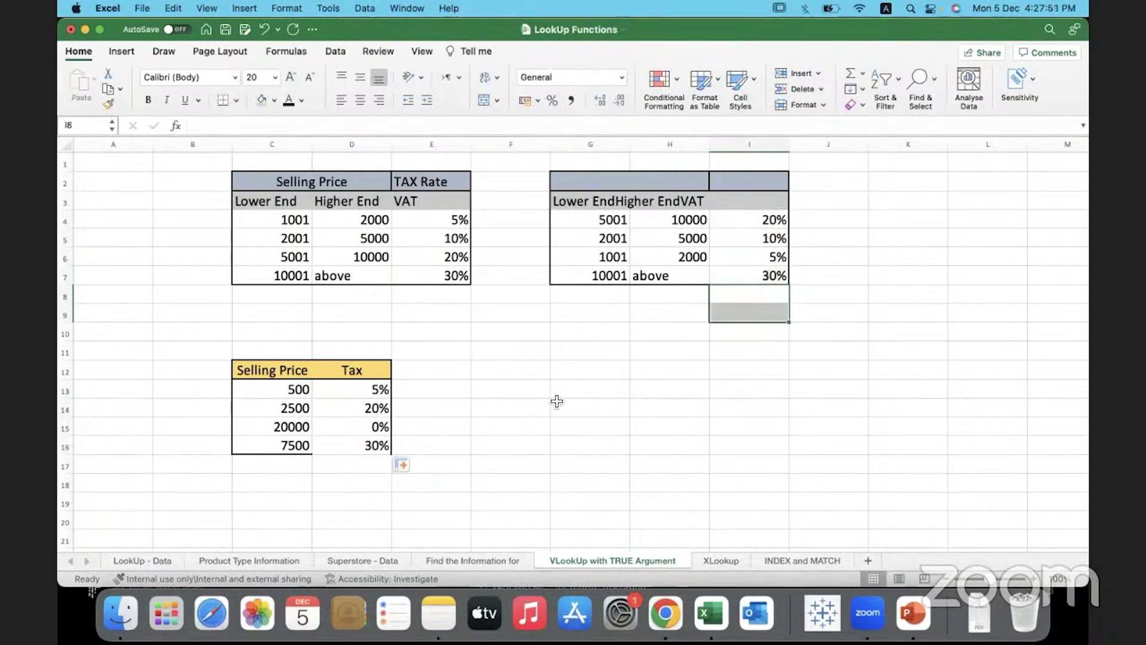
# Inspect D13's XLOOKUP, picking out the function name and lookup value C13.
pyautogui.doubleClick(363, 391)
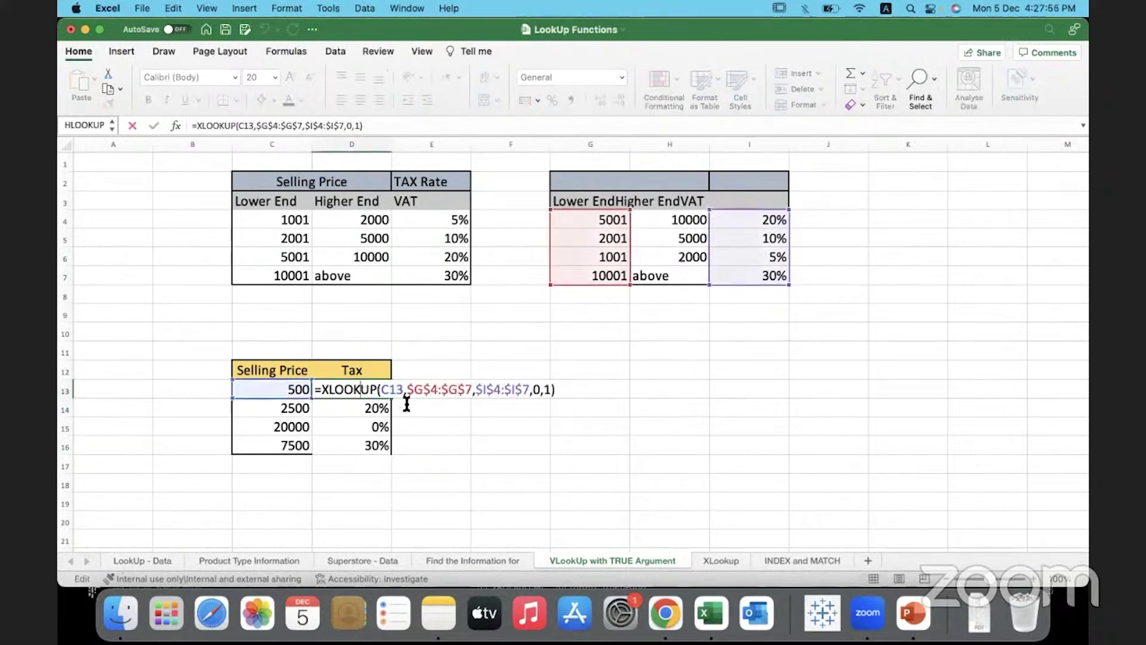
pyautogui.doubleClick(330, 391)
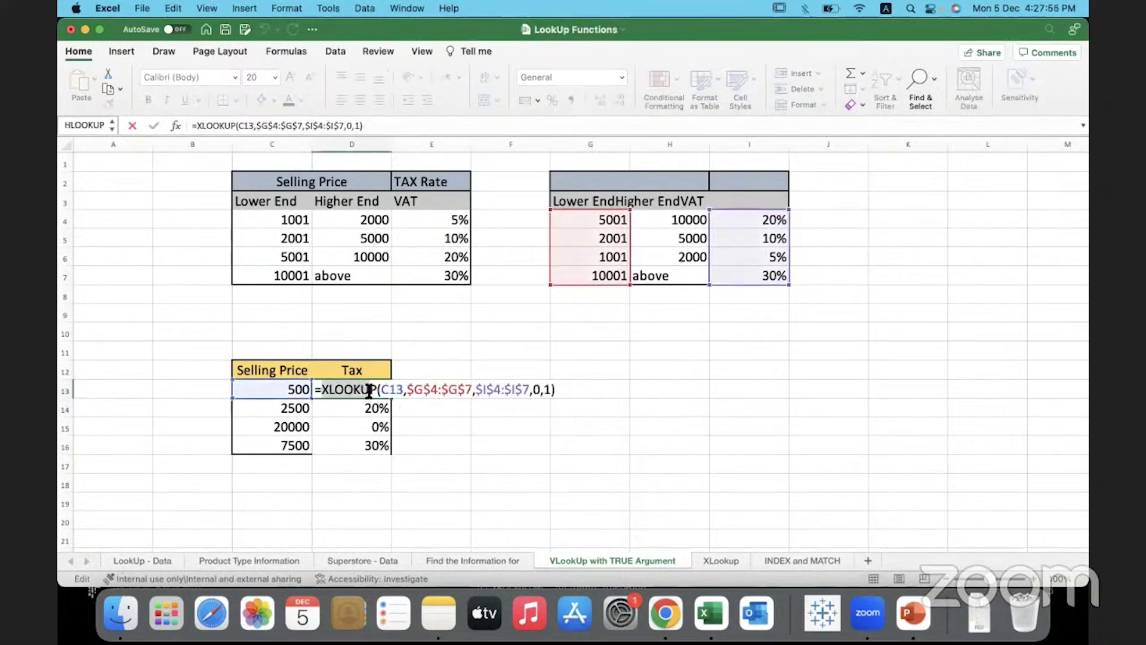
pyautogui.doubleClick(400, 390)
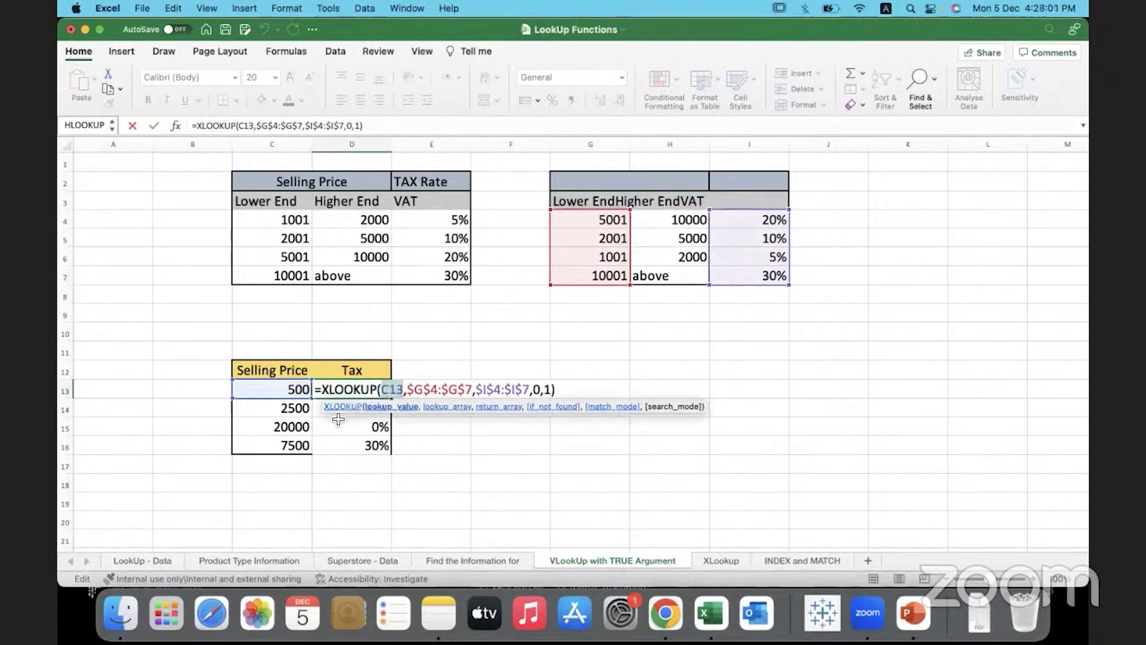
pyautogui.press('Return')
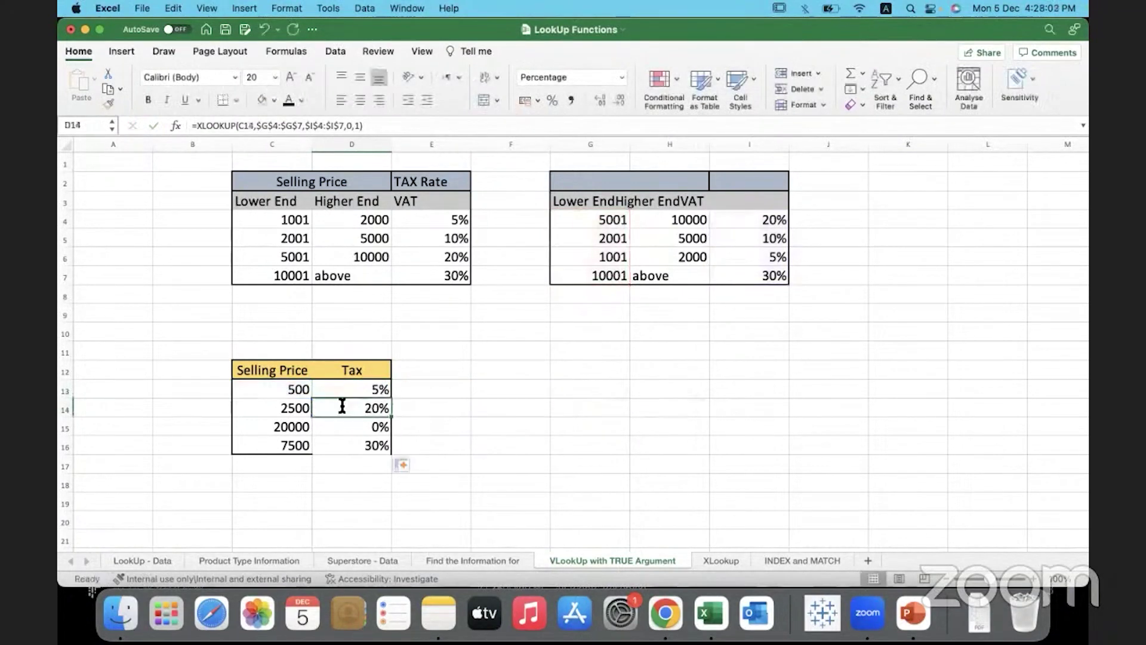
# Inspect the D14 and D15 Tax formulas without changing them.
pyautogui.doubleClick(342, 406)
pyautogui.doubleClick(395, 409)
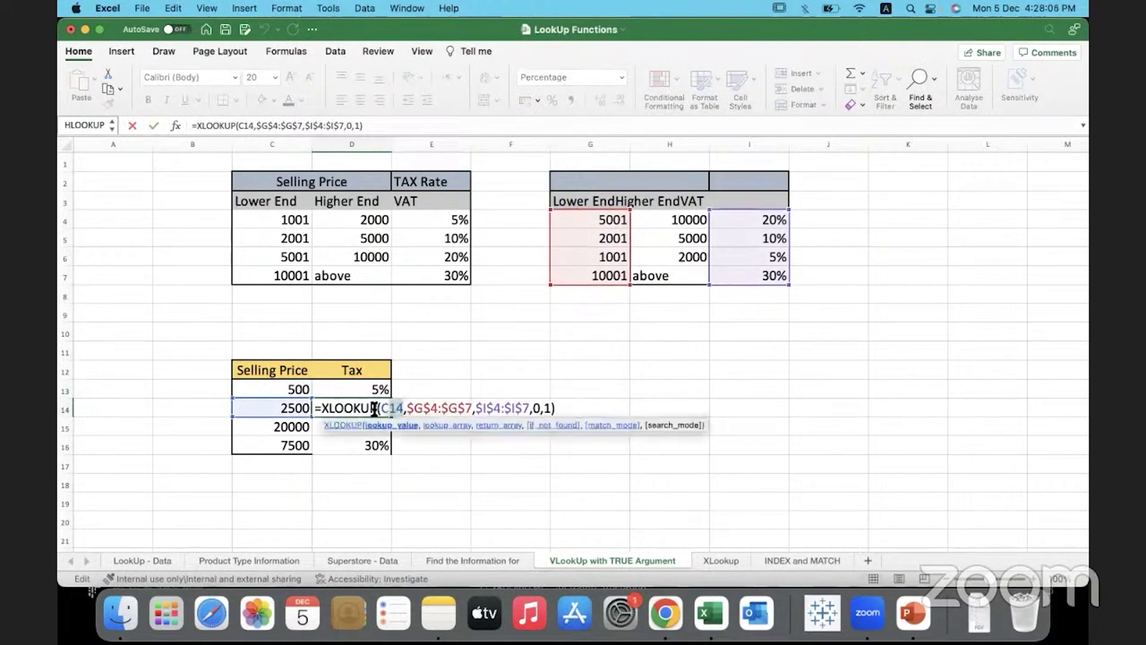
pyautogui.press('Return')
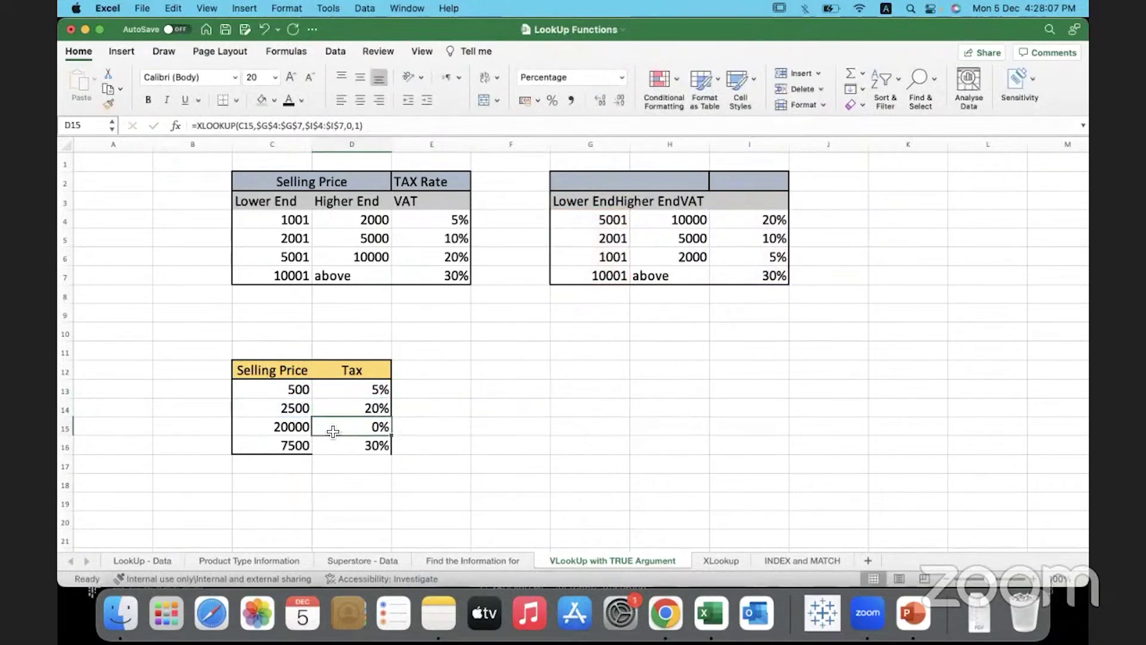
pyautogui.doubleClick(333, 431)
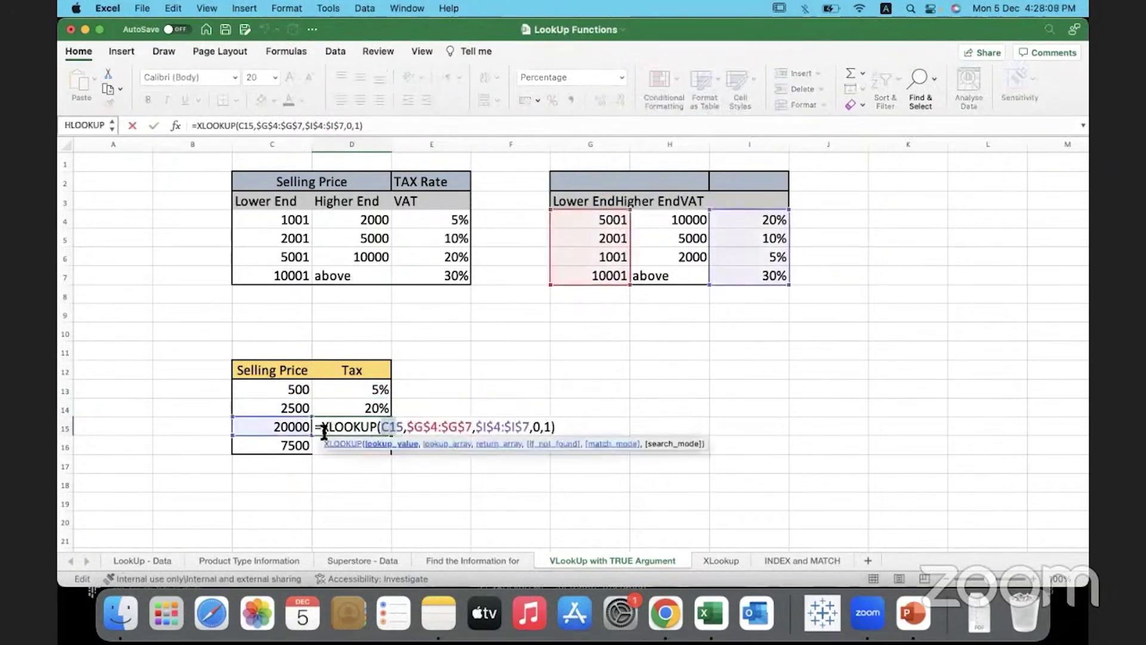
pyautogui.press('Escape')
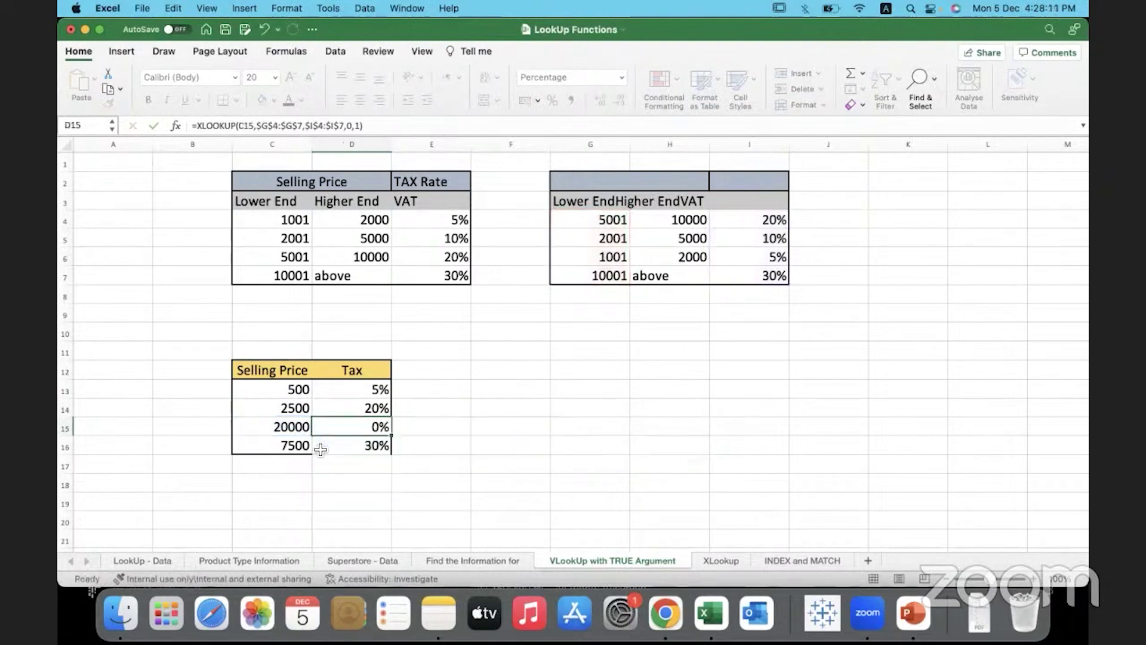
# Check D16's lookup value C16, then reopen D13's formula for editing.
pyautogui.click(321, 449)
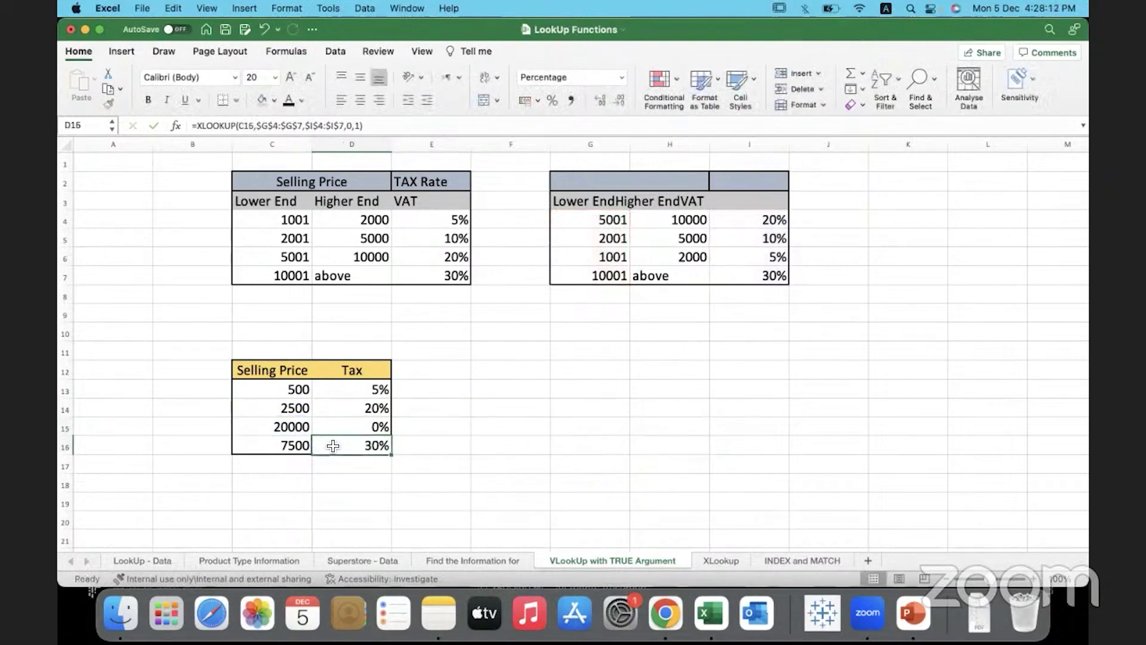
pyautogui.click(251, 126)
pyautogui.doubleClick(246, 126)
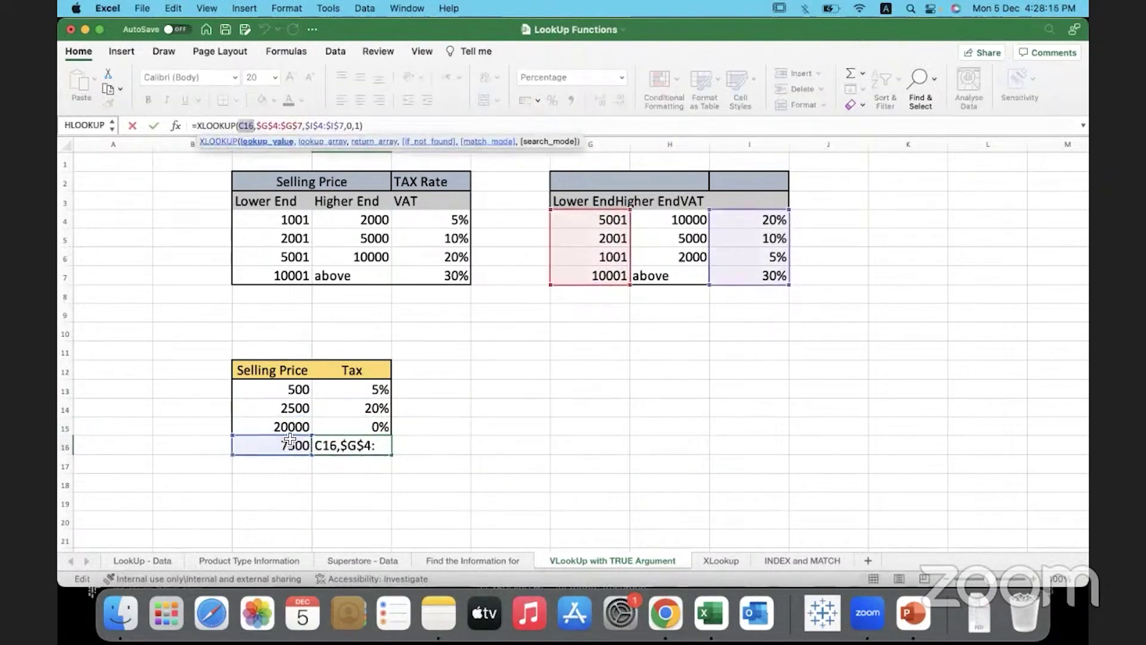
pyautogui.press('Escape')
pyautogui.click(352, 368)
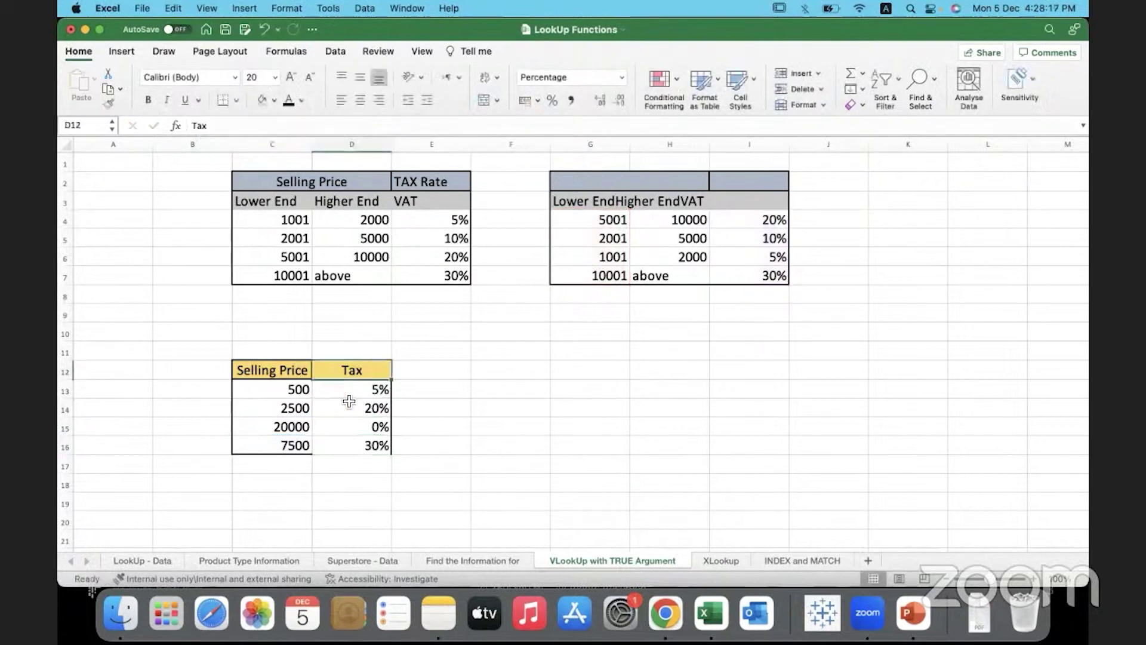
pyautogui.doubleClick(351, 391)
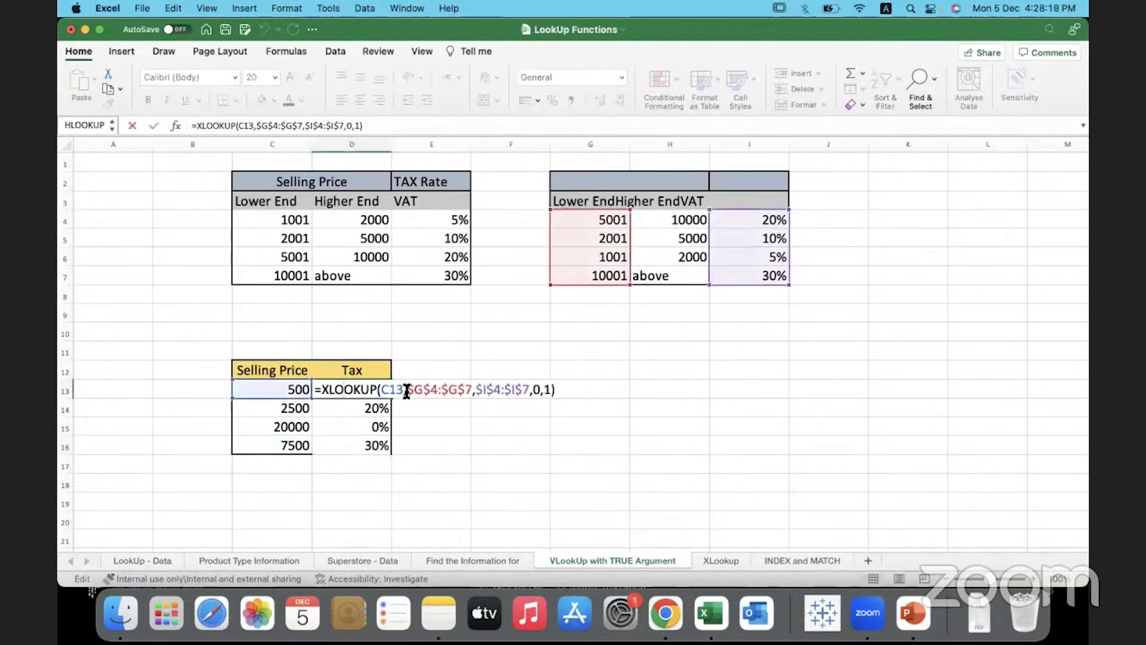
# Review D13's ranges, not-found 0 and match mode 1, then compare 500's 5% with its bracket.
pyautogui.moveTo(407, 391); pyautogui.dragTo(471, 391)
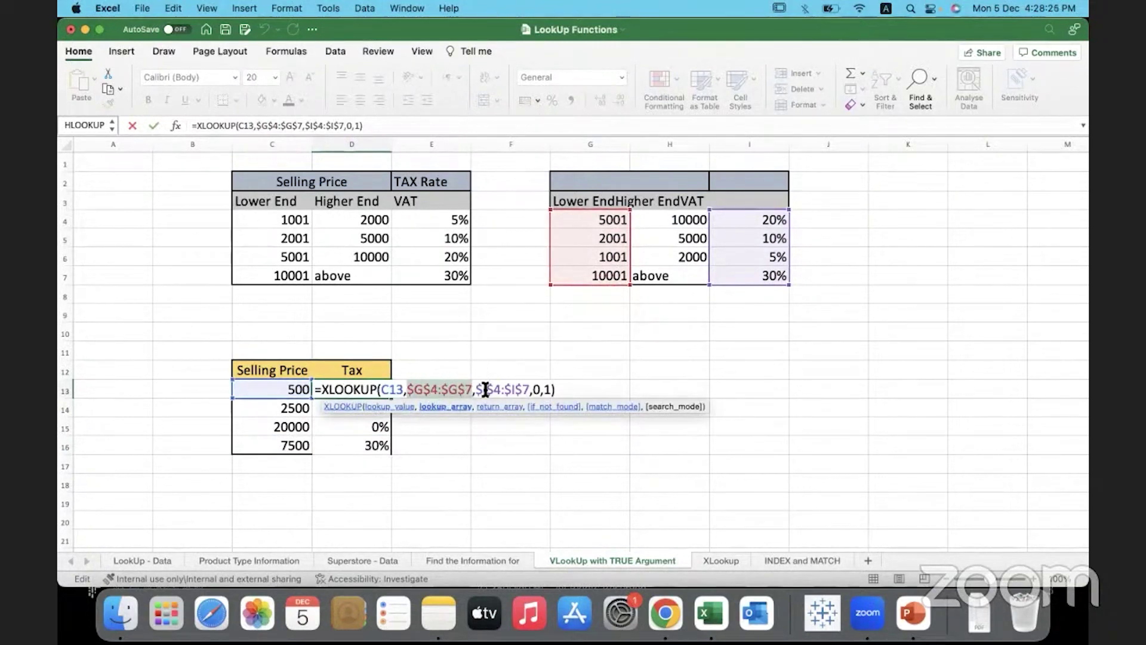
pyautogui.moveTo(477, 389); pyautogui.dragTo(530, 389)
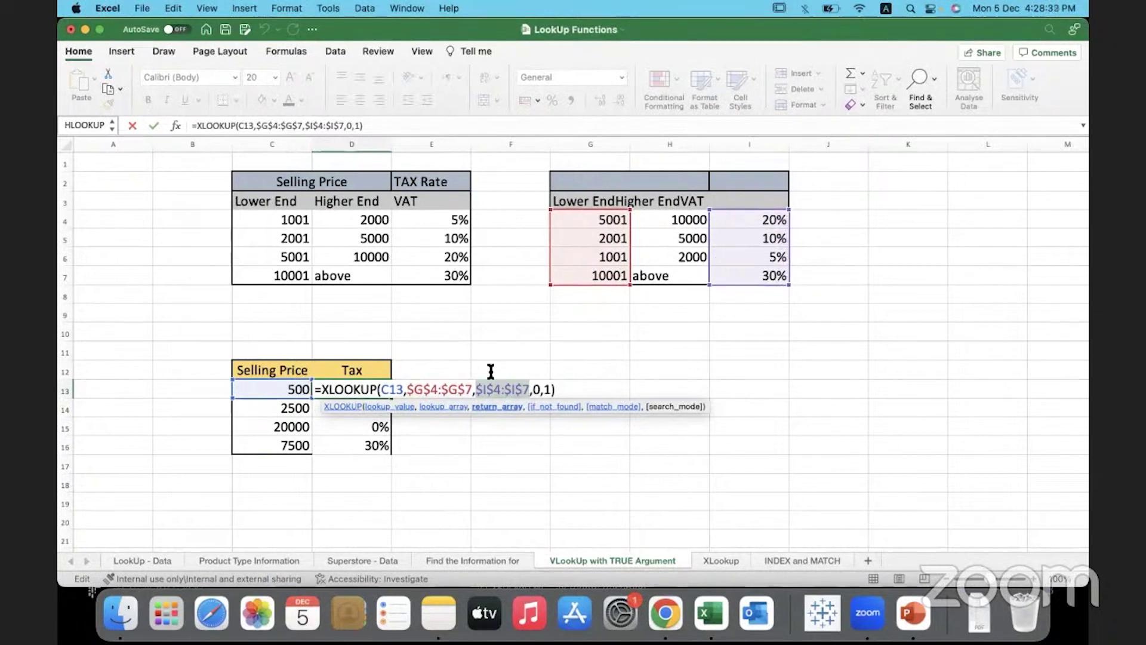
pyautogui.doubleClick(536, 390)
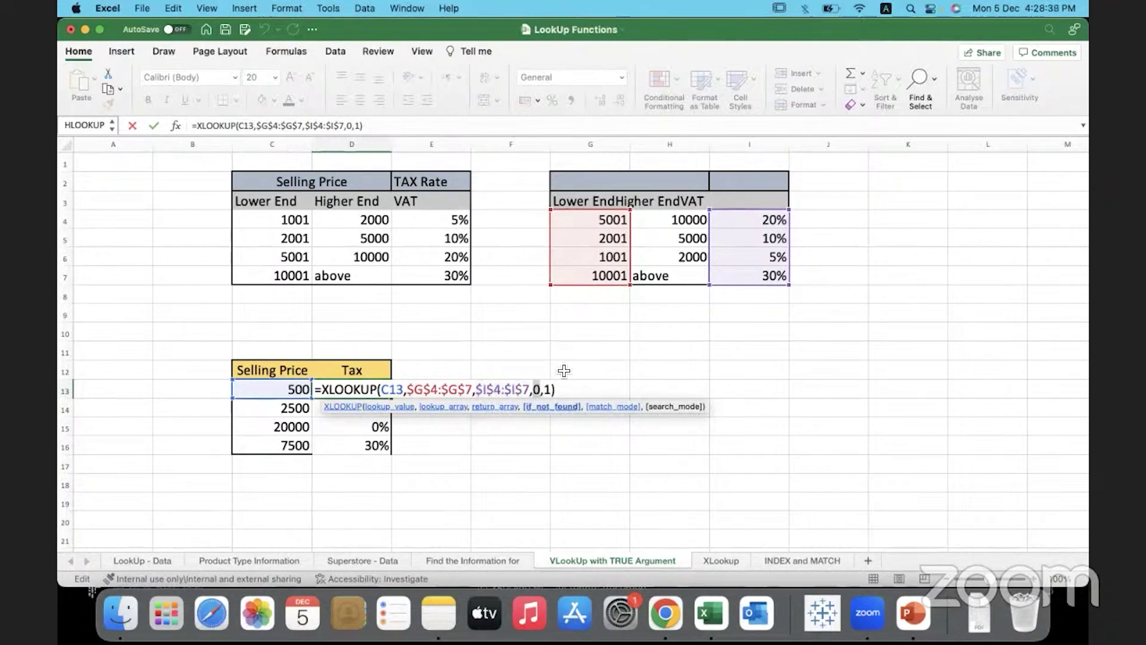
pyautogui.click(549, 389)
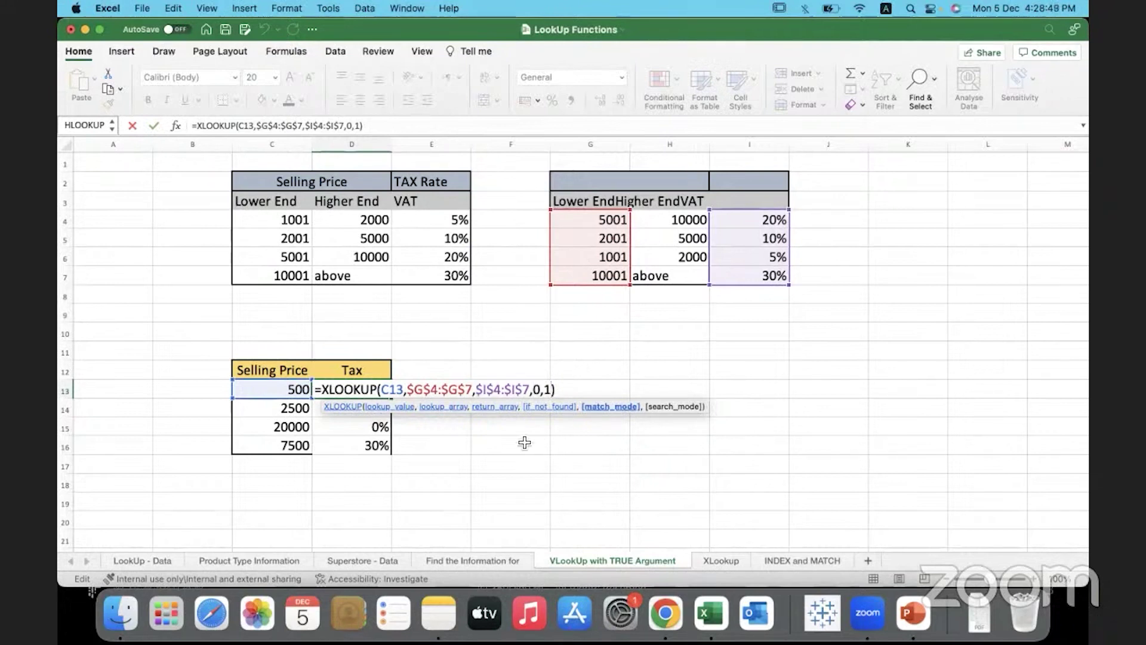
pyautogui.press('Return')
pyautogui.moveTo(289, 389); pyautogui.dragTo(345, 393)
pyautogui.moveTo(771, 259); pyautogui.dragTo(601, 259)
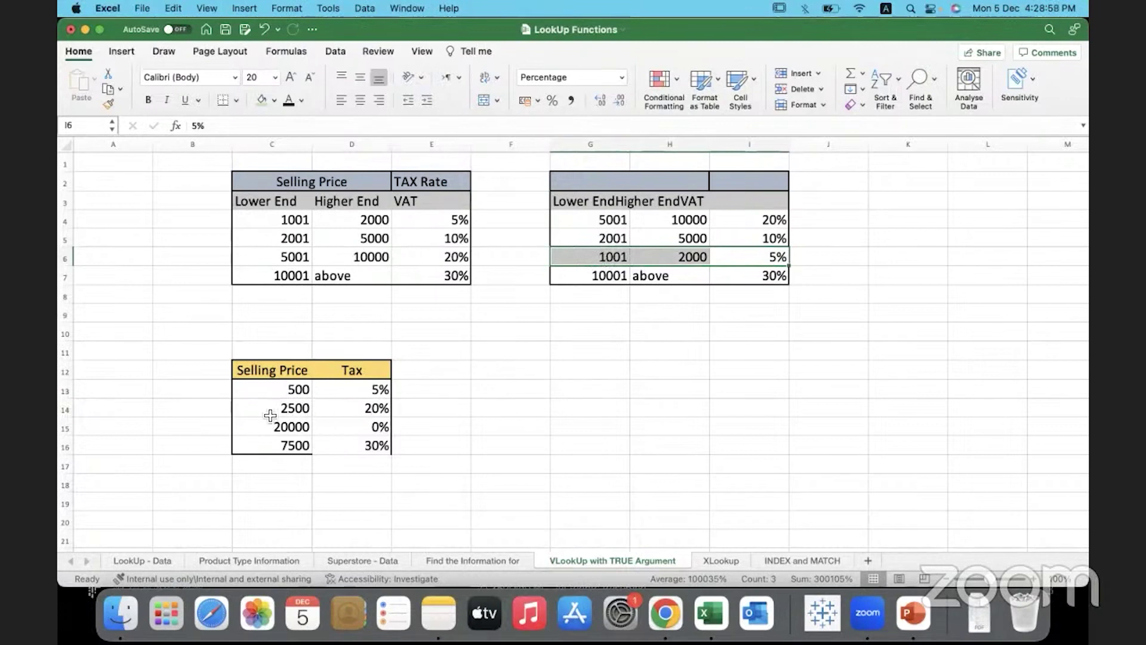
pyautogui.click(294, 411)
pyautogui.moveTo(294, 412); pyautogui.dragTo(337, 414)
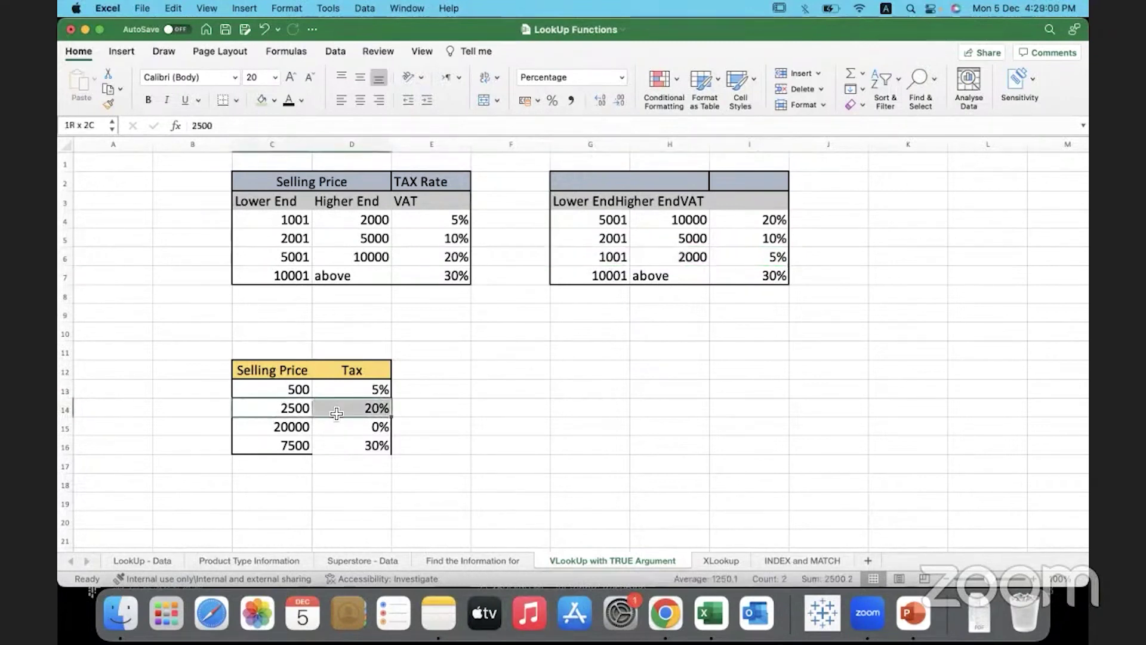
pyautogui.click(593, 243)
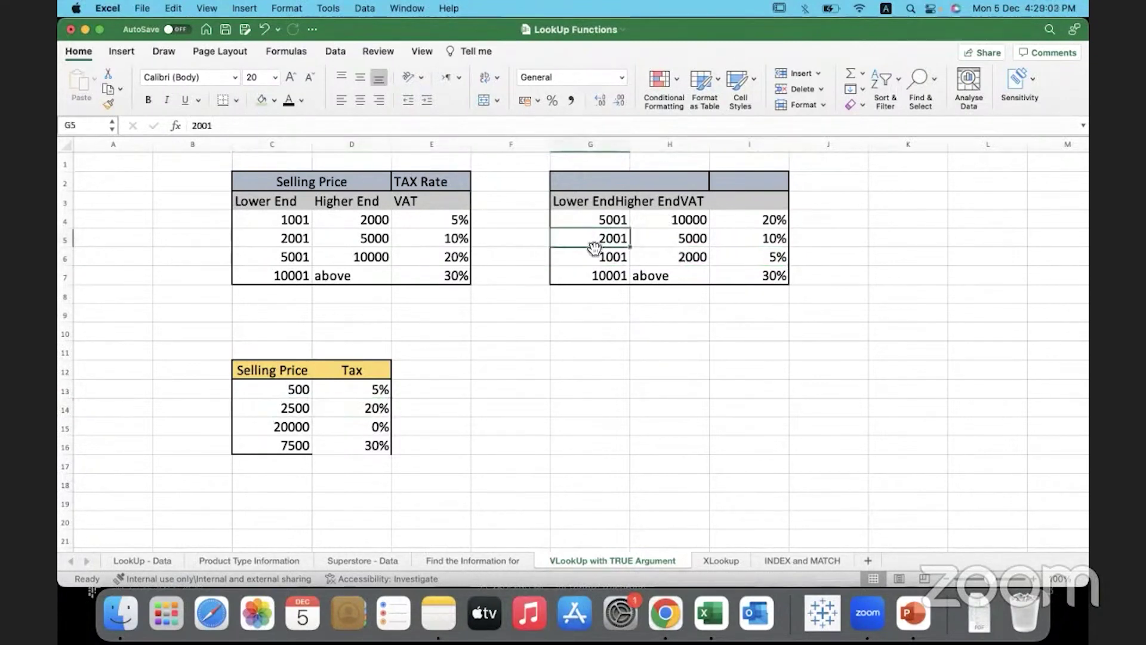
pyautogui.moveTo(598, 221); pyautogui.dragTo(741, 222)
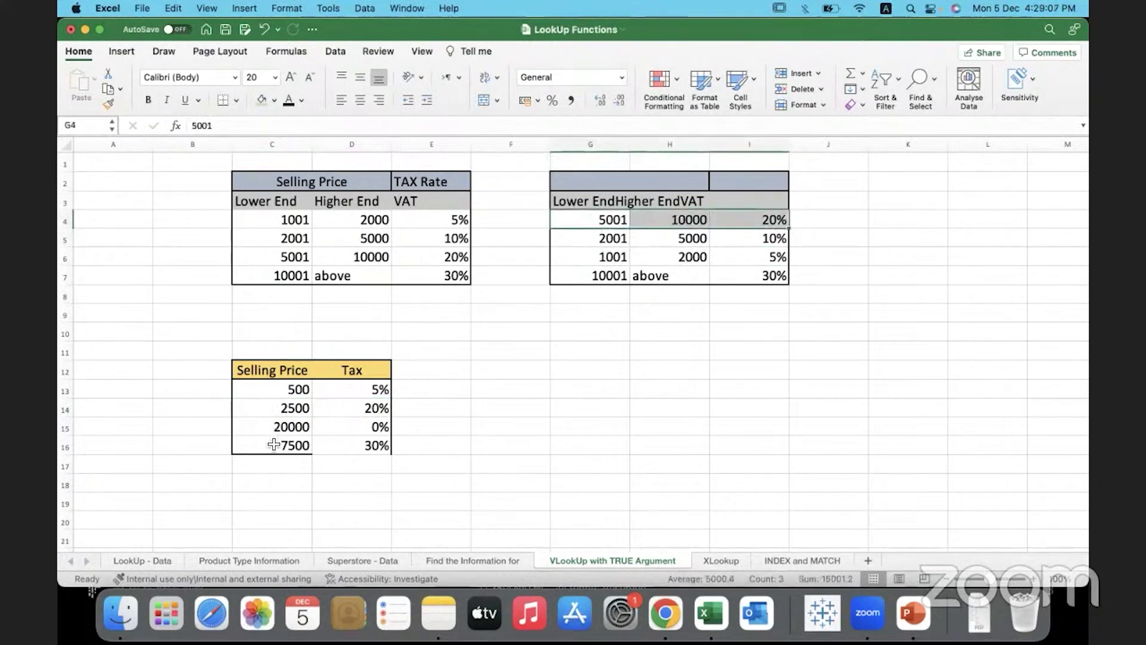
pyautogui.moveTo(268, 449); pyautogui.dragTo(346, 451)
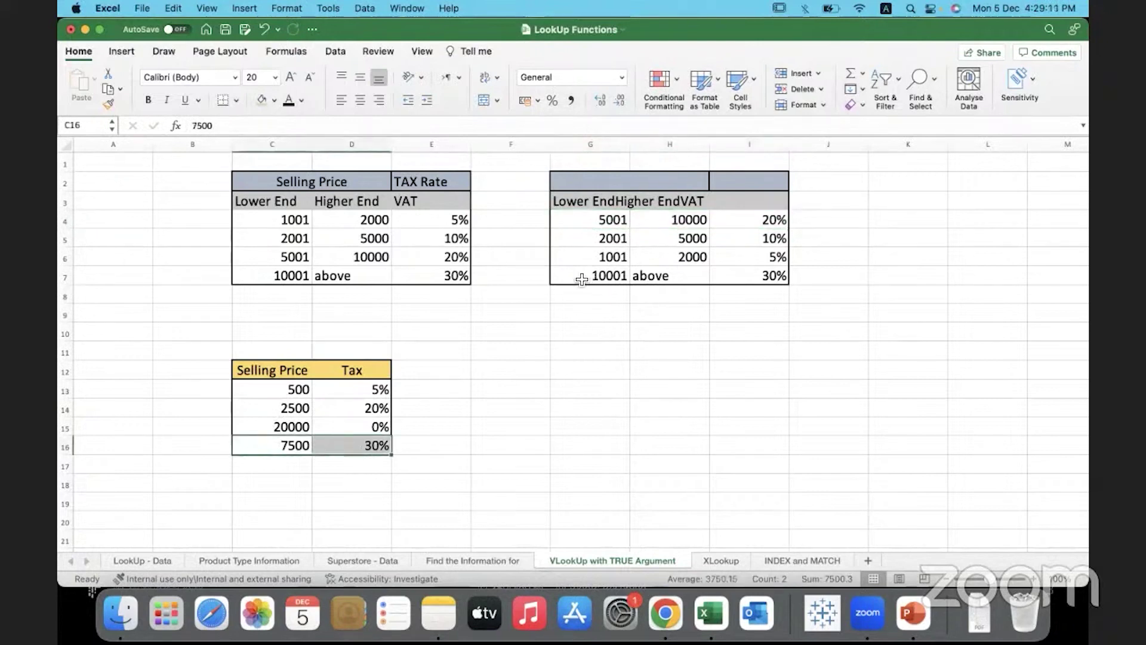
pyautogui.moveTo(582, 280); pyautogui.dragTo(737, 281)
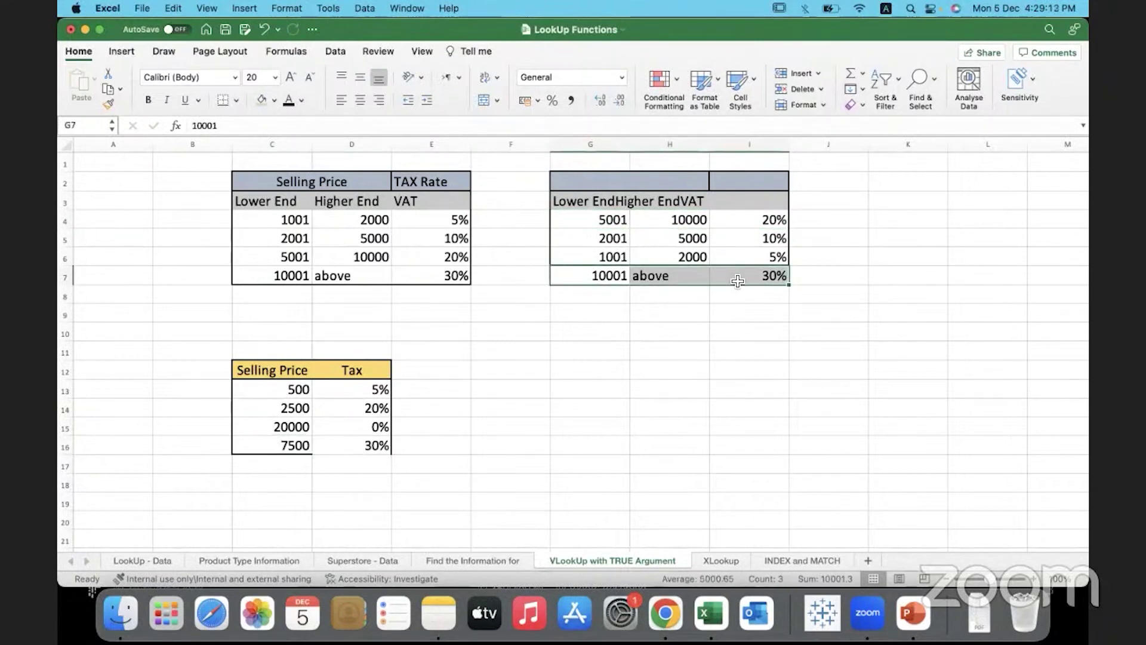
pyautogui.click(289, 428)
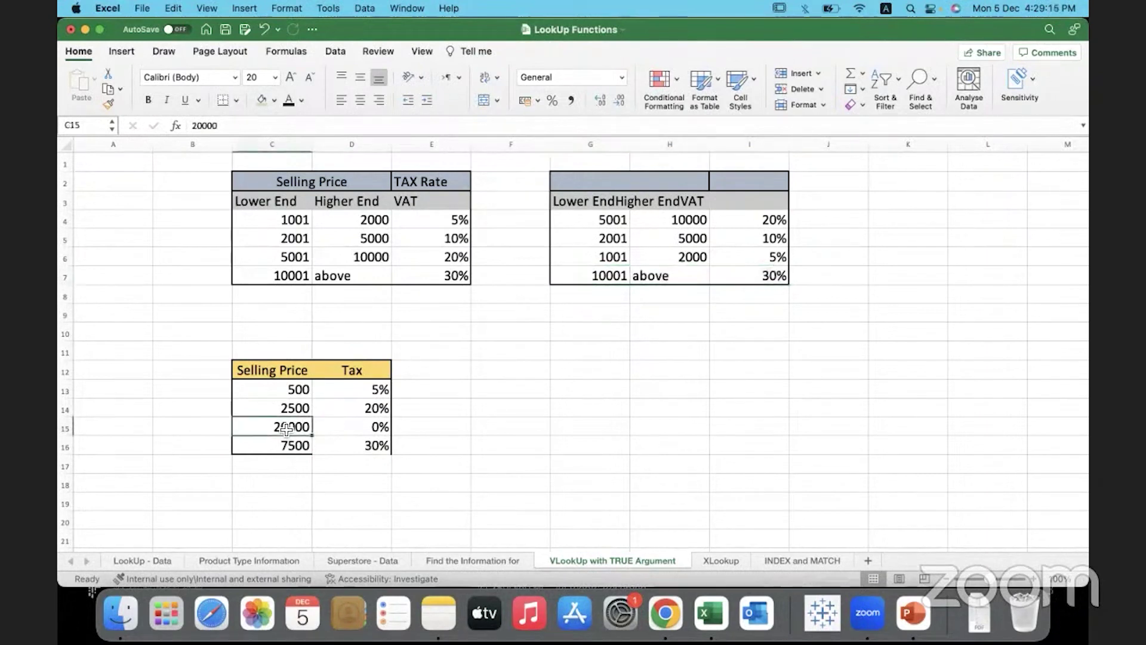
pyautogui.click(616, 302)
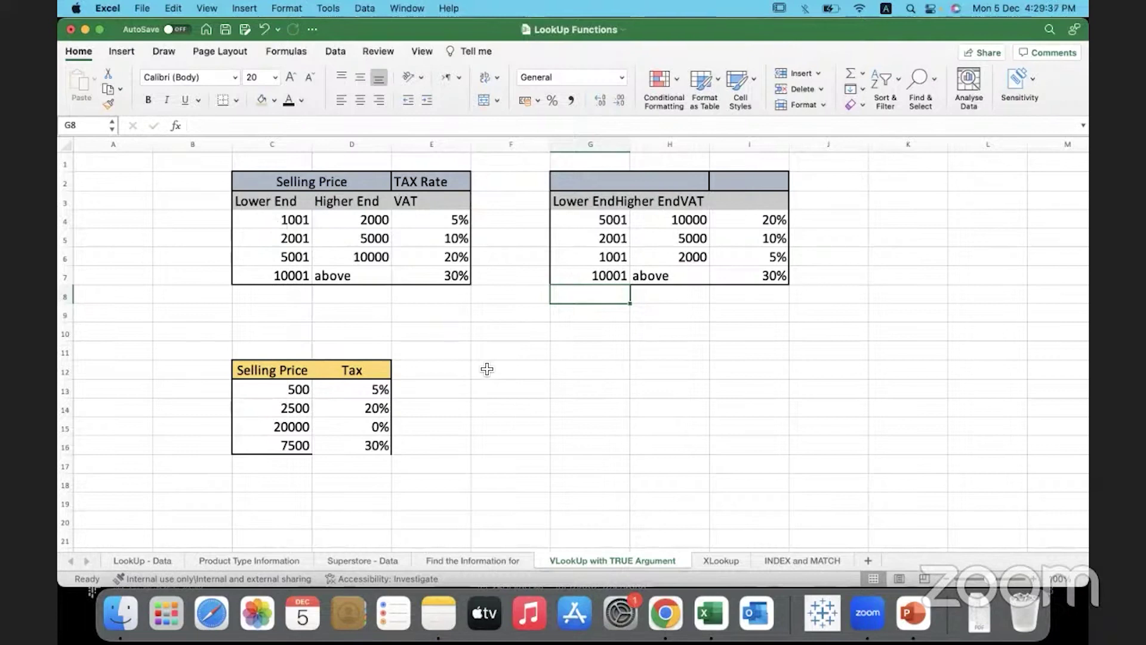
pyautogui.moveTo(584, 278); pyautogui.dragTo(730, 282)
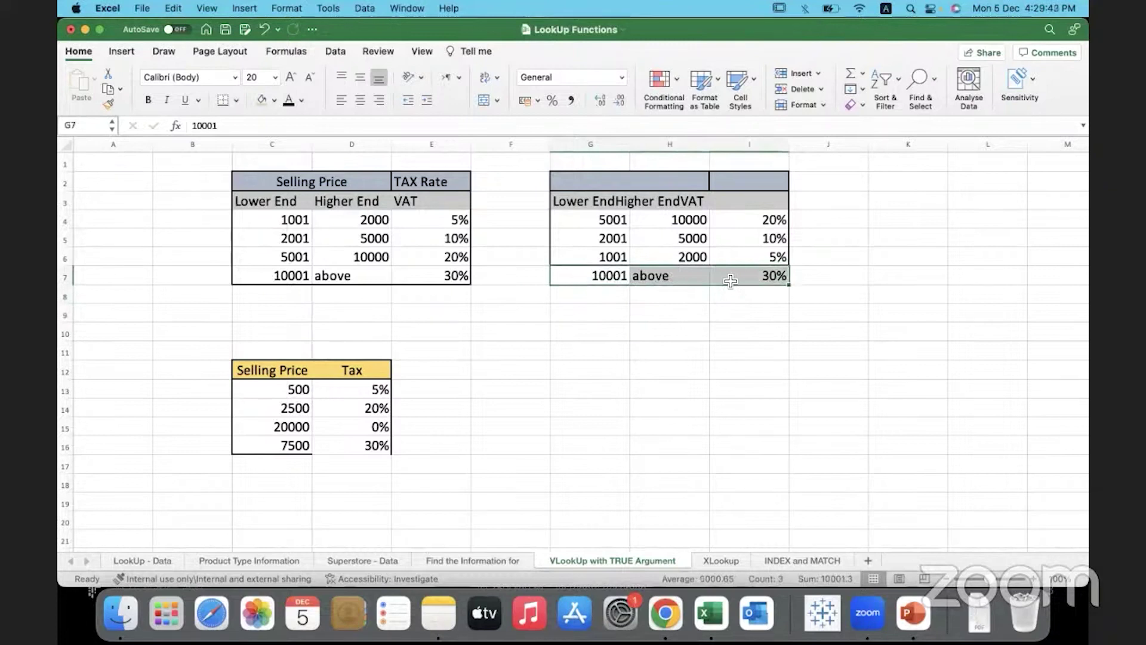
pyautogui.moveTo(597, 278); pyautogui.dragTo(725, 282)
pyautogui.click(600, 322)
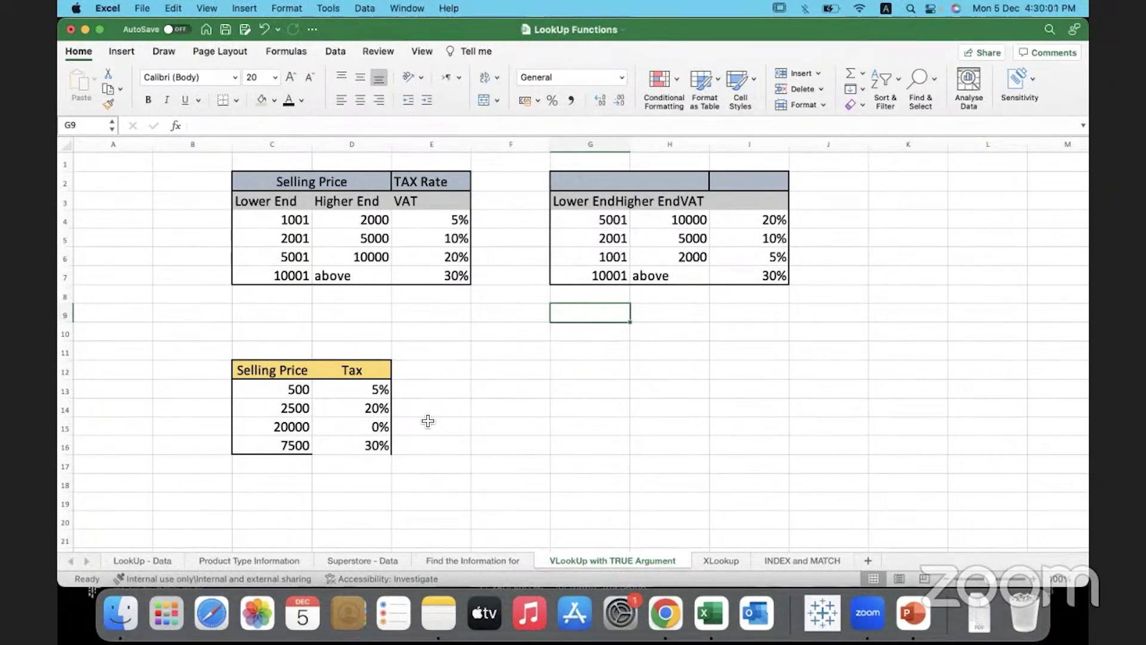
pyautogui.moveTo(275, 394); pyautogui.dragTo(352, 408)
# Change D13's not-found value from 0 to .3 and fill the formula down to D16.
pyautogui.click(303, 433)
pyautogui.click(341, 429)
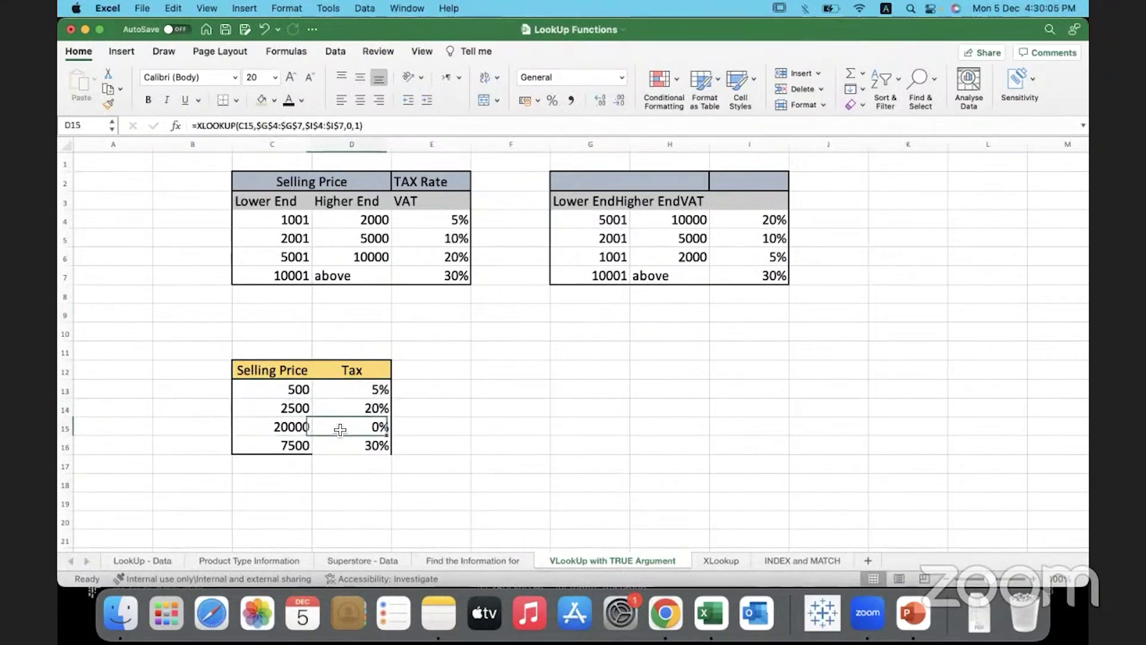
pyautogui.doubleClick(353, 389)
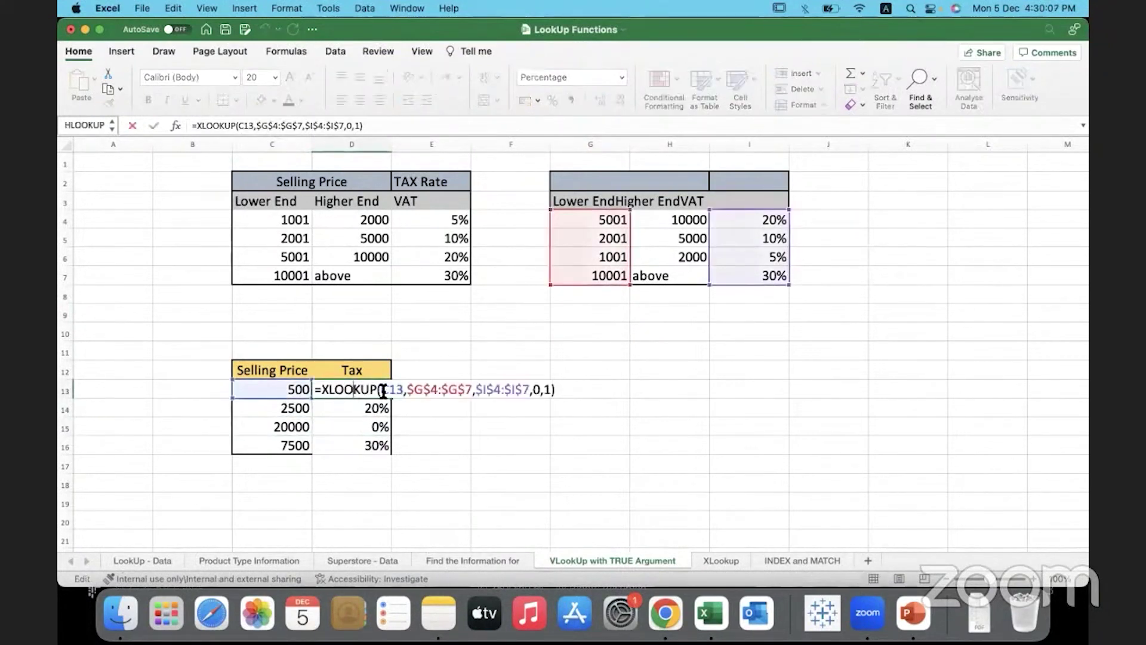
pyautogui.click(533, 389)
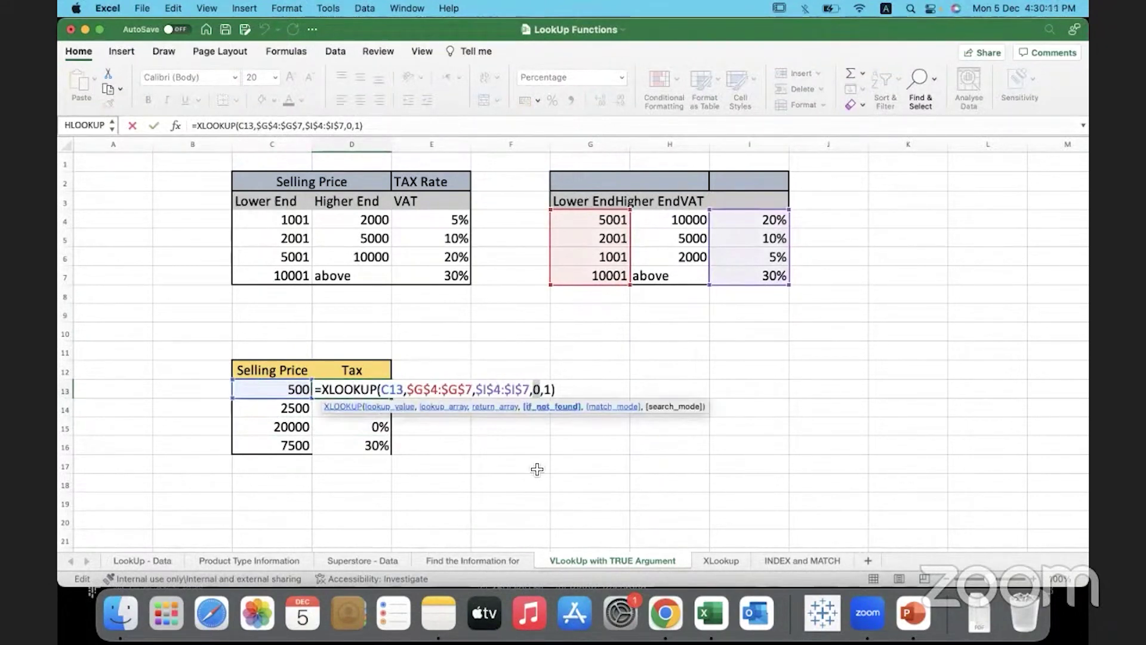
pyautogui.press('BackSpace')
pyautogui.write('.3')
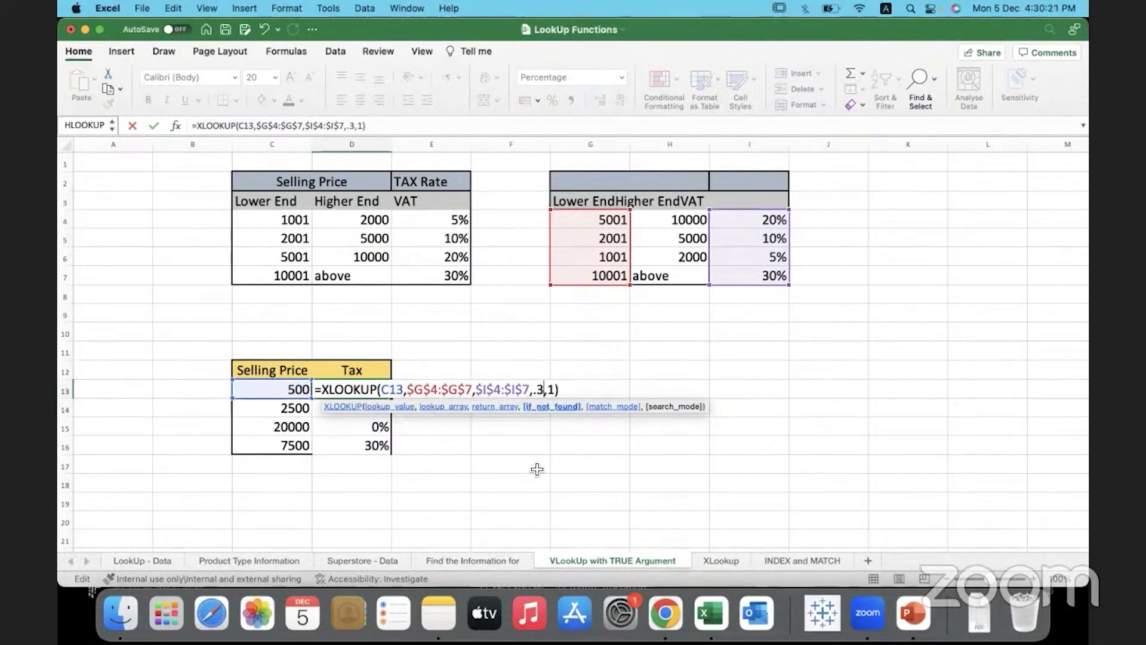
pyautogui.press('Return')
pyautogui.click(387, 394)
pyautogui.moveTo(391, 398); pyautogui.dragTo(385, 450)
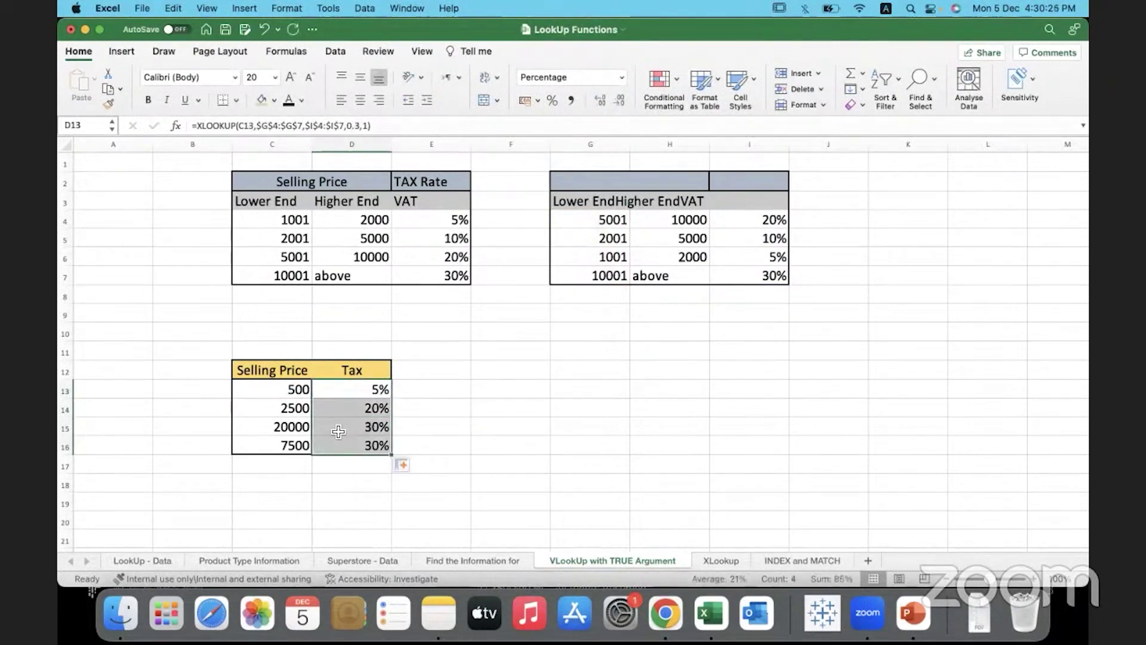
pyautogui.click(337, 430)
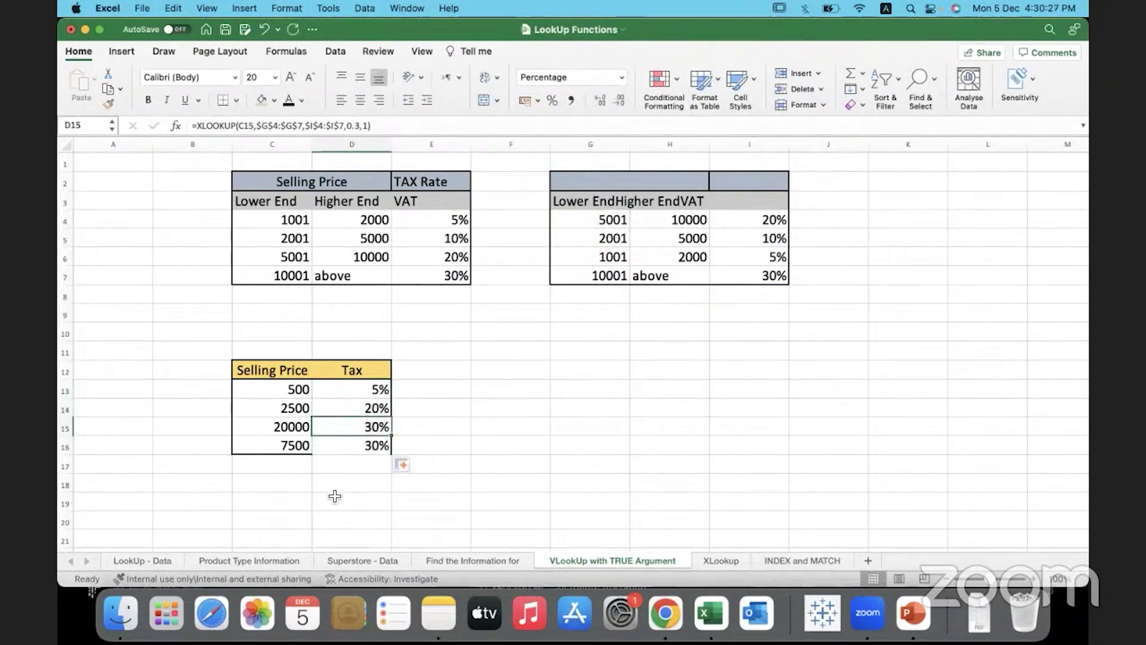
pyautogui.click(335, 496)
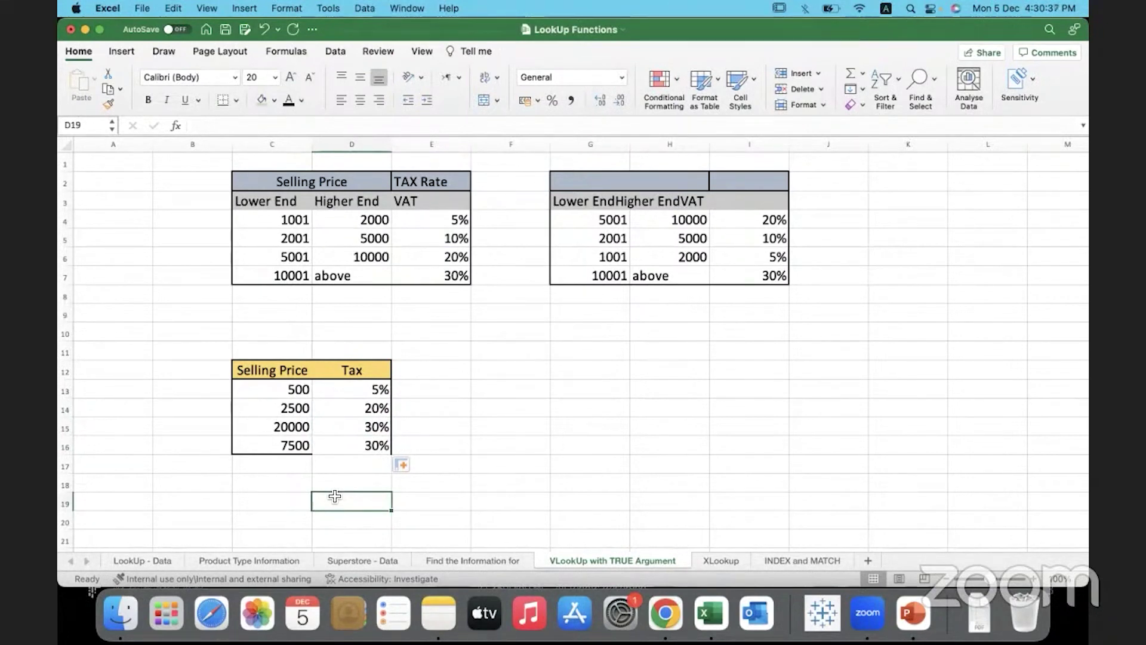
pyautogui.click(345, 428)
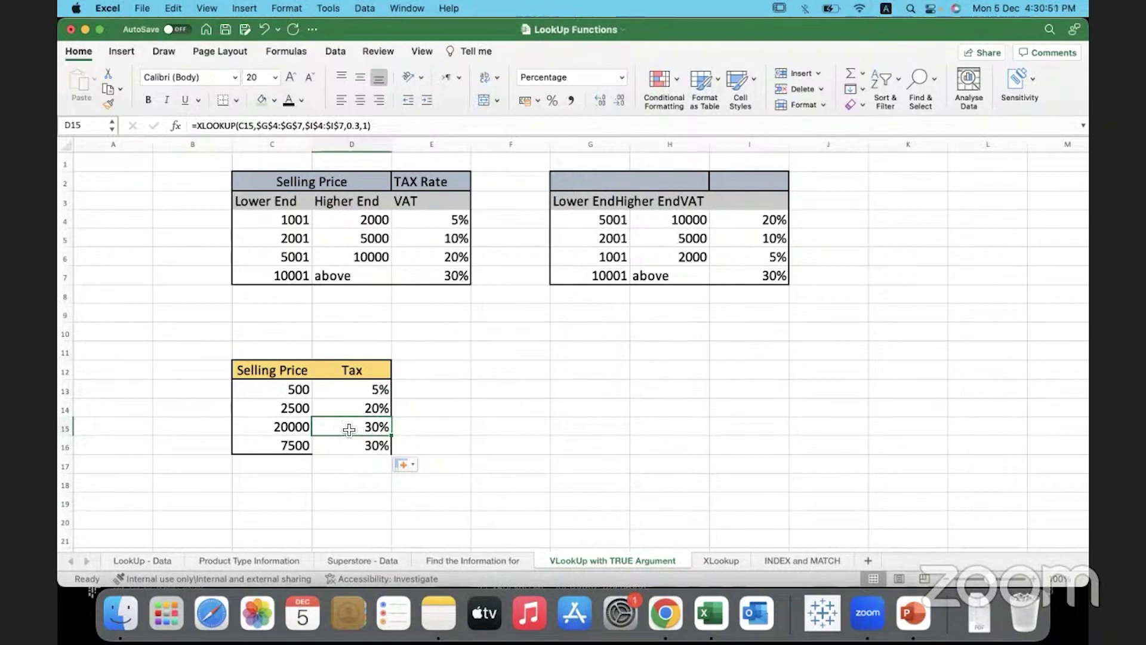
pyautogui.click(351, 471)
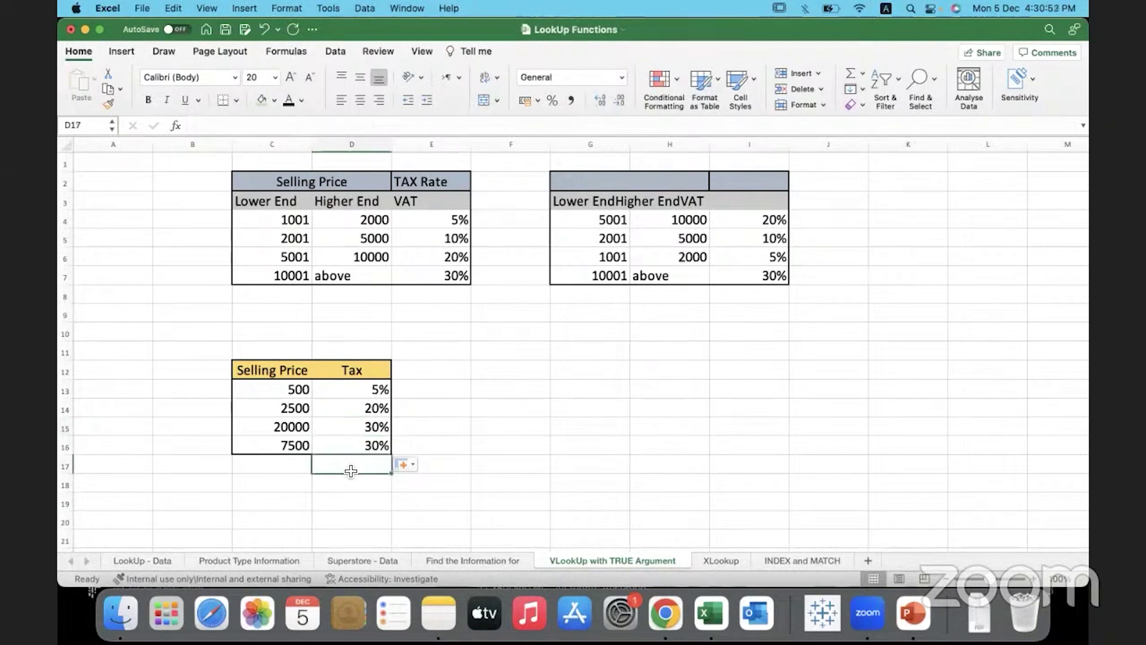
pyautogui.click(349, 394)
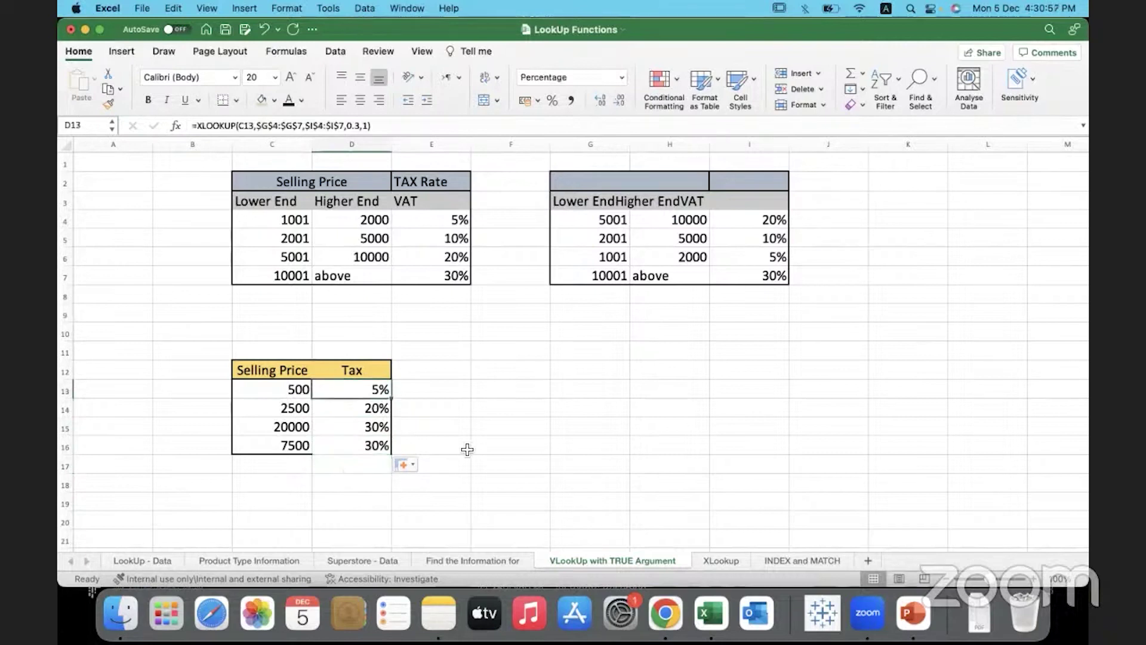